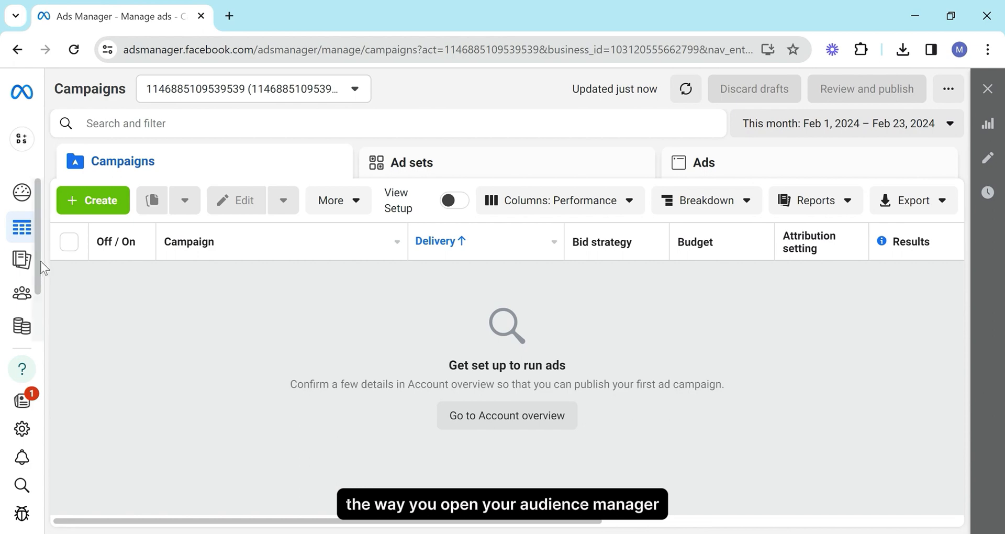
# Step: Open the ad account's Audiences section
pyautogui.moveTo(41, 263)
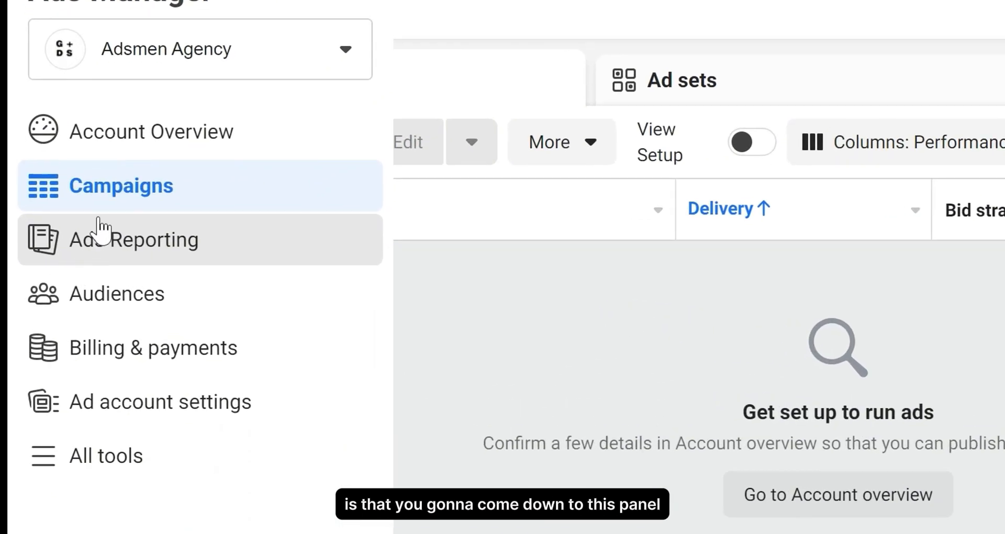
pyautogui.click(111, 296)
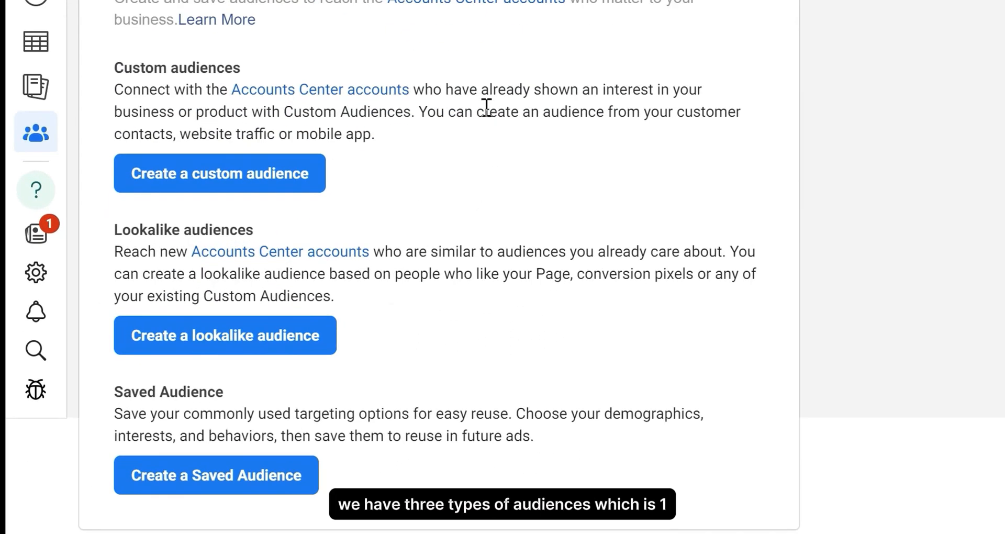
# Step: Review the descriptions of custom, lookalike and saved audiences on the Audiences page
pyautogui.moveTo(124, 67); pyautogui.dragTo(285, 79)
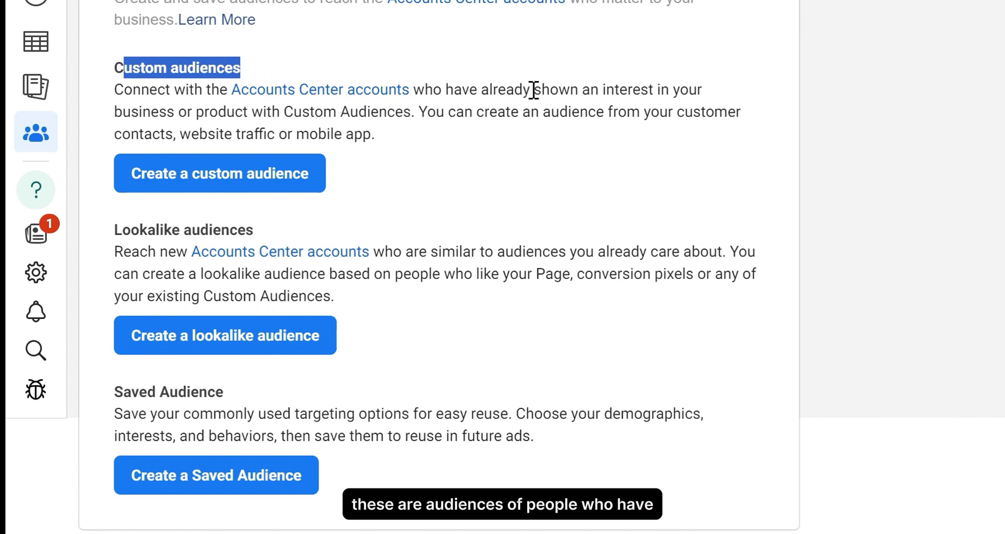
pyautogui.moveTo(505, 90); pyautogui.dragTo(316, 119)
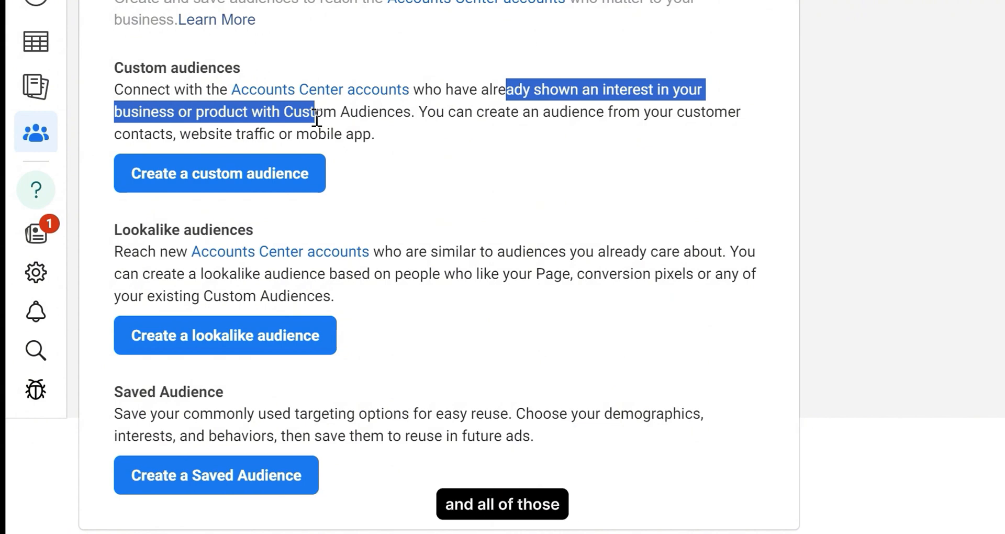
pyautogui.moveTo(101, 229); pyautogui.dragTo(259, 233)
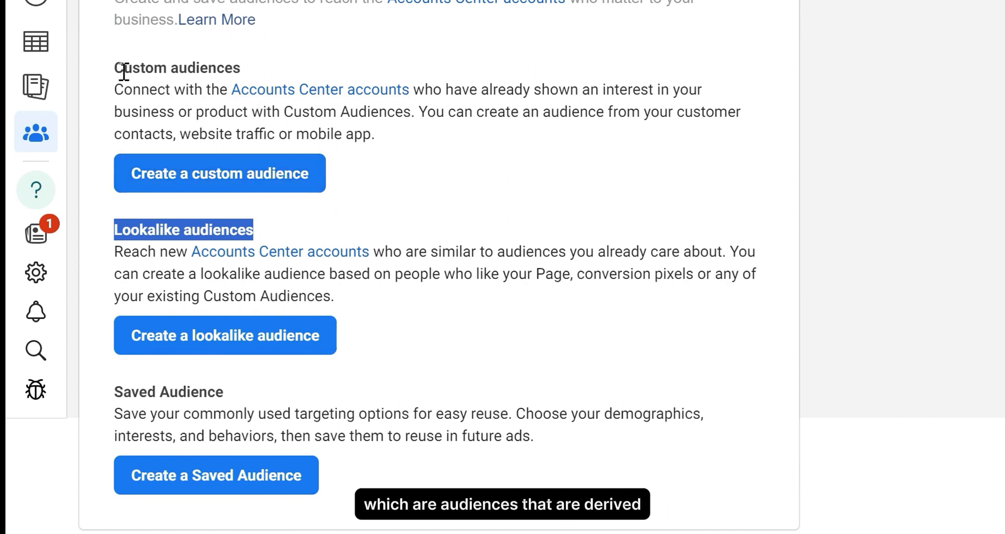
pyautogui.moveTo(117, 70); pyautogui.dragTo(189, 70)
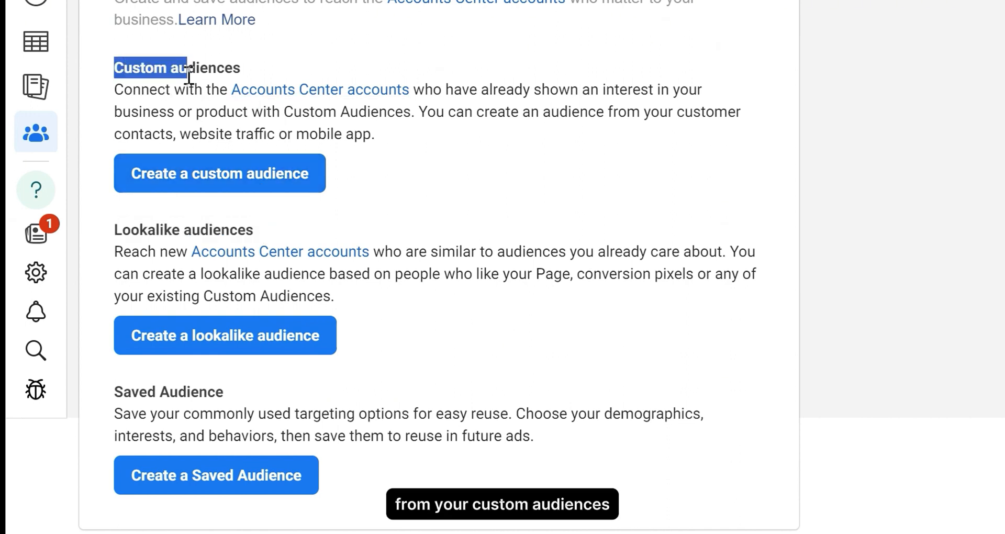
pyautogui.moveTo(113, 230); pyautogui.dragTo(223, 227)
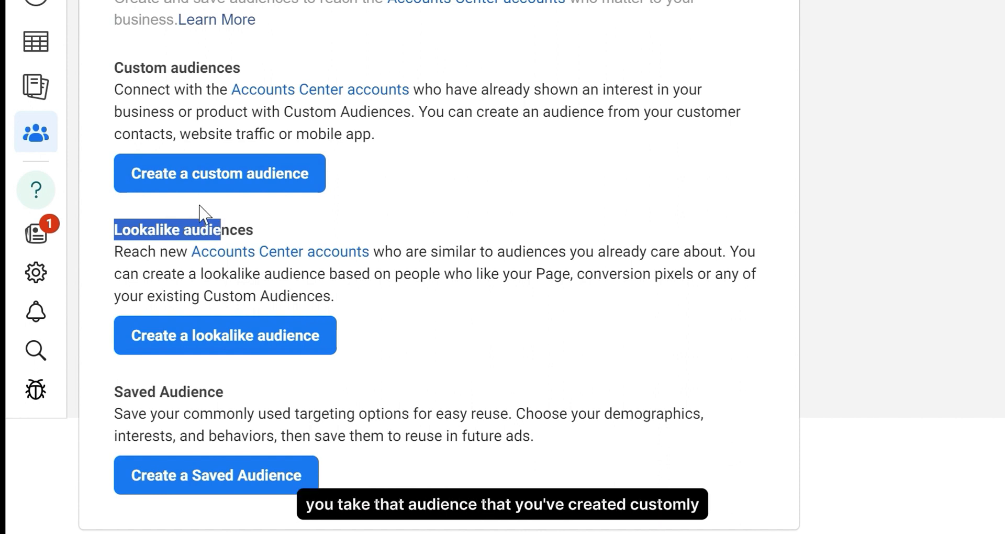
pyautogui.moveTo(125, 71); pyautogui.dragTo(223, 73)
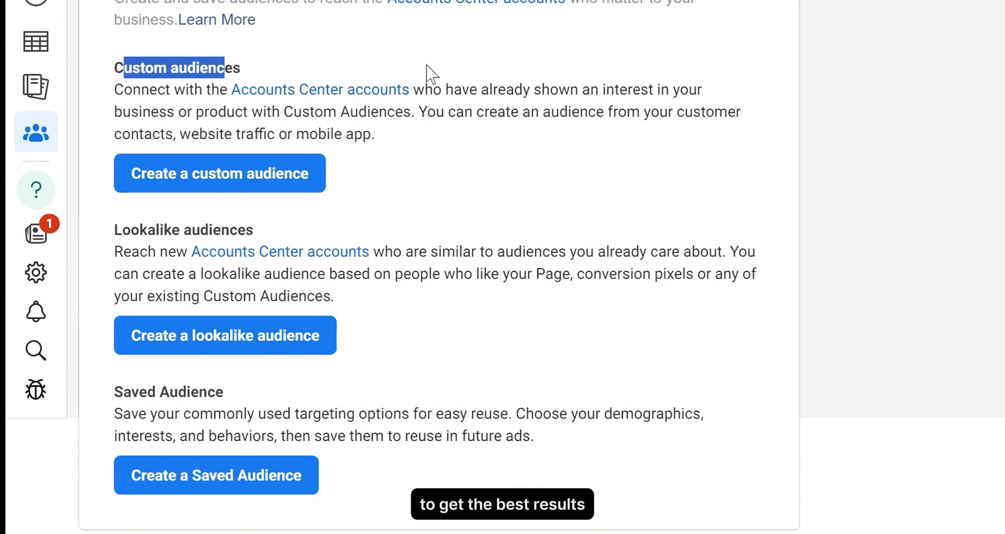
pyautogui.moveTo(115, 392); pyautogui.dragTo(227, 396)
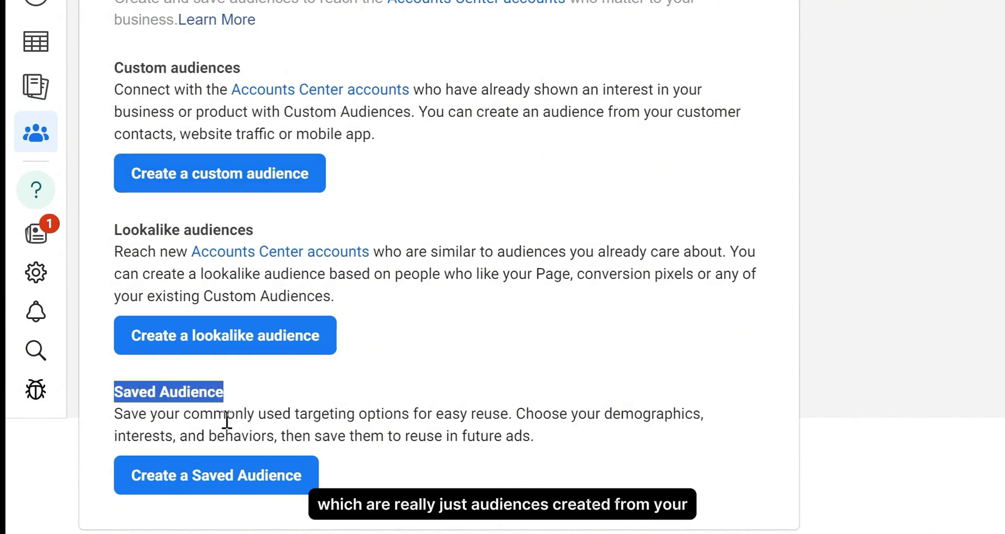
pyautogui.click(517, 413)
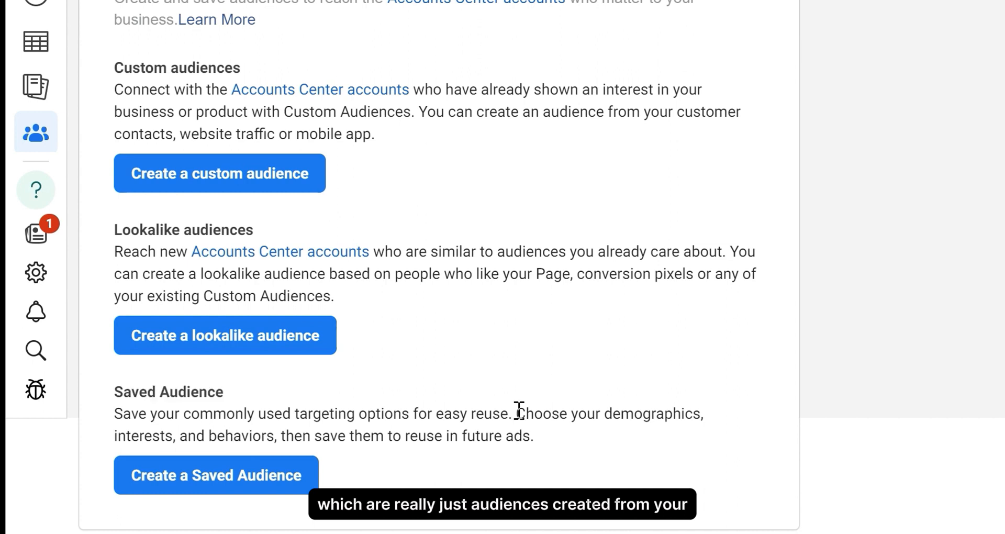
pyautogui.moveTo(517, 412); pyautogui.dragTo(310, 438)
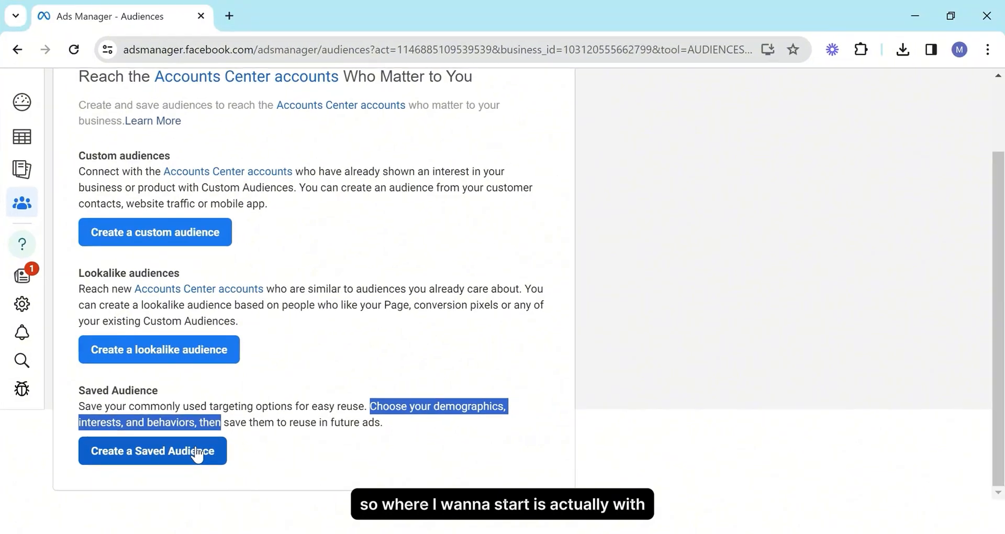
# Step: Start a new saved audience and replace its Lesotho location with Midrand, Gauteng, South Africa
pyautogui.click(278, 474)
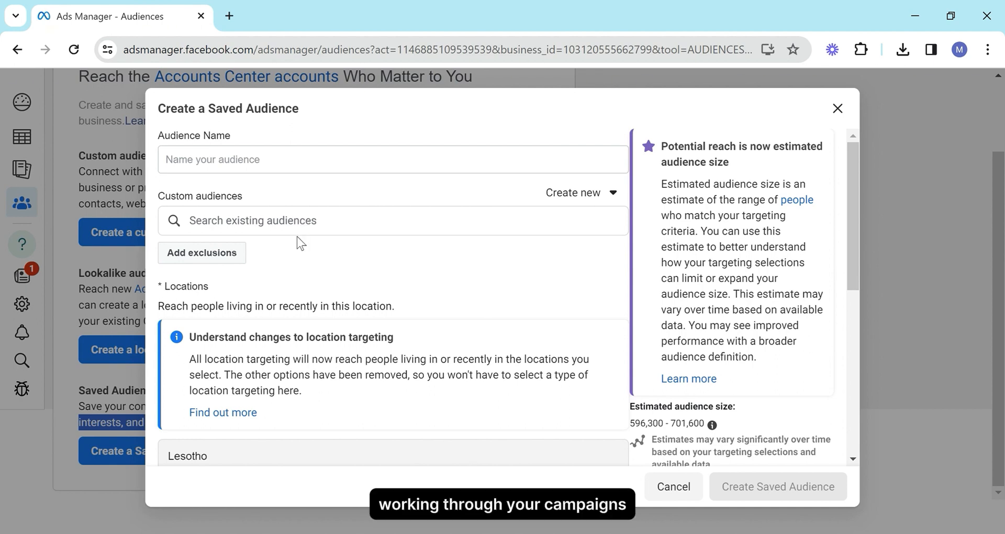
pyautogui.scroll(-2, 298, 264)
pyautogui.scroll(-3, 294, 282)
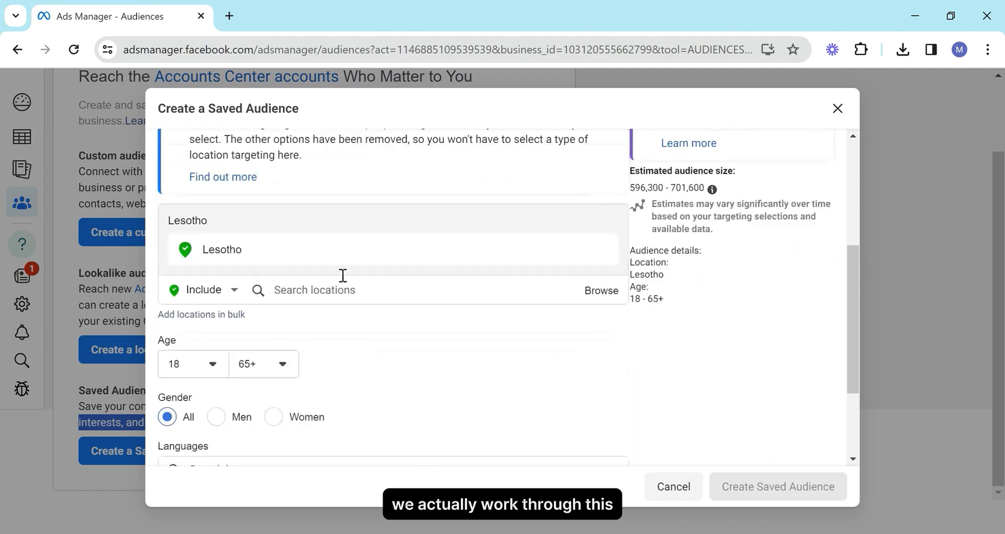
pyautogui.click(391, 287)
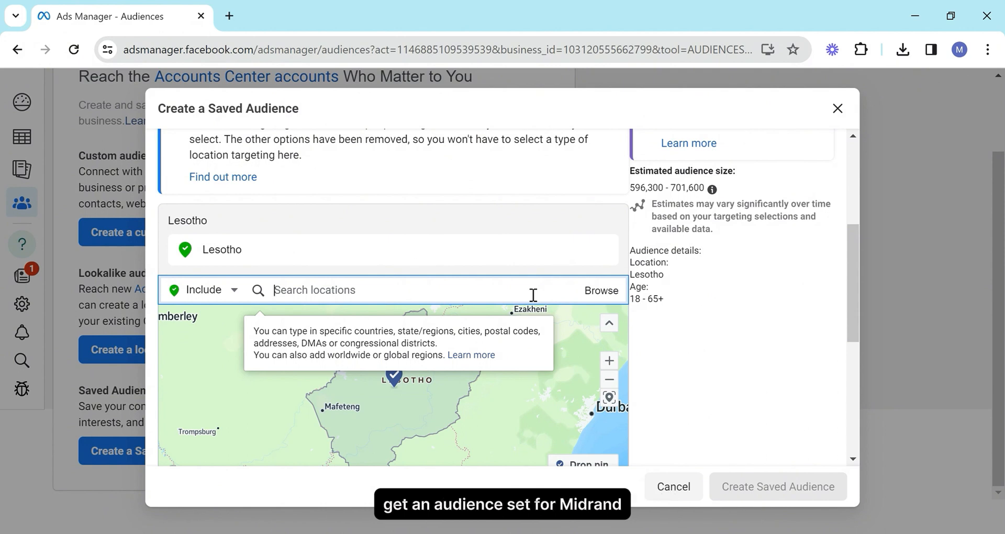
pyautogui.write('midranf')
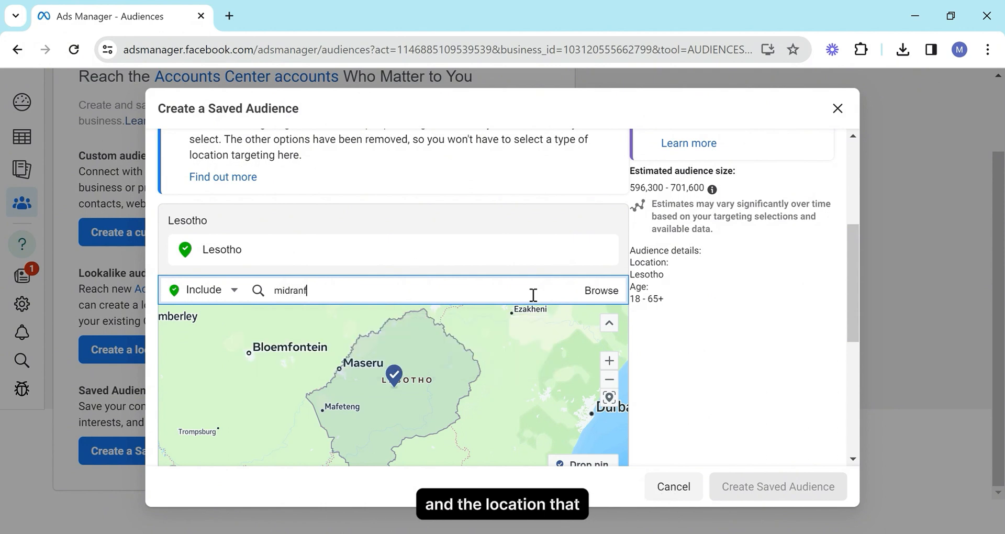
pyautogui.press('BackSpace')
pyautogui.write('d')
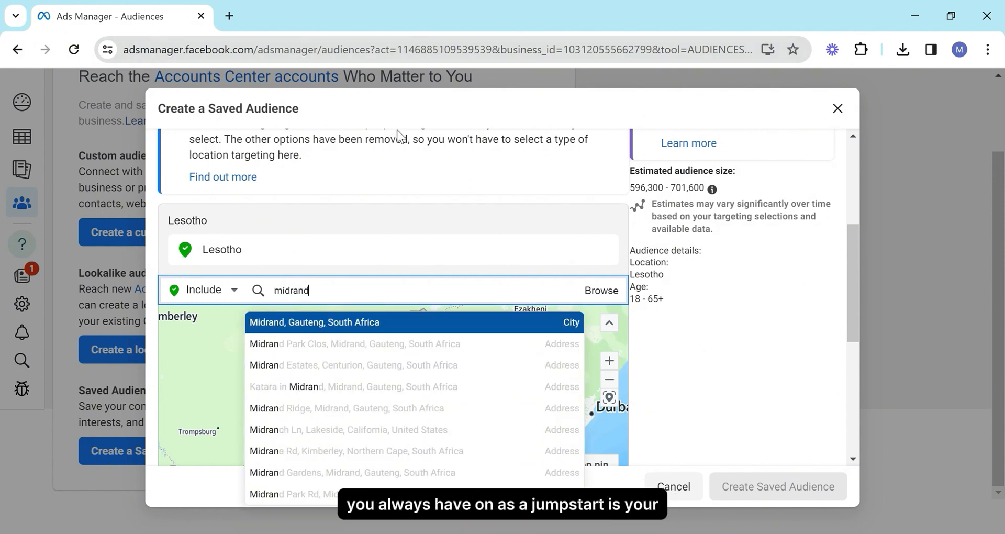
pyautogui.click(305, 323)
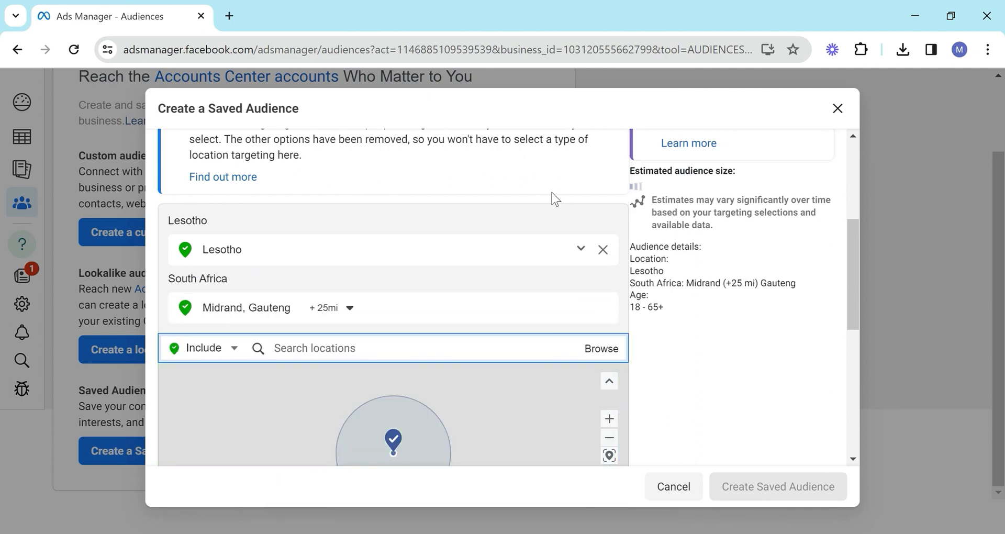
pyautogui.click(602, 249)
# Step: Narrow the targeting radius around Midrand, Gauteng to 10 mi
pyautogui.scroll(3, 408, 384)
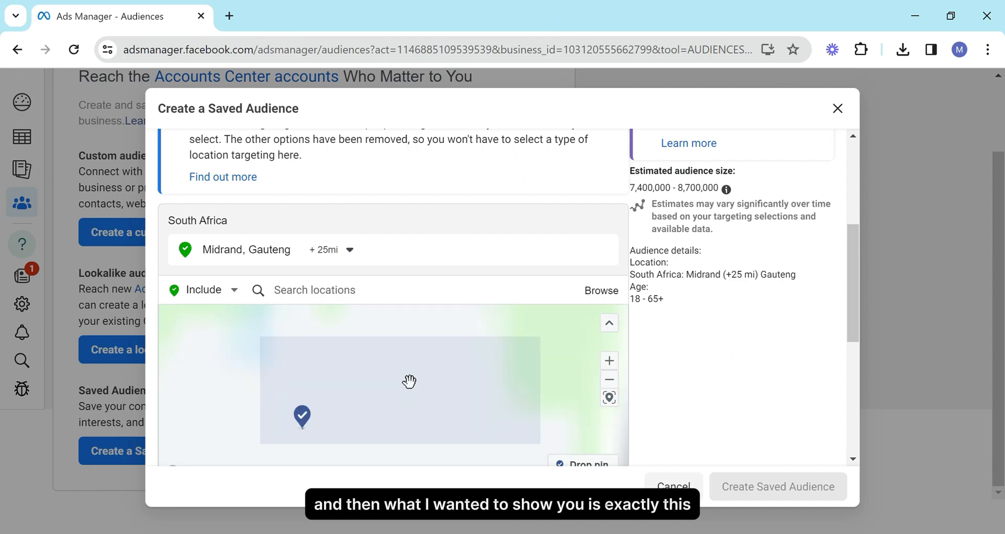
pyautogui.scroll(-5, 409, 381)
pyautogui.click(609, 361)
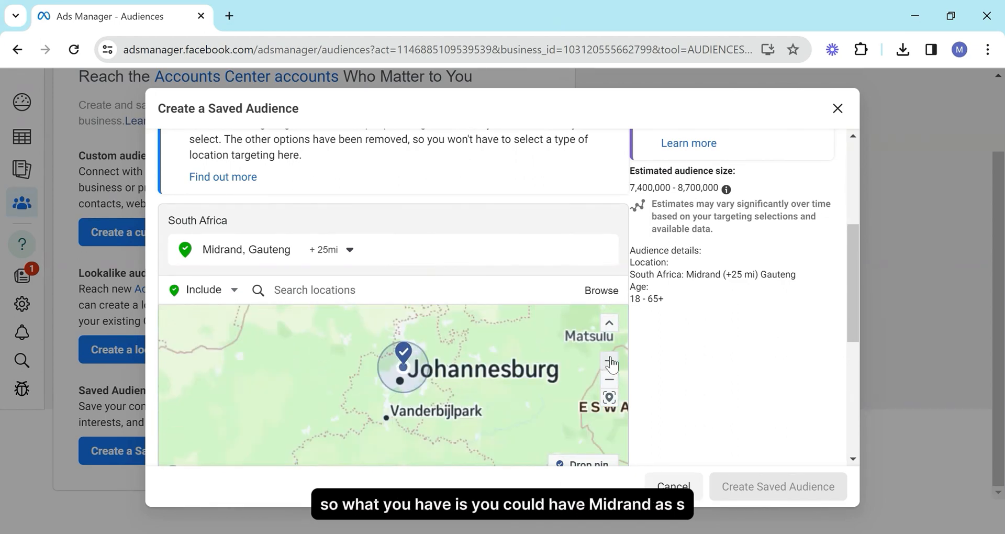
pyautogui.click(610, 361)
pyautogui.click(610, 361)
pyautogui.moveTo(472, 353); pyautogui.dragTo(405, 431)
pyautogui.moveTo(412, 384); pyautogui.dragTo(436, 479)
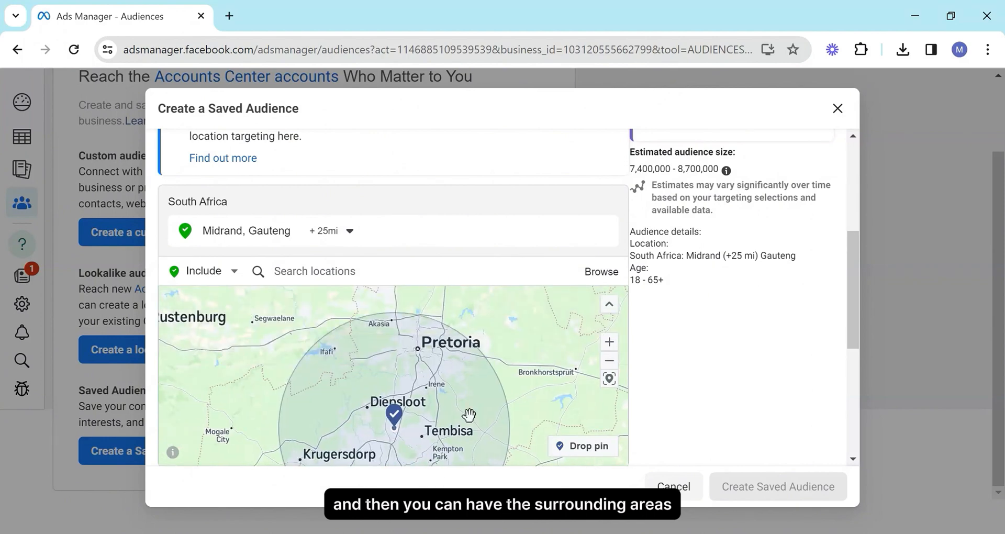
pyautogui.moveTo(448, 407); pyautogui.dragTo(427, 354)
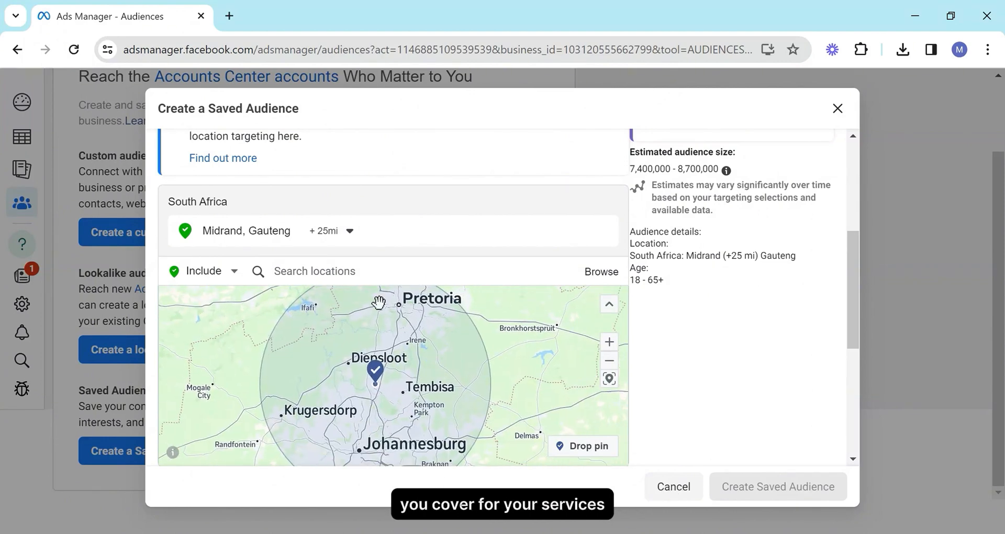
pyautogui.click(347, 231)
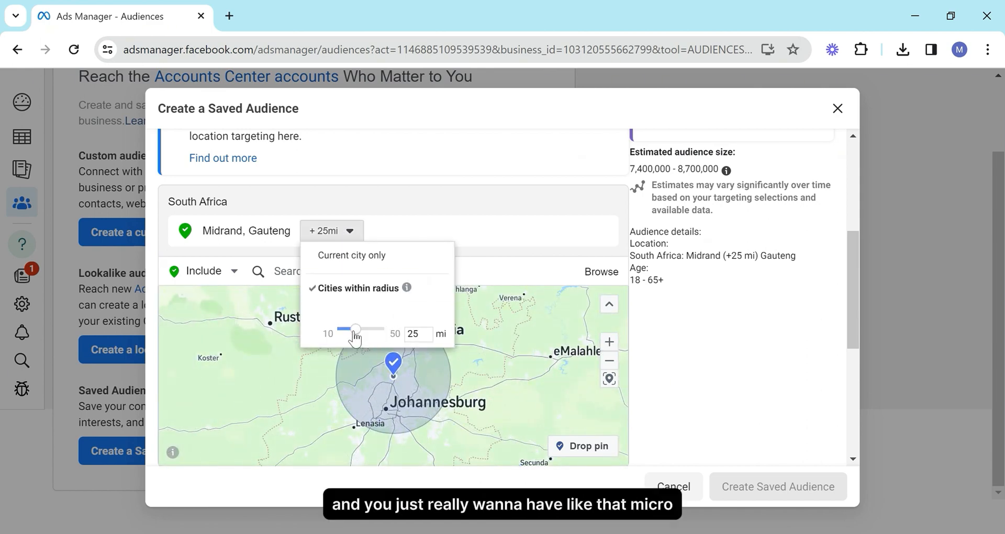
pyautogui.moveTo(356, 328); pyautogui.dragTo(339, 328)
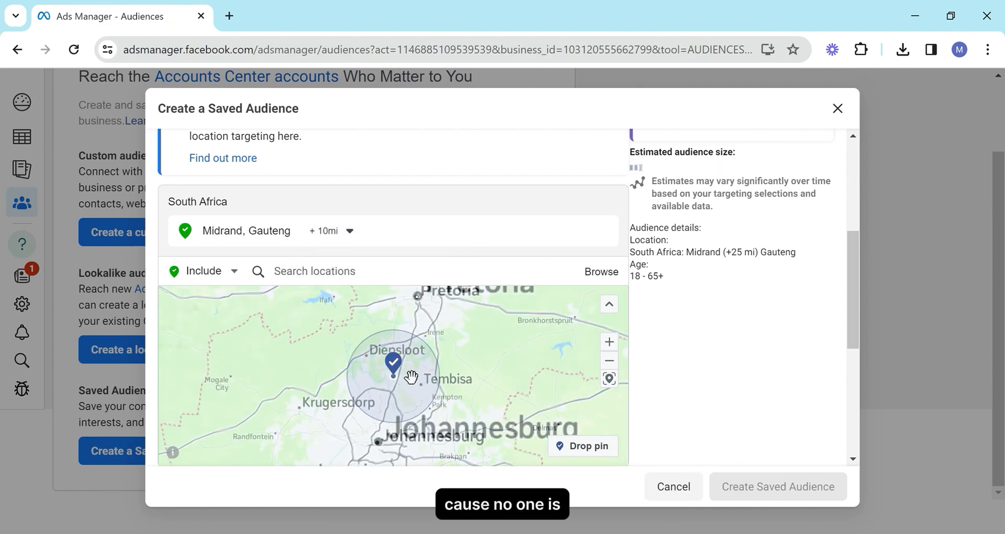
# Step: Inspect the area covered around Midrand on the map and the location's radius options
pyautogui.scroll(3, 419, 397)
pyautogui.scroll(-3, 420, 396)
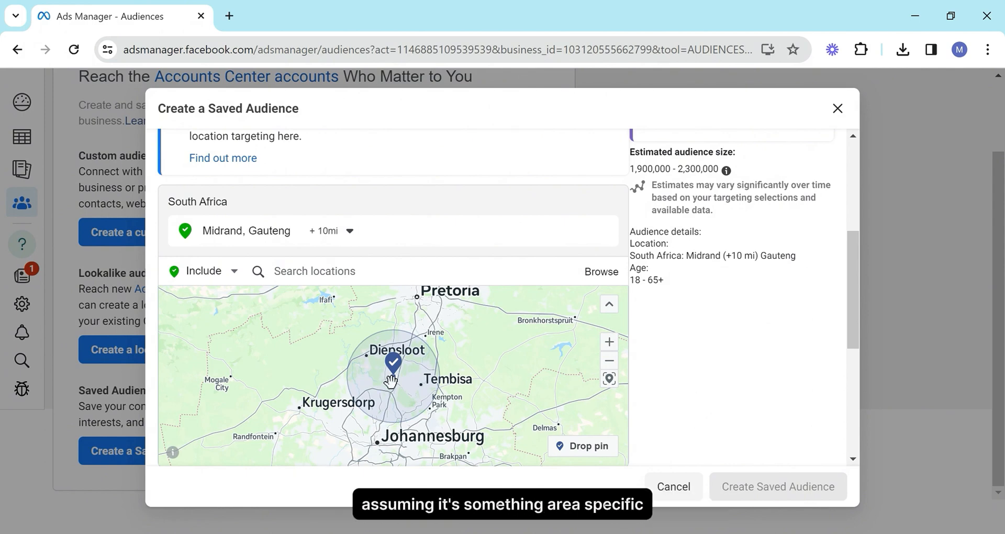
pyautogui.scroll(3, 391, 377)
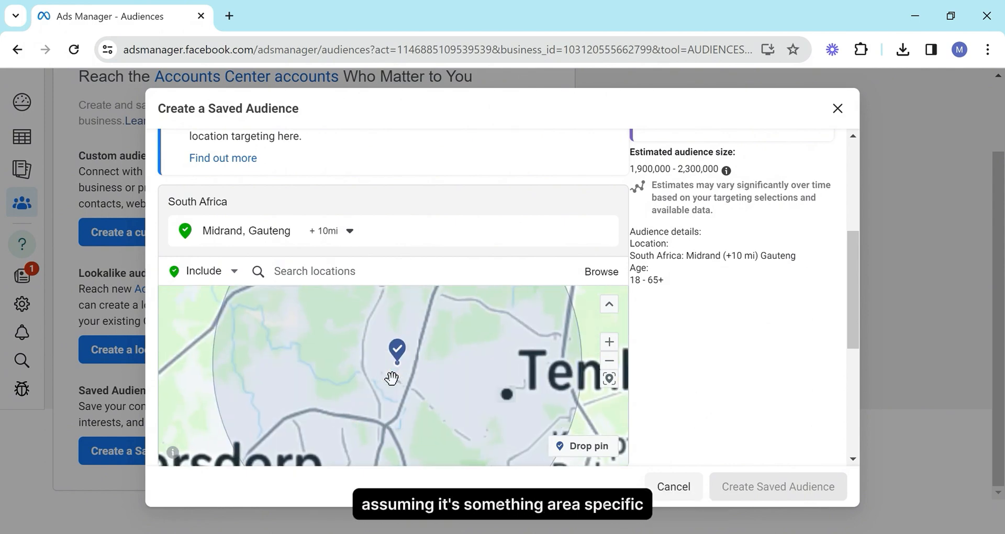
pyautogui.scroll(-3, 390, 377)
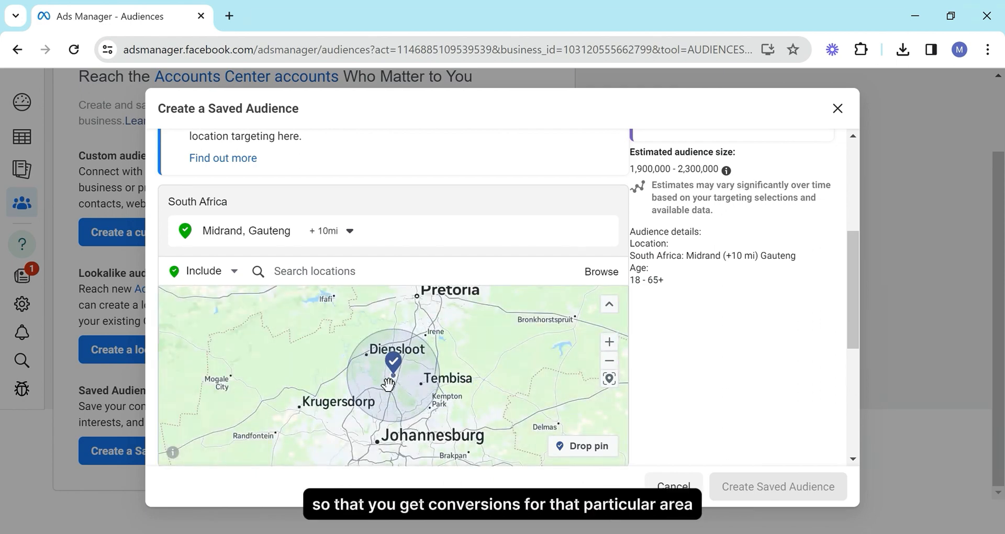
pyautogui.scroll(3, 379, 385)
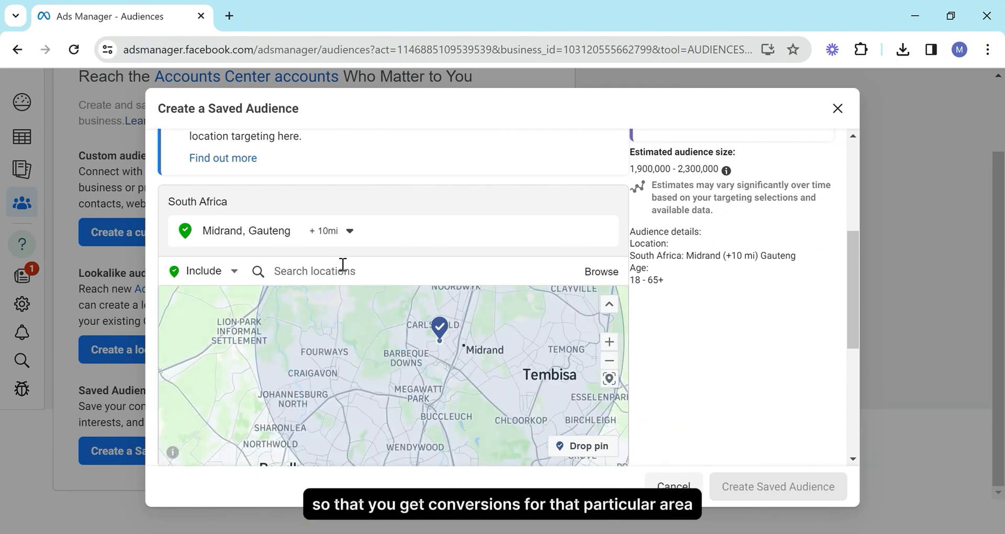
pyautogui.click(346, 232)
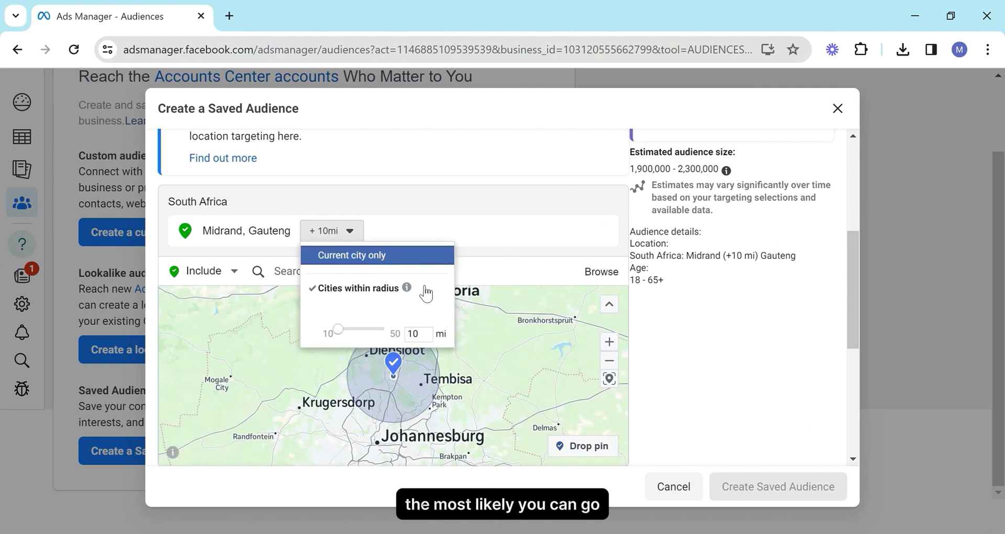
# Step: Include Bloemfontein, Free State, South Africa as an additional audience location and check its coverage on the map
pyautogui.click(511, 277)
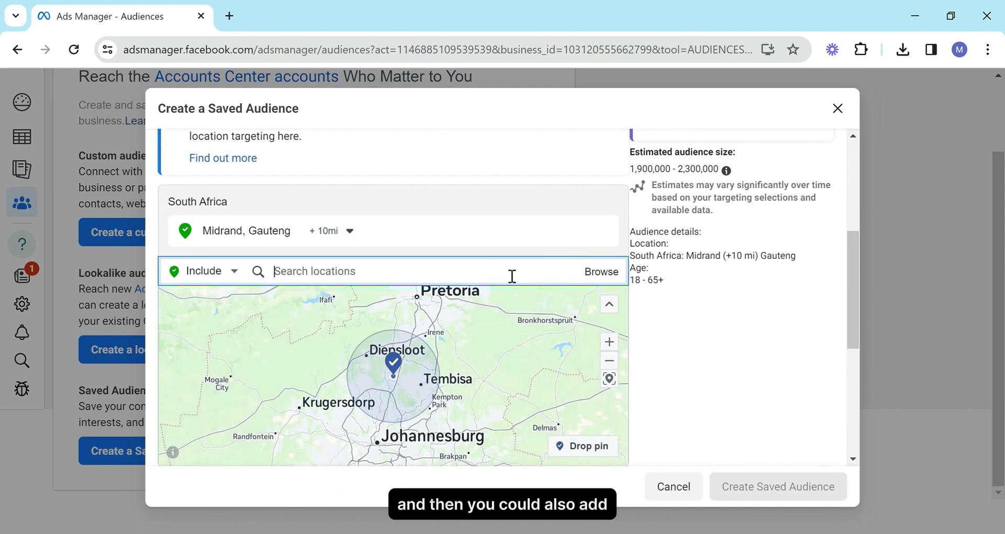
pyautogui.write('bloe')
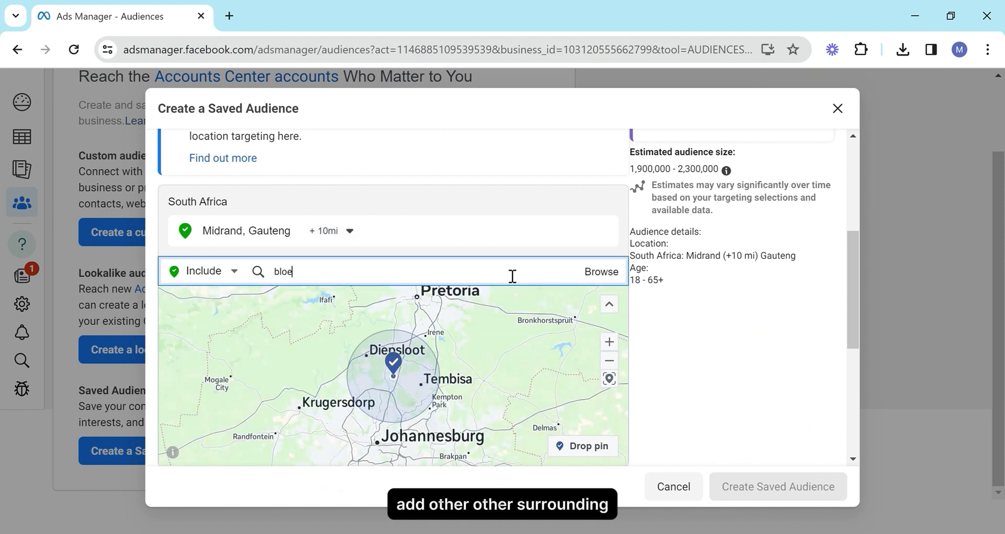
pyautogui.write('m')
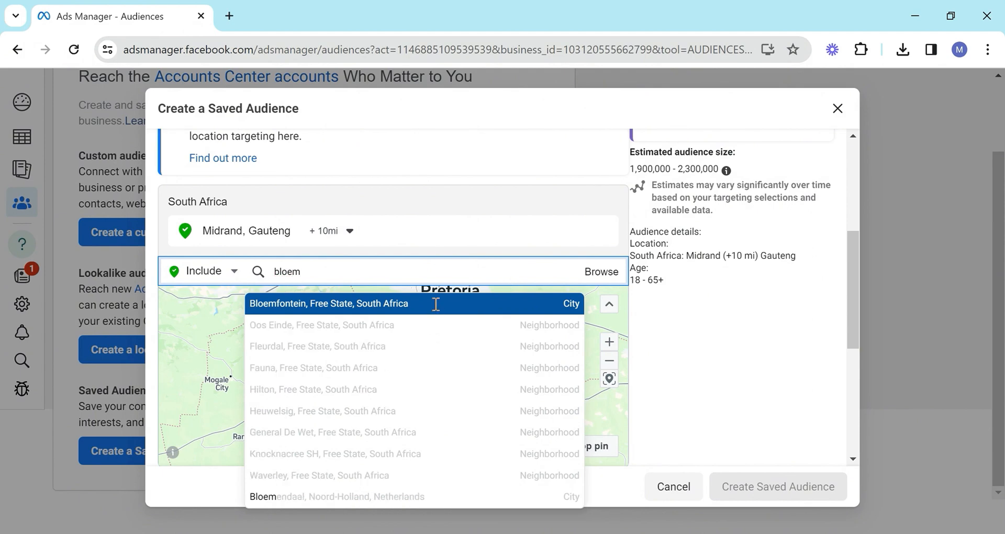
pyautogui.click(434, 305)
pyautogui.scroll(-3, 467, 374)
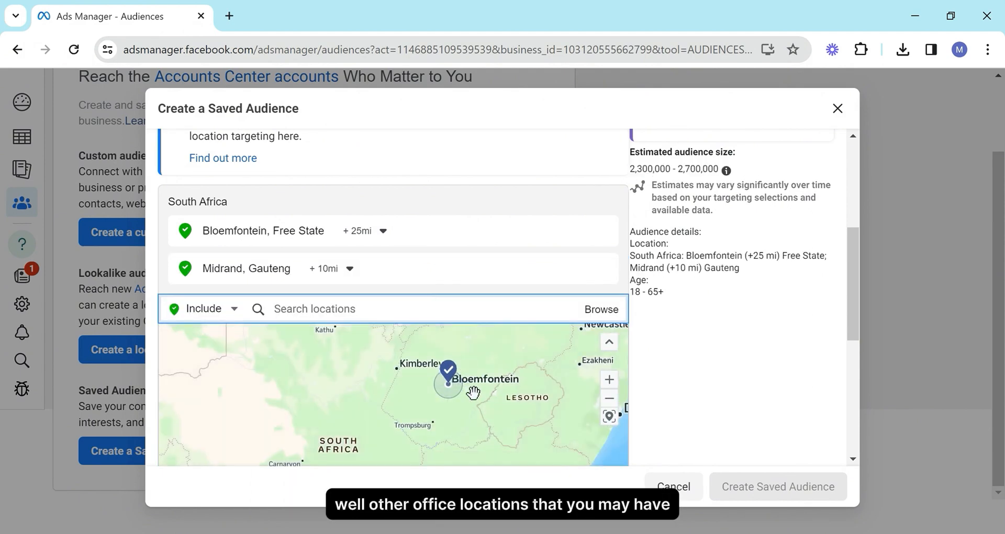
pyautogui.scroll(4, 450, 385)
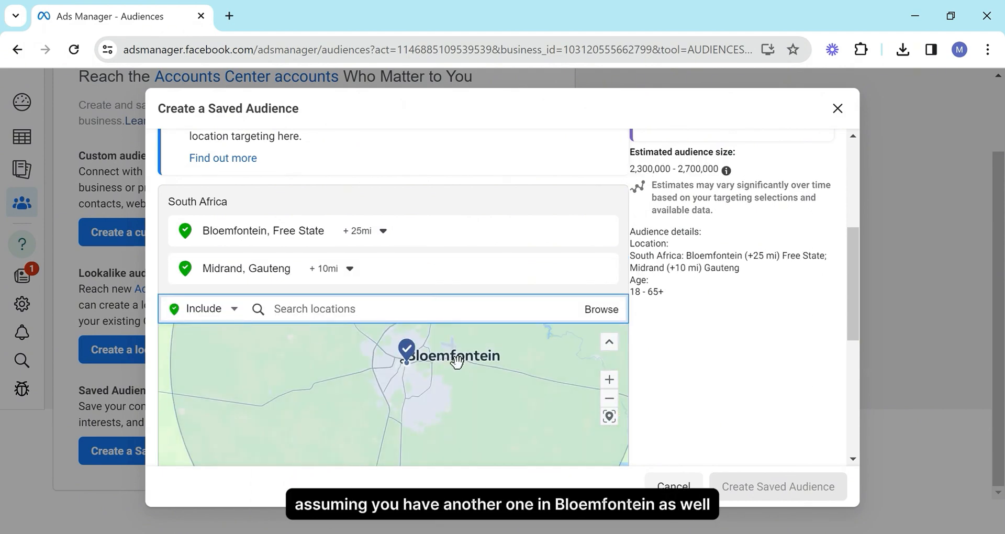
pyautogui.scroll(2, 456, 361)
pyautogui.scroll(-5, 440, 364)
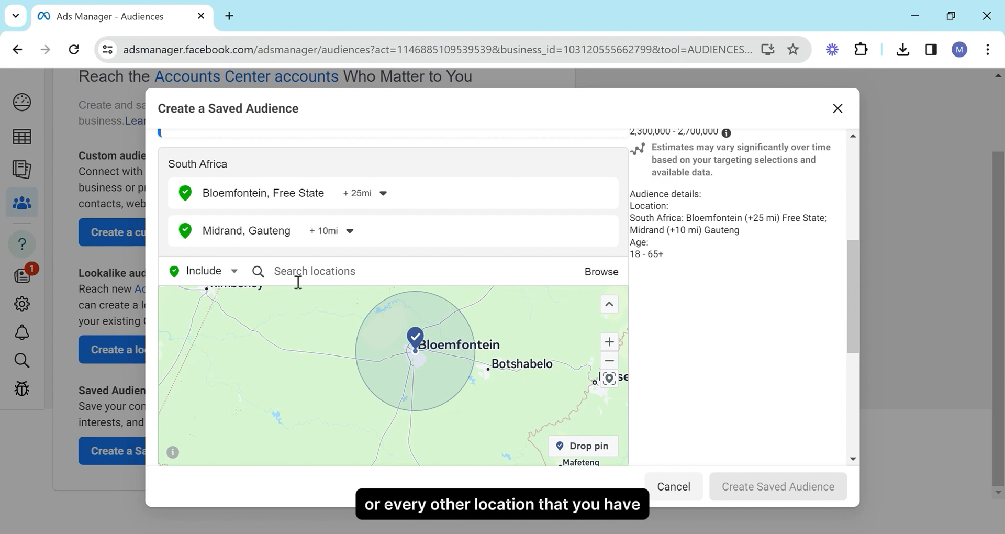
pyautogui.scroll(-3, 293, 305)
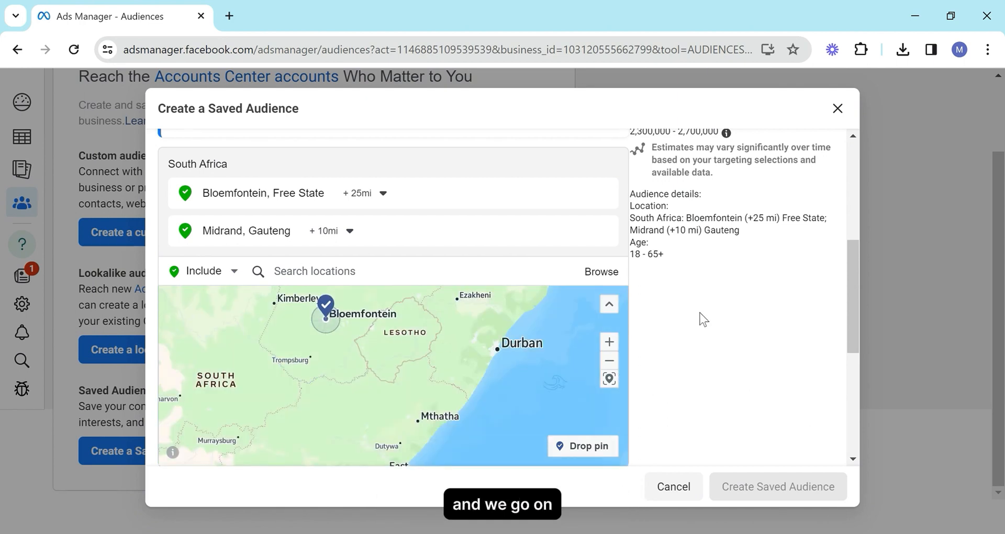
# Step: Set the audience's minimum age to 25, keeping the upper limit at 65+
pyautogui.scroll(-5, 626, 310)
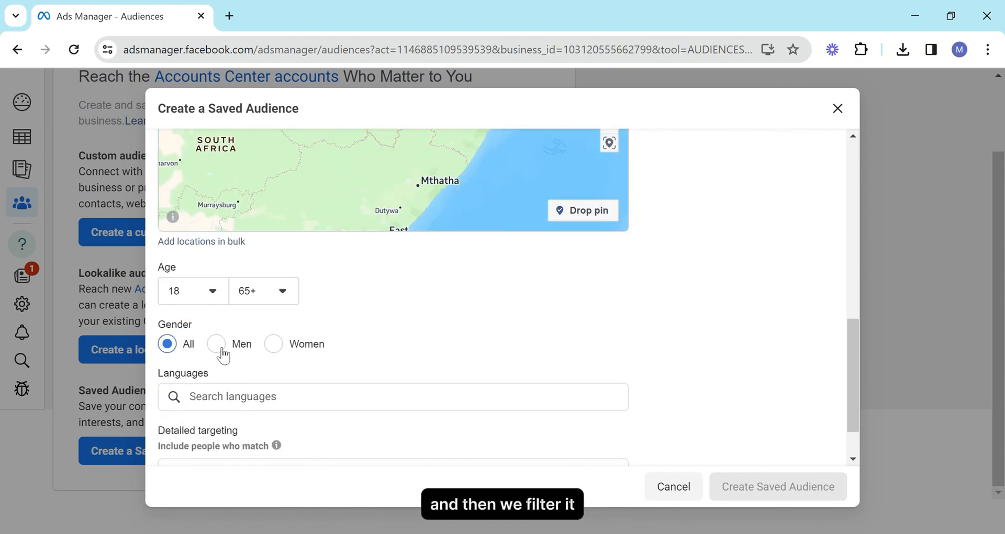
pyautogui.click(216, 298)
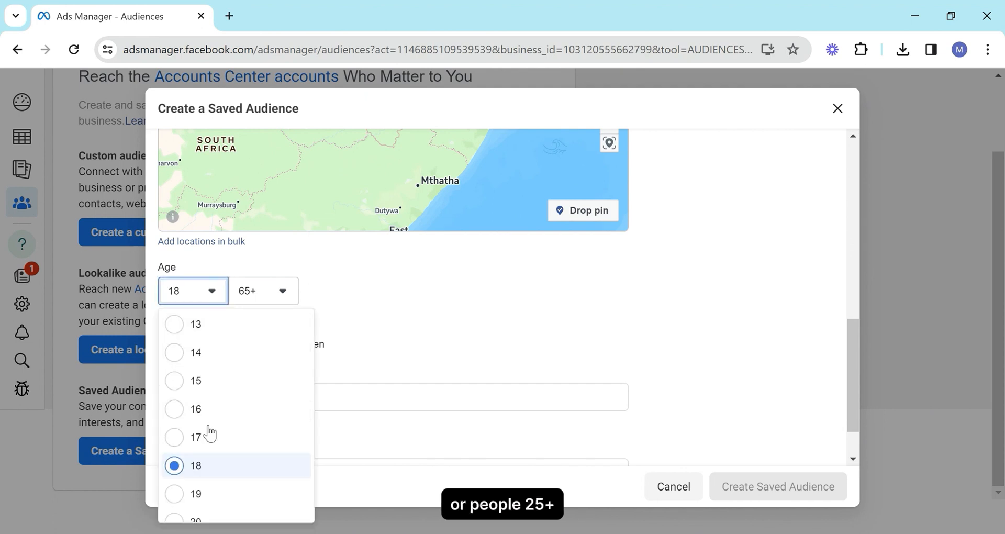
pyautogui.scroll(-2, 225, 461)
pyautogui.scroll(-3, 231, 488)
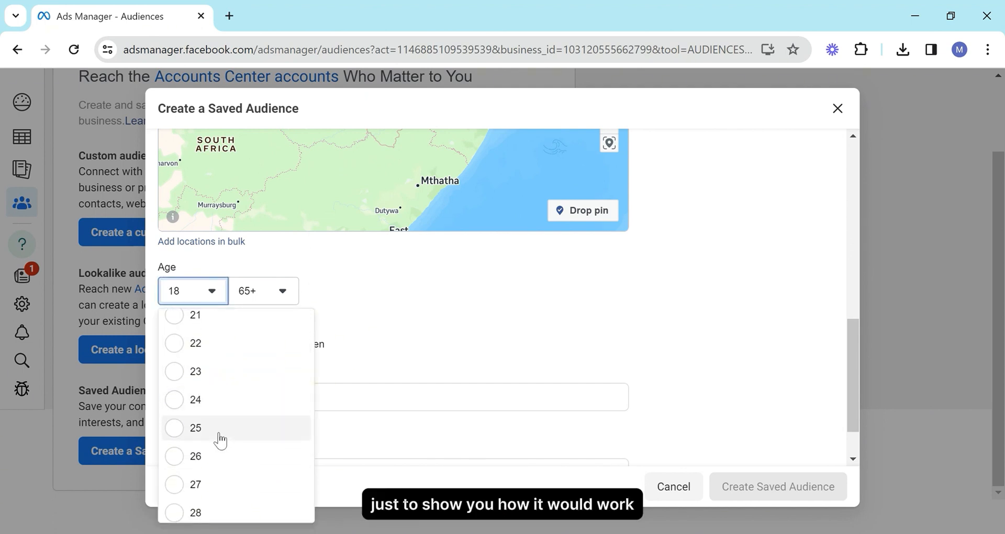
pyautogui.click(219, 423)
# Step: Search detailed targeting for "archi" and include people with the interest Architecture (architecture)
pyautogui.scroll(-2, 367, 285)
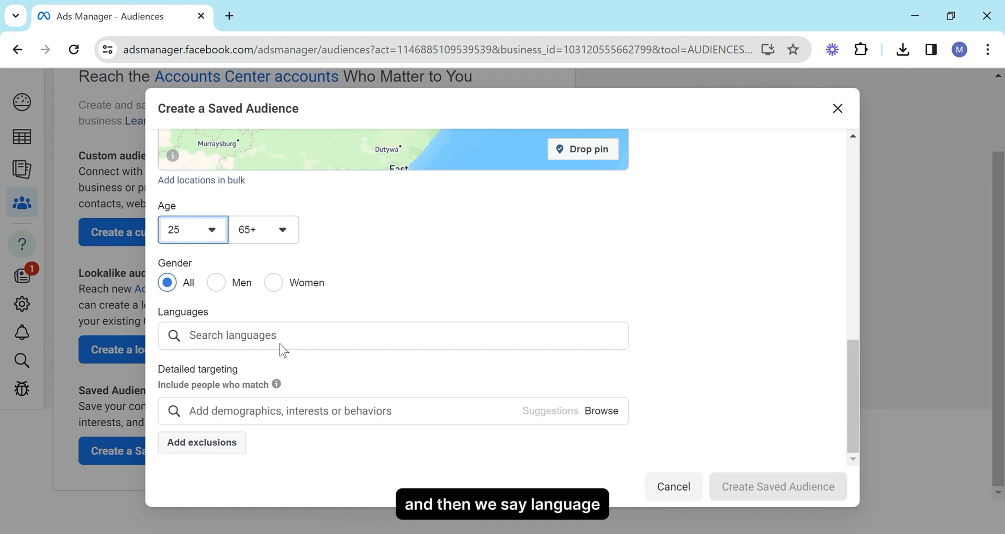
pyautogui.click(270, 410)
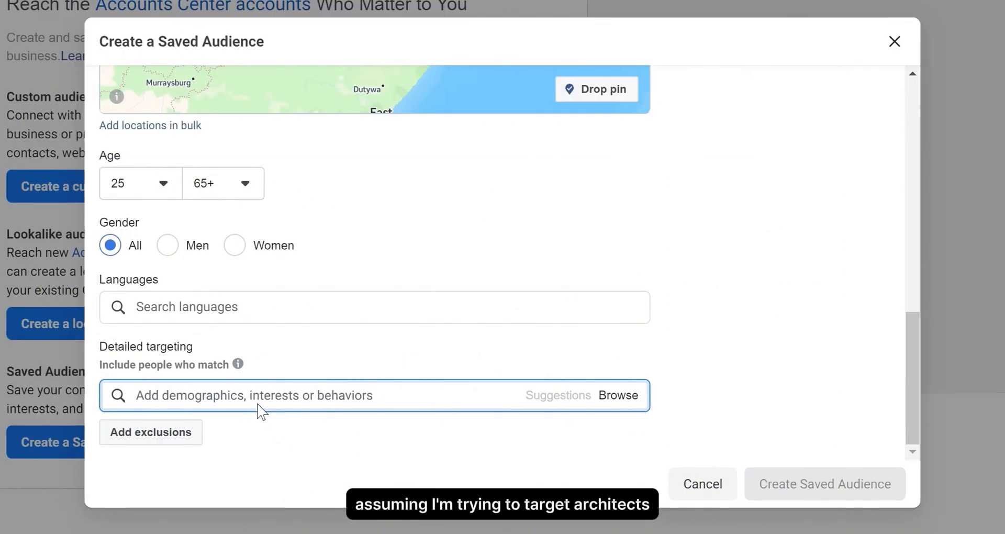
pyautogui.write('archi')
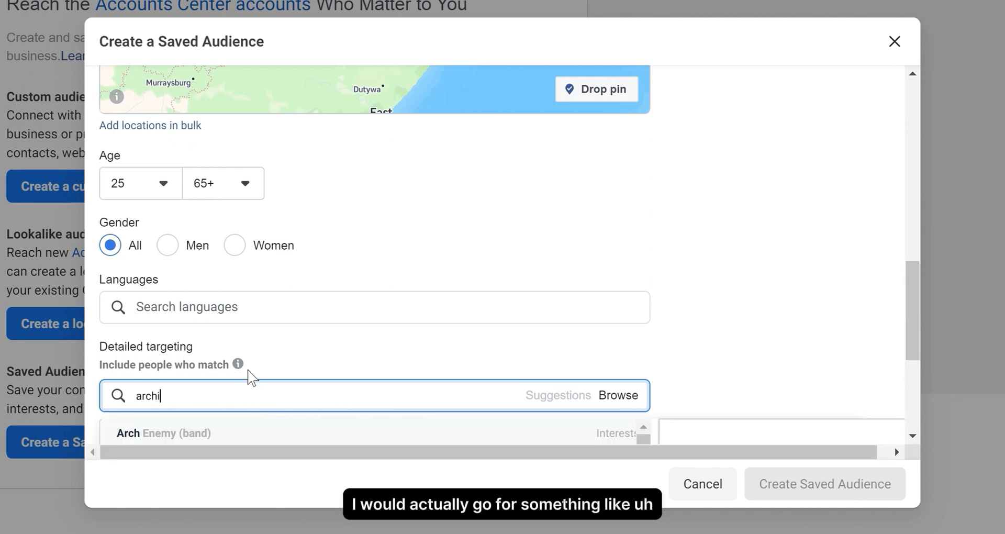
pyautogui.scroll(-5, 264, 361)
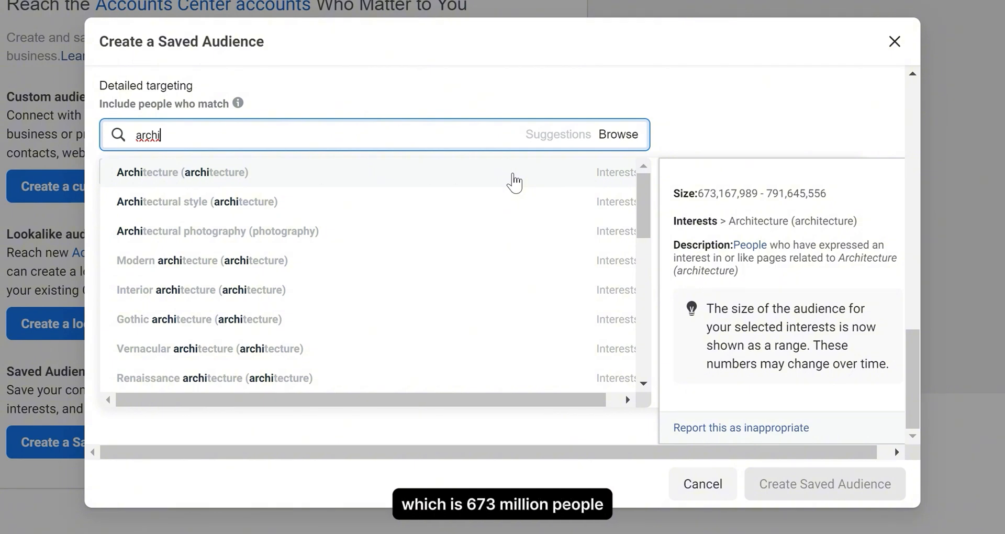
pyautogui.click(513, 181)
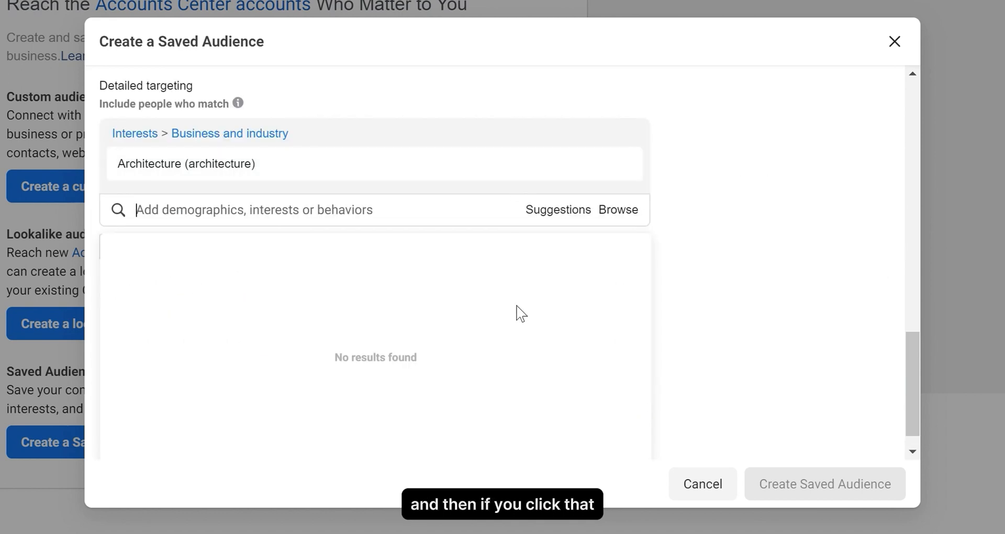
# Step: Examine the Architecture interest's size and the estimated audience size and details for the chosen locations, age and interest
pyautogui.moveTo(285, 181)
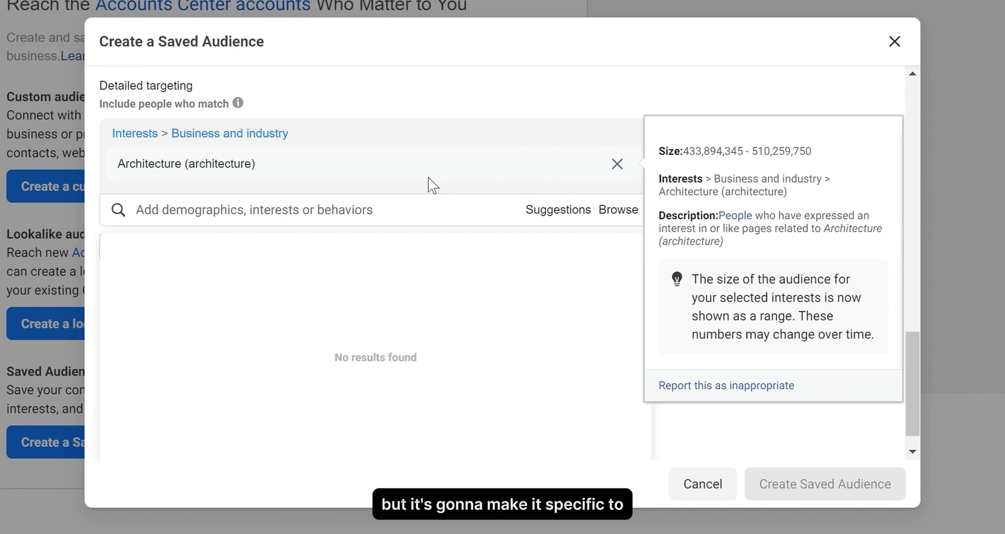
pyautogui.scroll(8, 471, 199)
pyautogui.scroll(5, 406, 196)
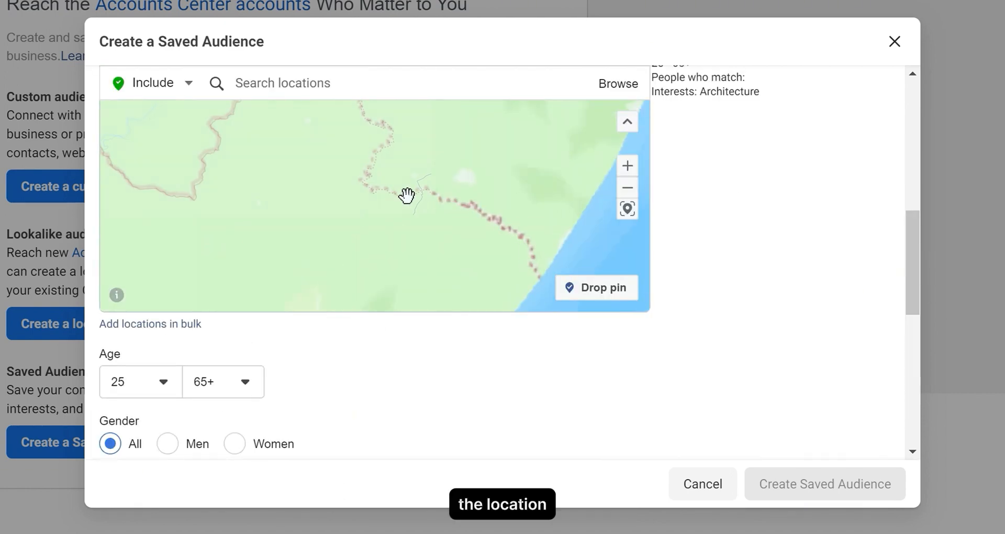
pyautogui.scroll(-5, 407, 195)
pyautogui.scroll(10, 668, 249)
pyautogui.scroll(-5, 667, 248)
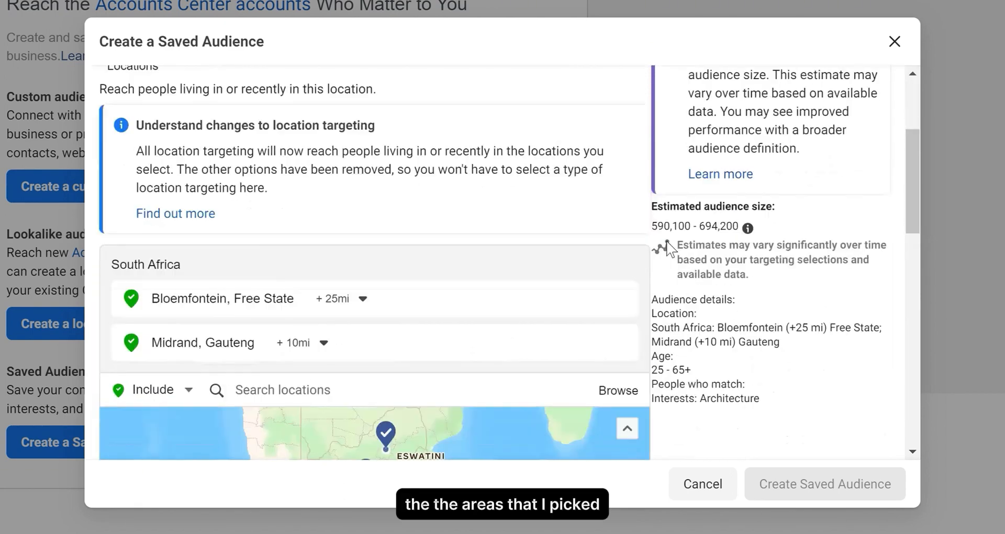
pyautogui.scroll(-8, 713, 262)
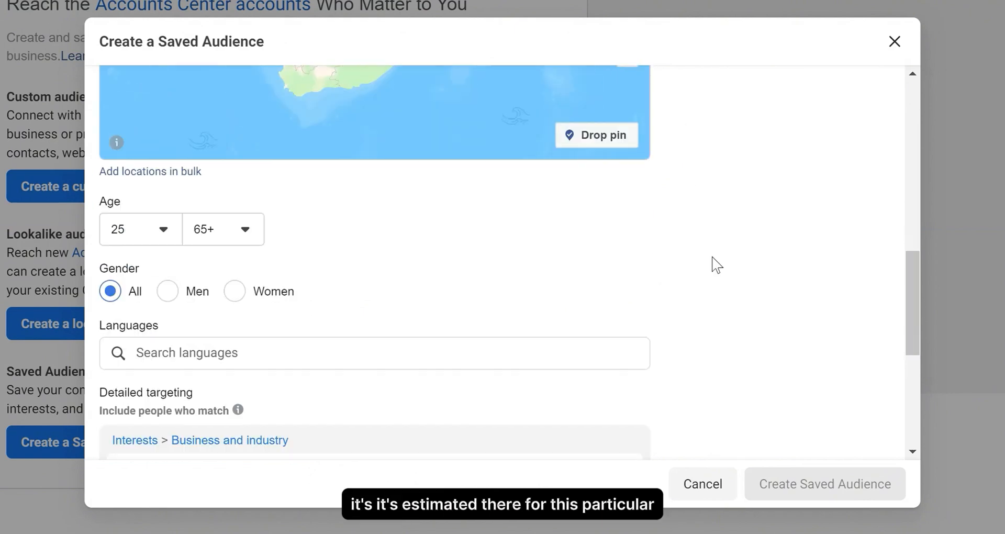
pyautogui.scroll(7, 722, 262)
pyautogui.scroll(1, 732, 262)
pyautogui.moveTo(764, 403); pyautogui.dragTo(682, 260)
pyautogui.scroll(-10, 685, 282)
pyautogui.scroll(10, 693, 286)
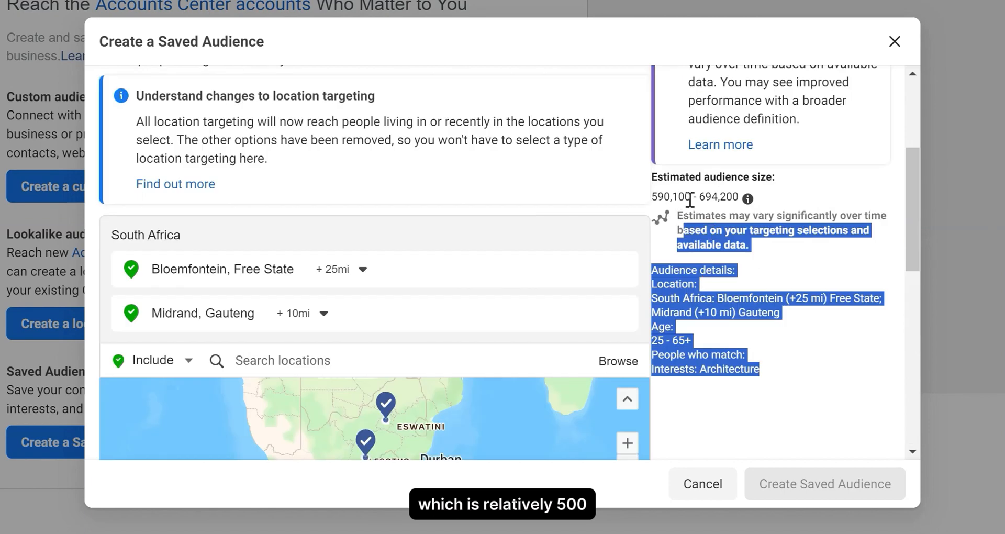
pyautogui.scroll(-8, 686, 209)
pyautogui.scroll(-2, 690, 215)
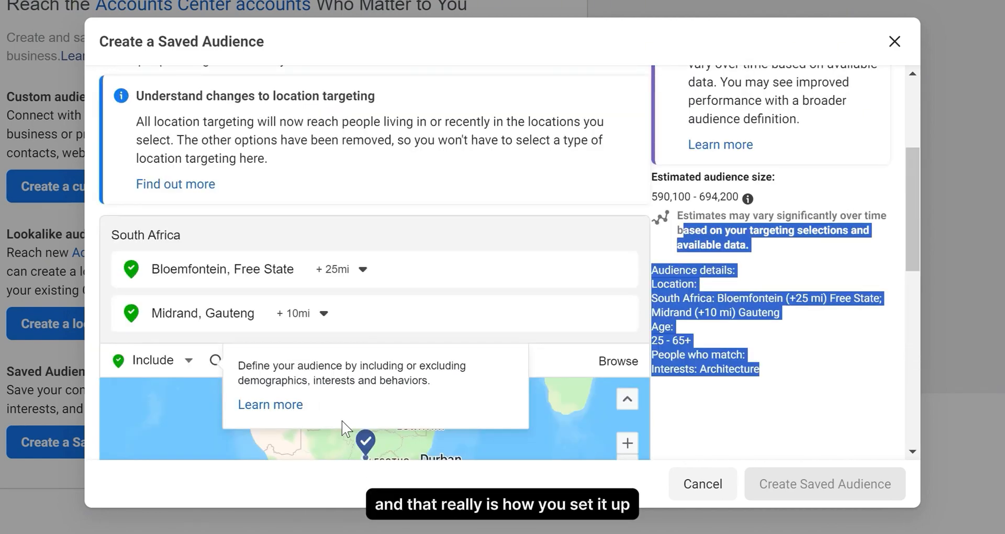
# Step: Begin the audience name with the targeted locations and radius as "Midrand+Bloem(10mi)-"
pyautogui.scroll(4, 342, 408)
pyautogui.click(266, 112)
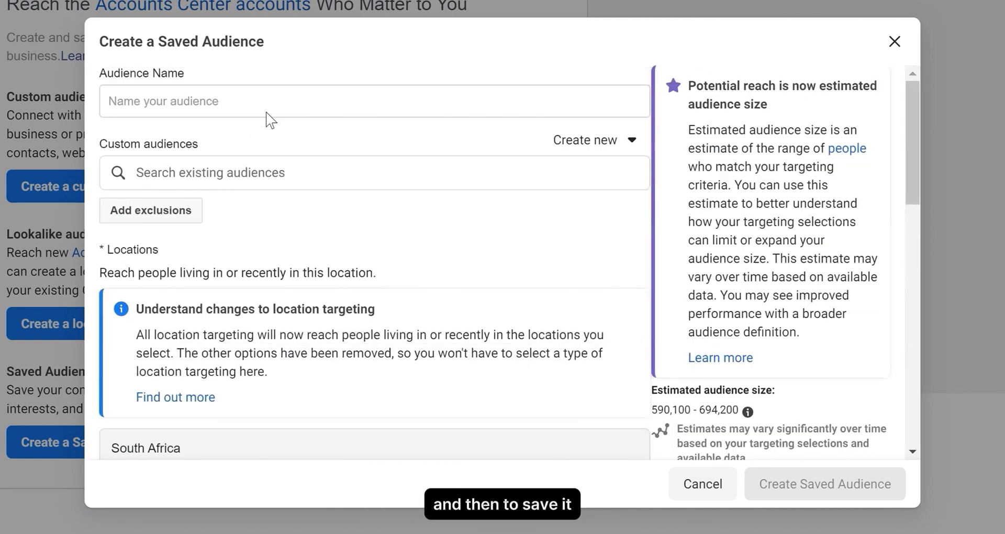
pyautogui.click(283, 97)
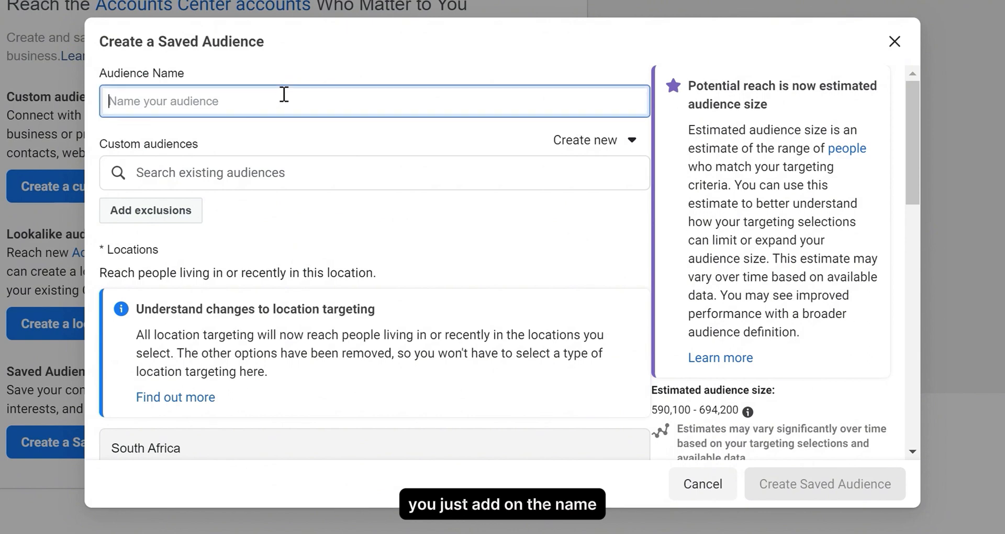
pyautogui.write('MID')
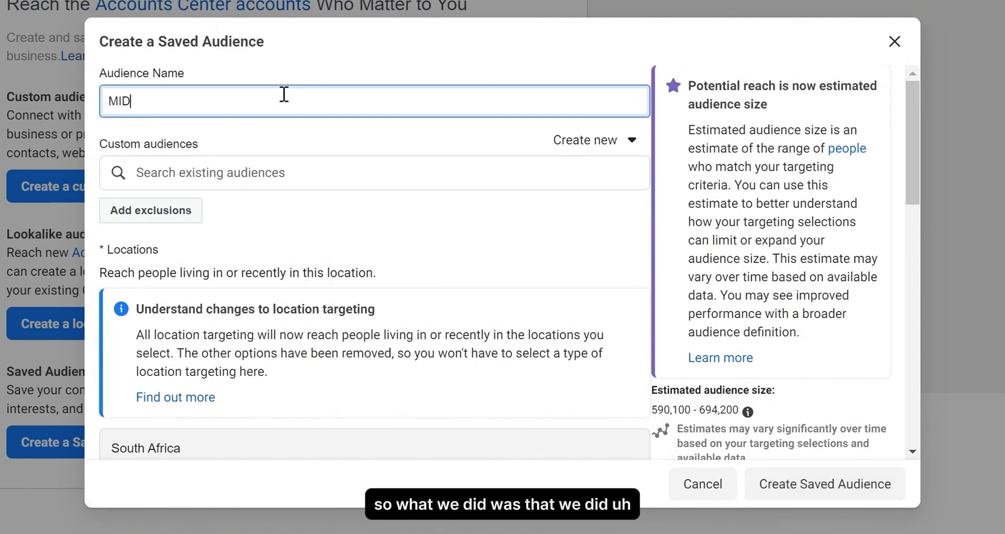
pyautogui.press('BackSpace')
pyautogui.press('BackSpace')
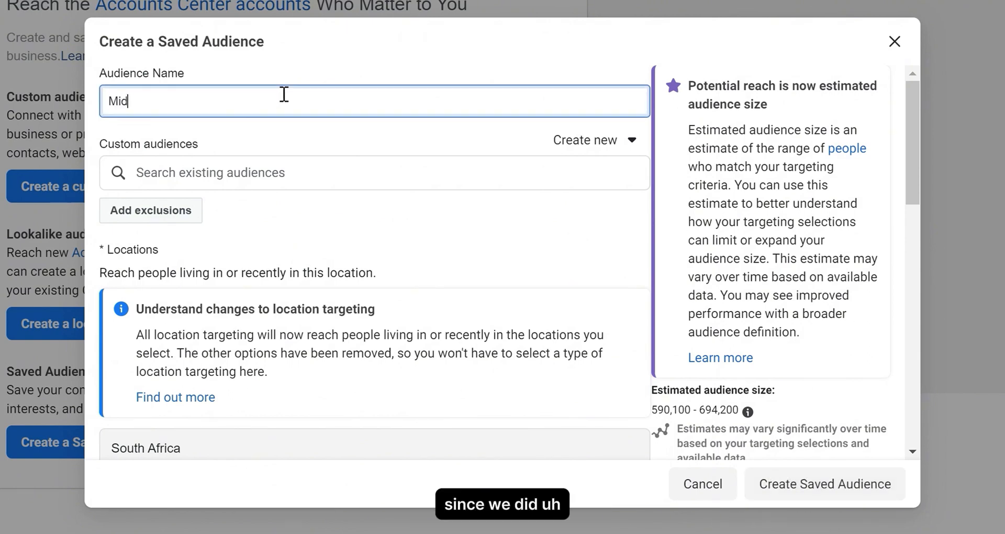
pyautogui.write('idrand')
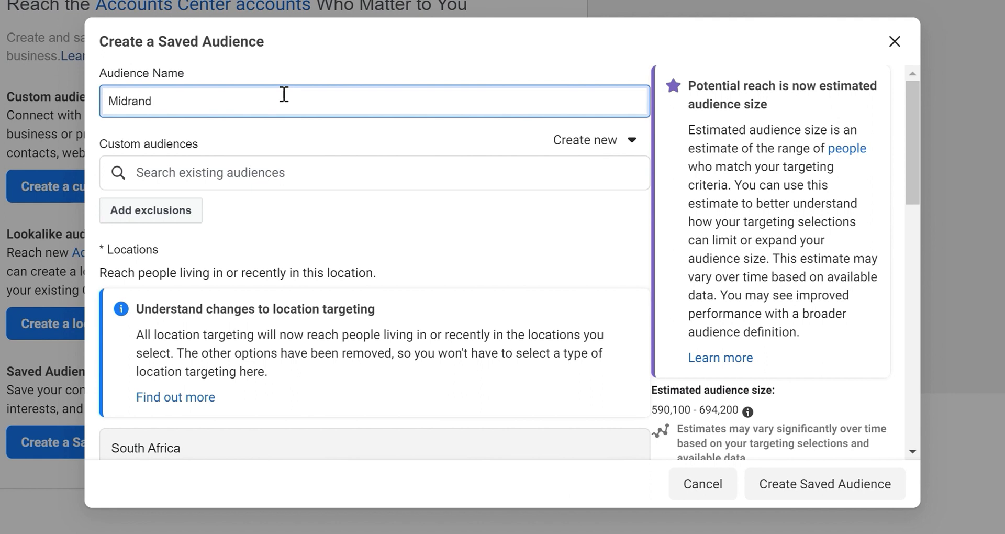
pyautogui.write('+Bloem(10mi)-')
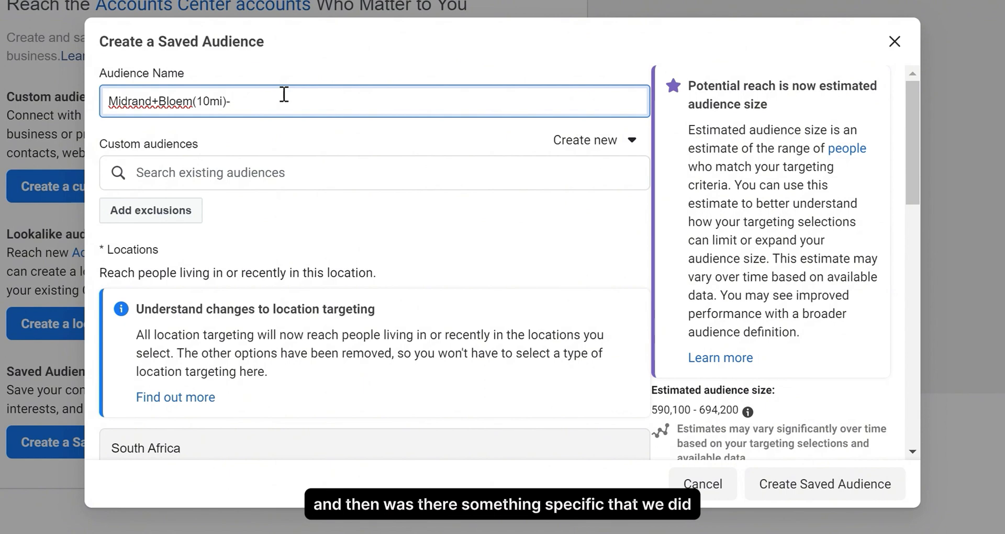
# Step: Complete the audience name as "Midrand+Bloem(10mi)-Architecture-25+" and create the saved audience
pyautogui.scroll(-15, 269, 330)
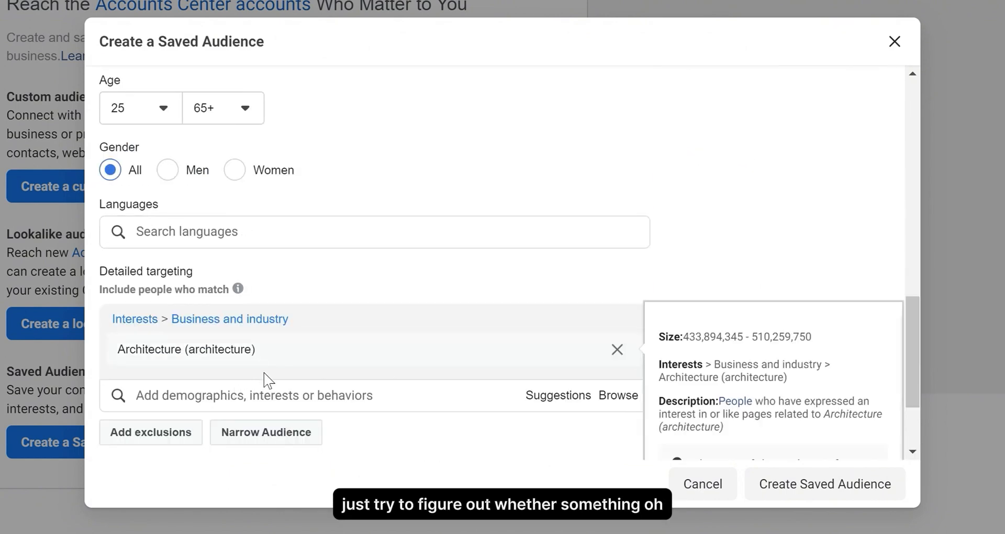
pyautogui.scroll(12, 277, 406)
pyautogui.scroll(5, 523, 194)
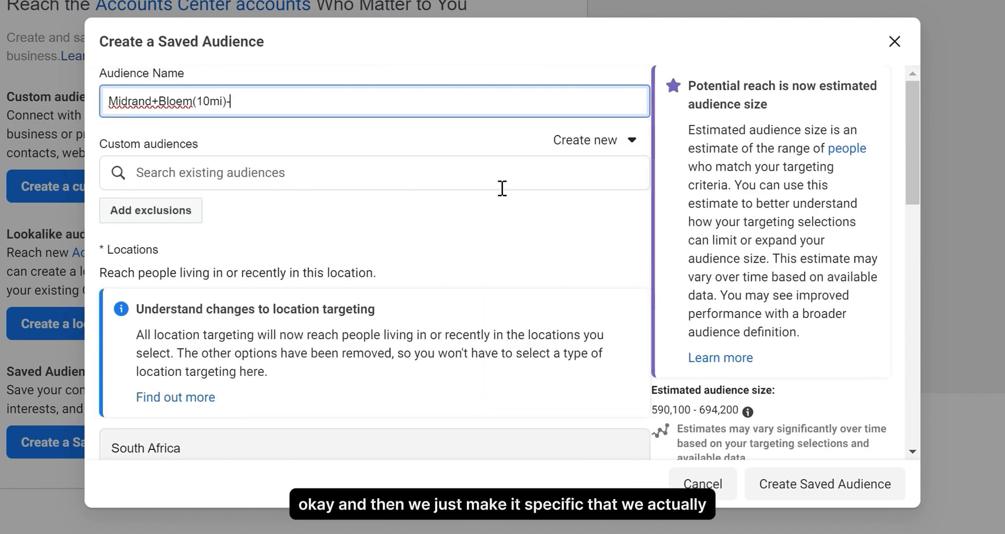
pyautogui.write('rchit')
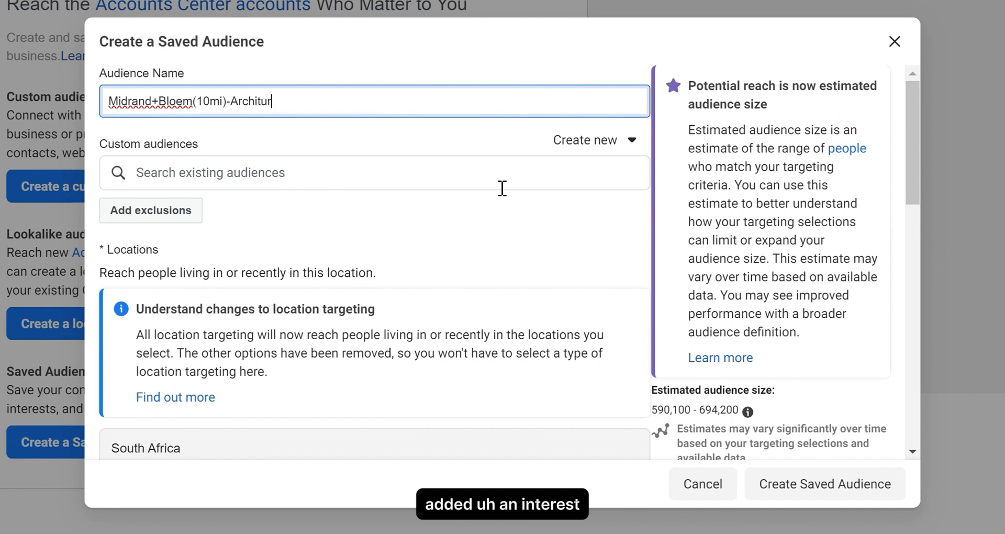
pyautogui.write('ur')
pyautogui.press('BackSpace')
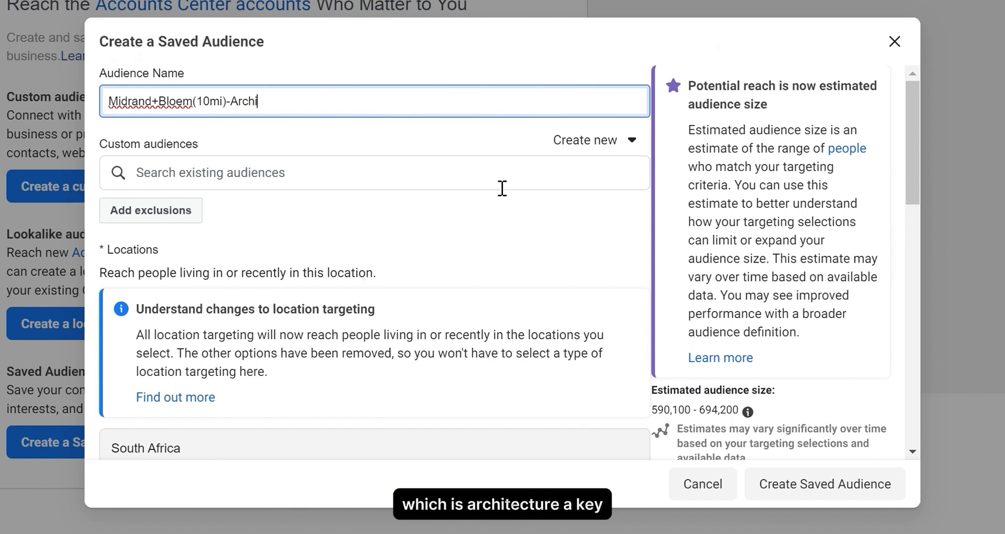
pyautogui.write('tect')
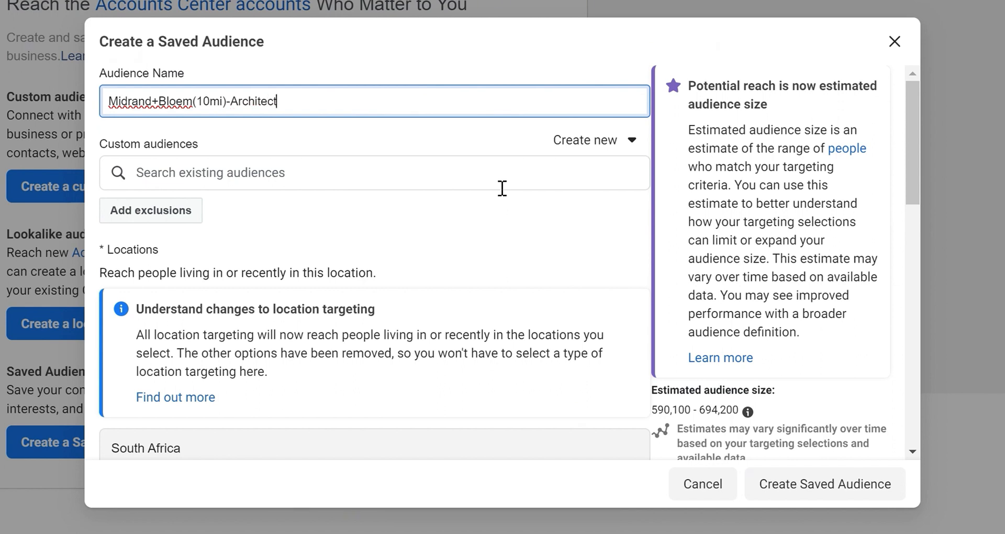
pyautogui.write('ure')
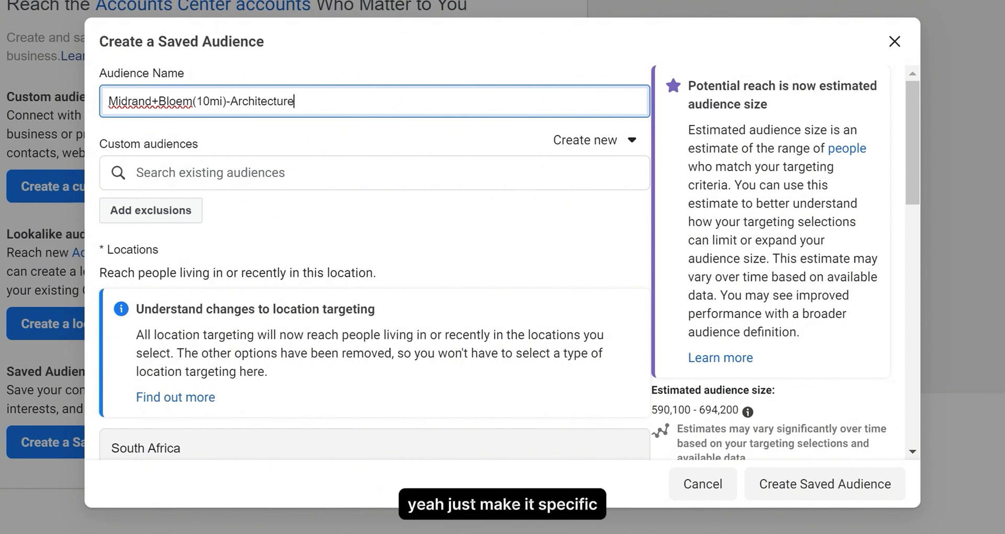
pyautogui.write('-')
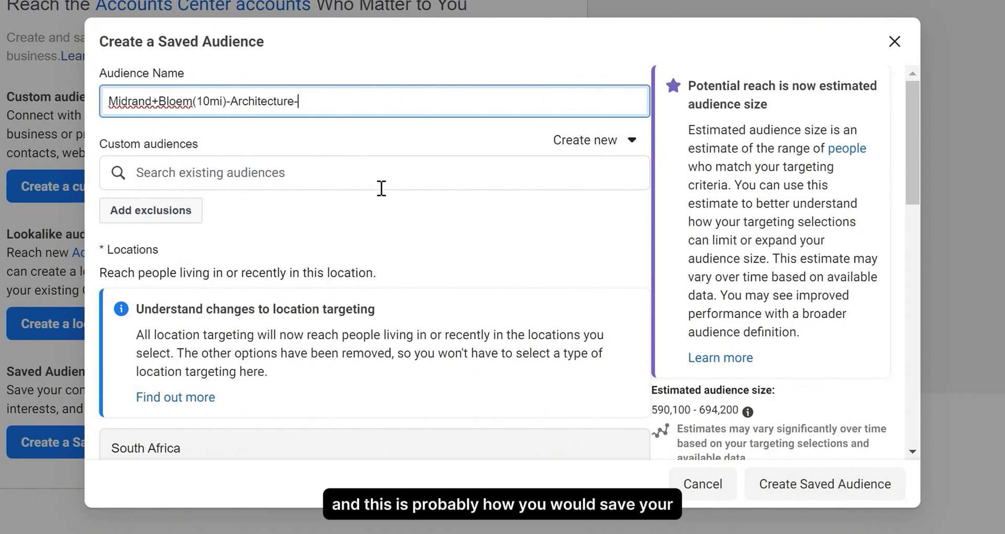
pyautogui.write('25+')
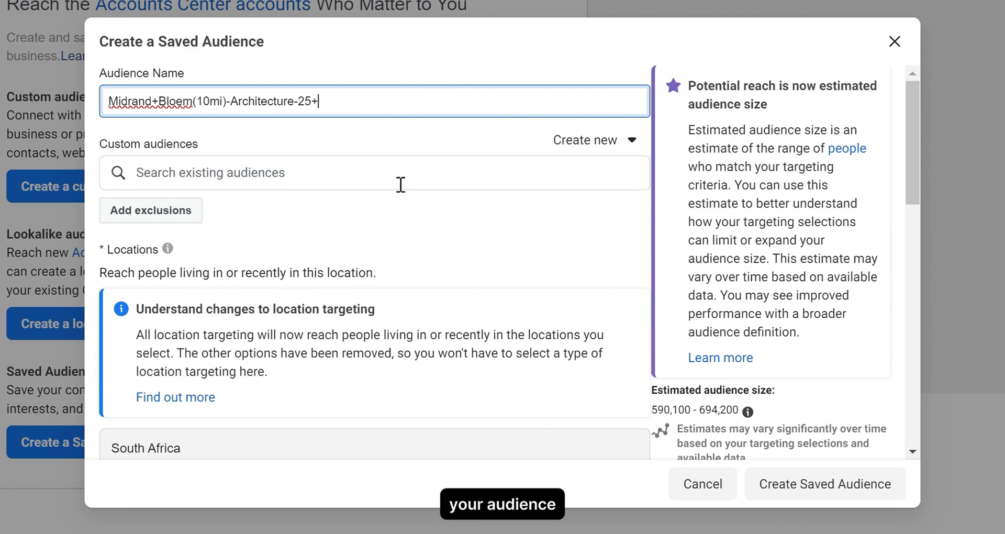
pyautogui.scroll(-10, 400, 194)
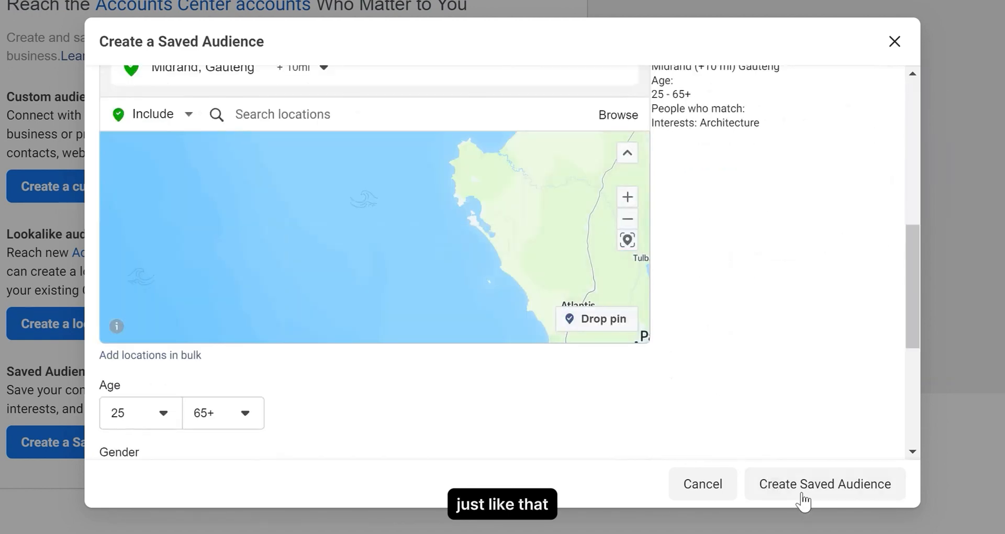
pyautogui.click(803, 497)
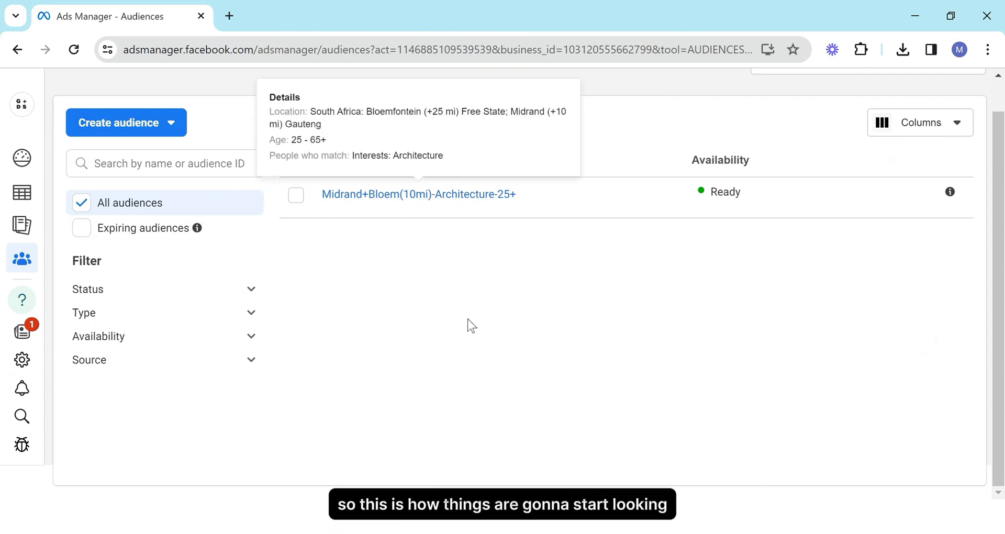
# Step: Start creating a custom audience with Website as its source
pyautogui.click(135, 138)
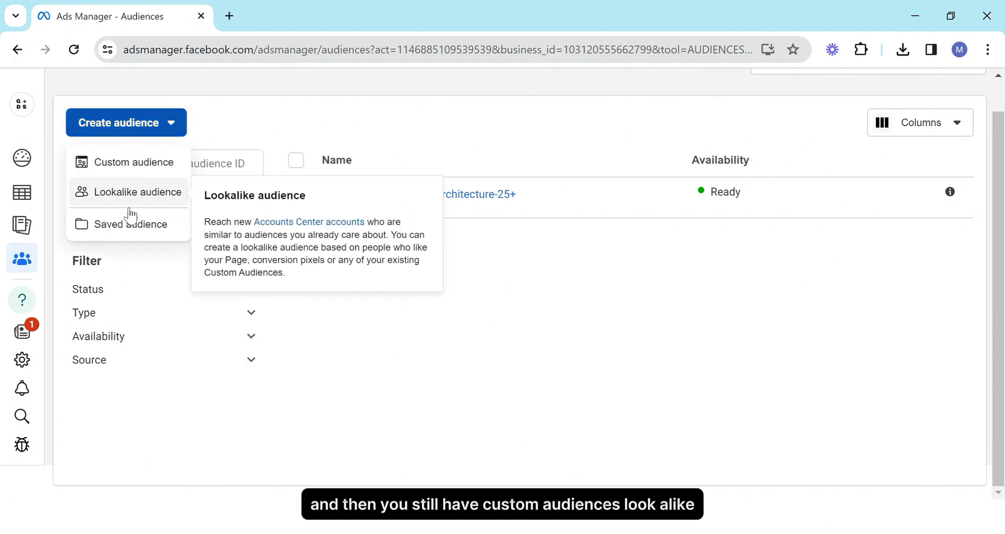
pyautogui.click(140, 176)
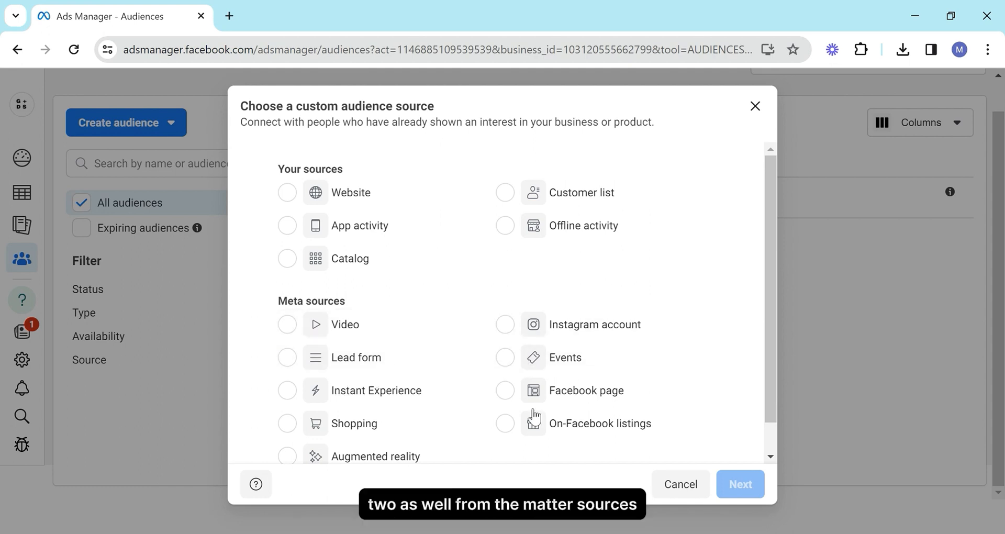
pyautogui.click(285, 192)
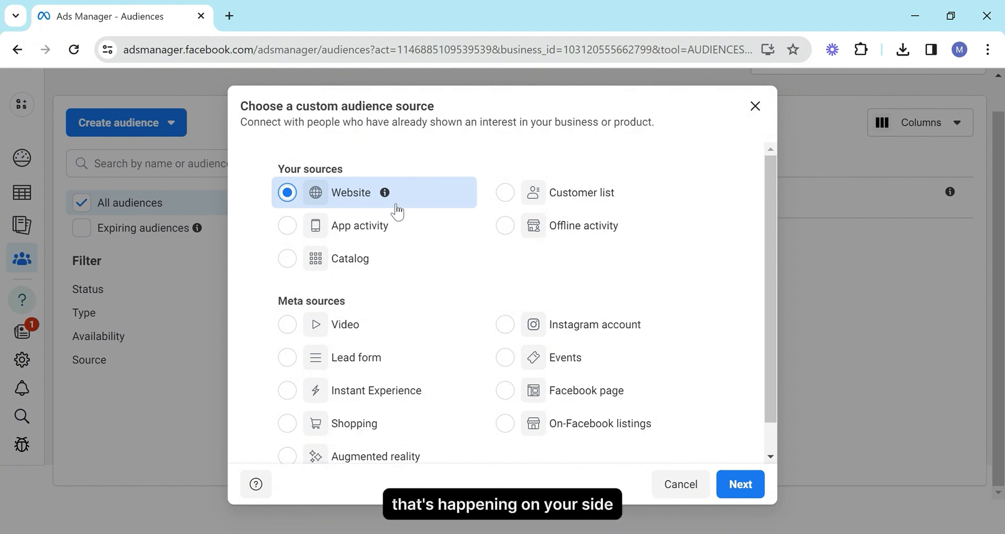
pyautogui.click(761, 487)
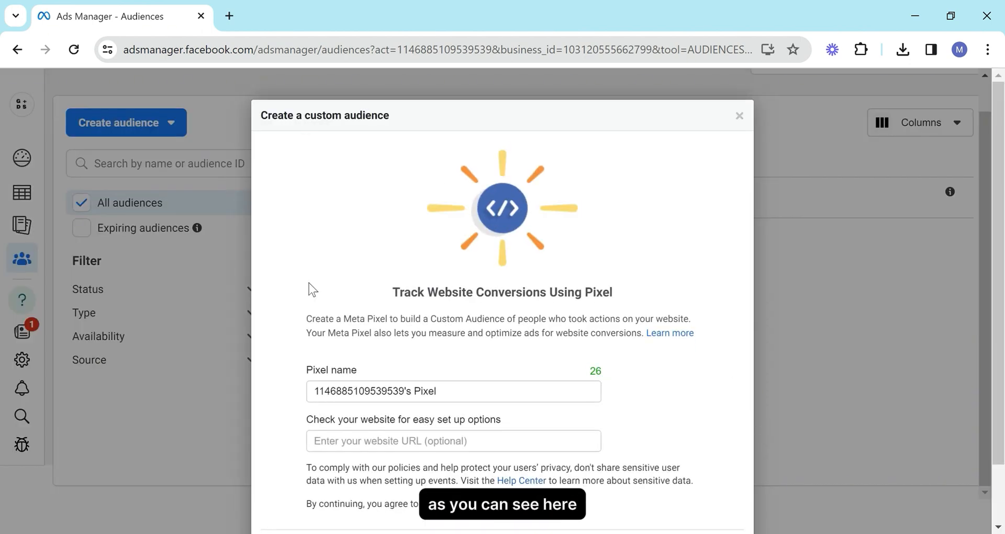
# Step: Rename the new Meta Pixel as "popie's Pixel"
pyautogui.scroll(-1, 309, 283)
pyautogui.click(500, 373)
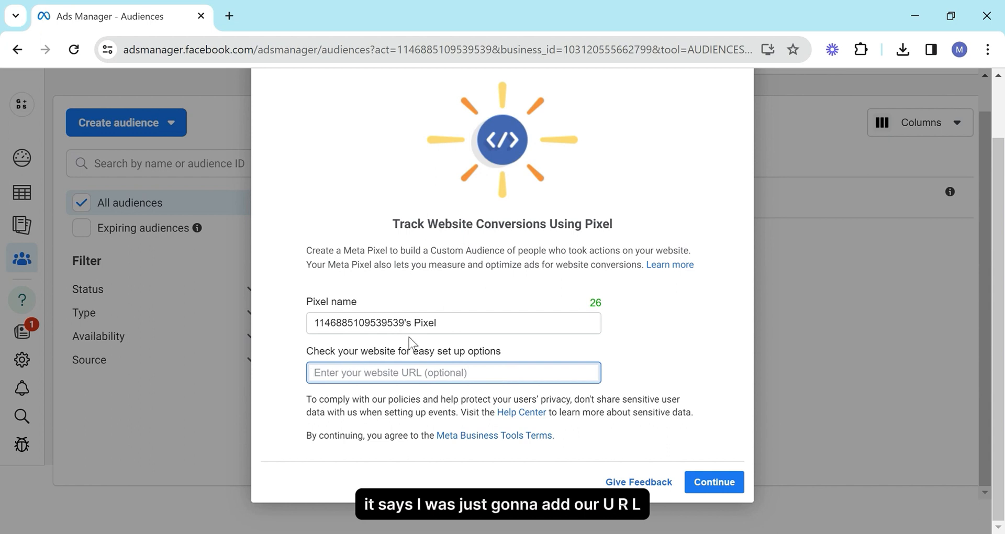
pyautogui.moveTo(405, 324); pyautogui.dragTo(307, 324)
pyautogui.write('p')
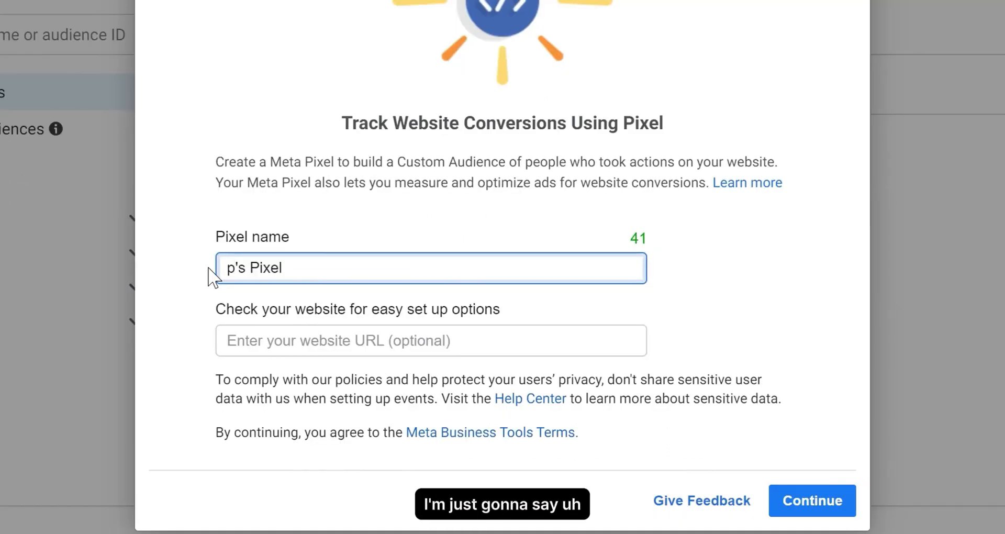
pyautogui.write('opie')
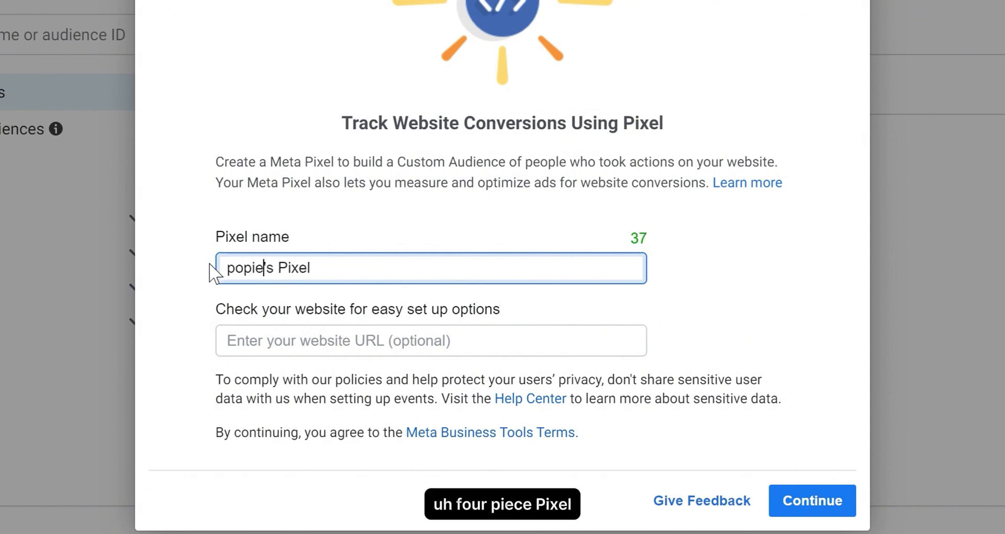
# Step: Enter adsmen.digital as the website URL for the pixel setup and continue to the website custom audience
pyautogui.click(465, 344)
pyautogui.write('ads')
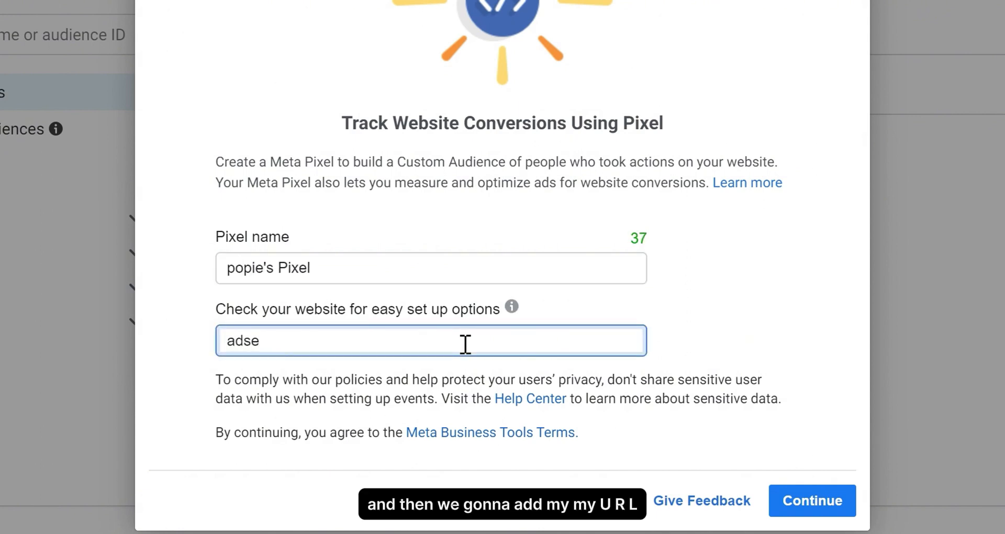
pyautogui.write('e')
pyautogui.press('BackSpace')
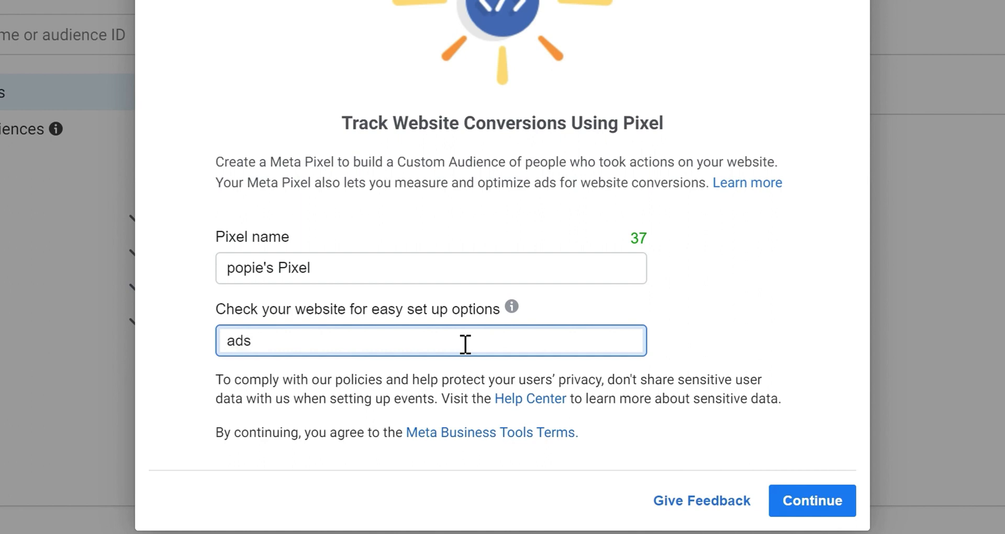
pyautogui.write('men.digital')
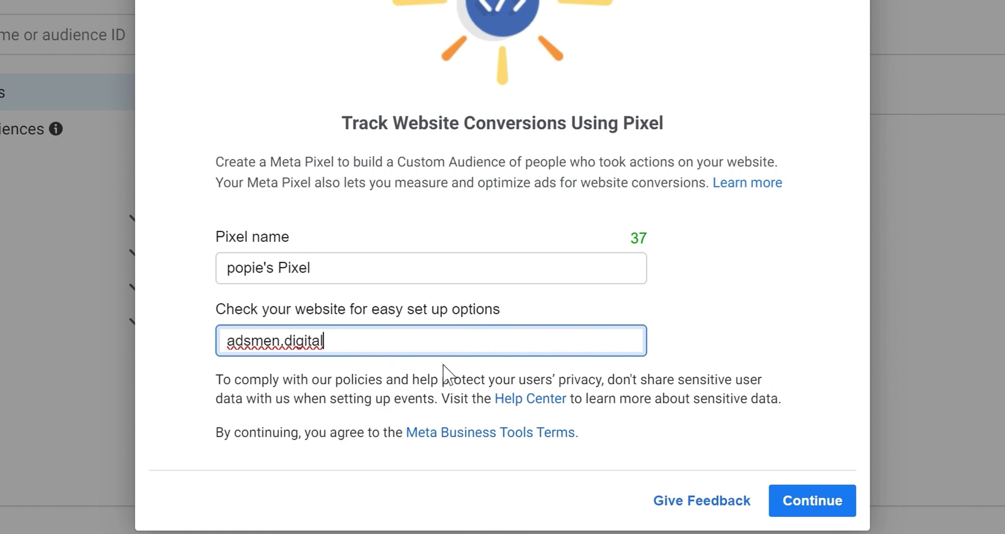
pyautogui.click(813, 503)
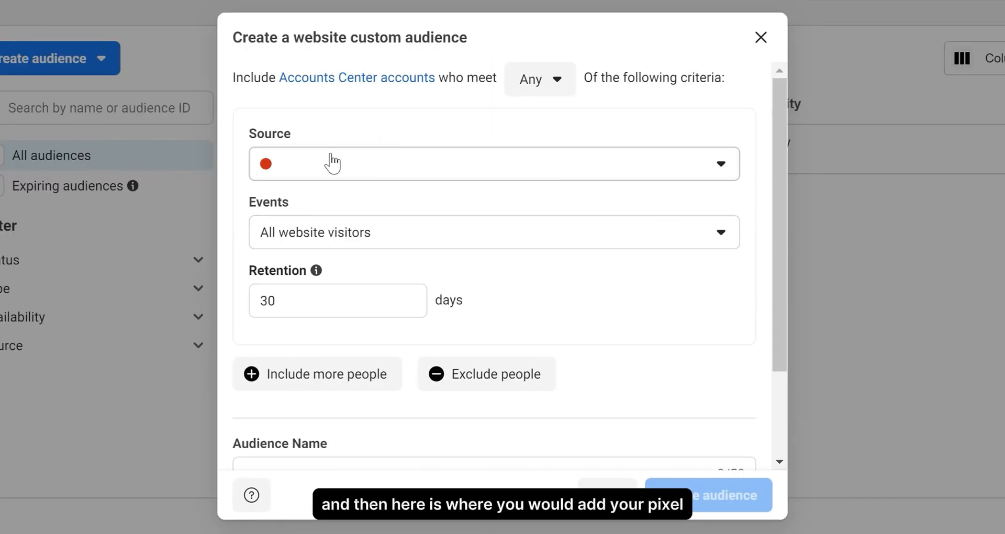
# Step: Check which pixels are available as the source of the website custom audience
pyautogui.click(332, 164)
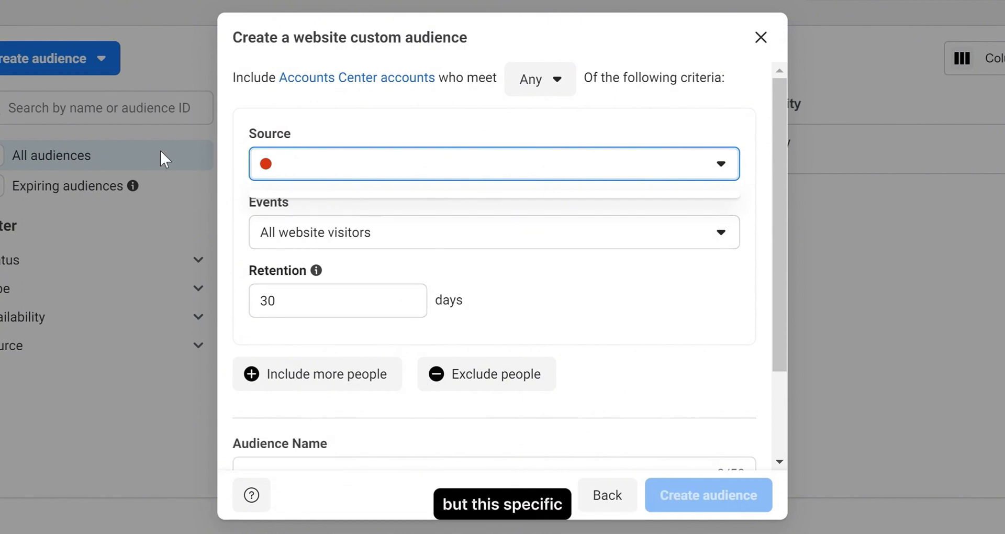
pyautogui.click(385, 166)
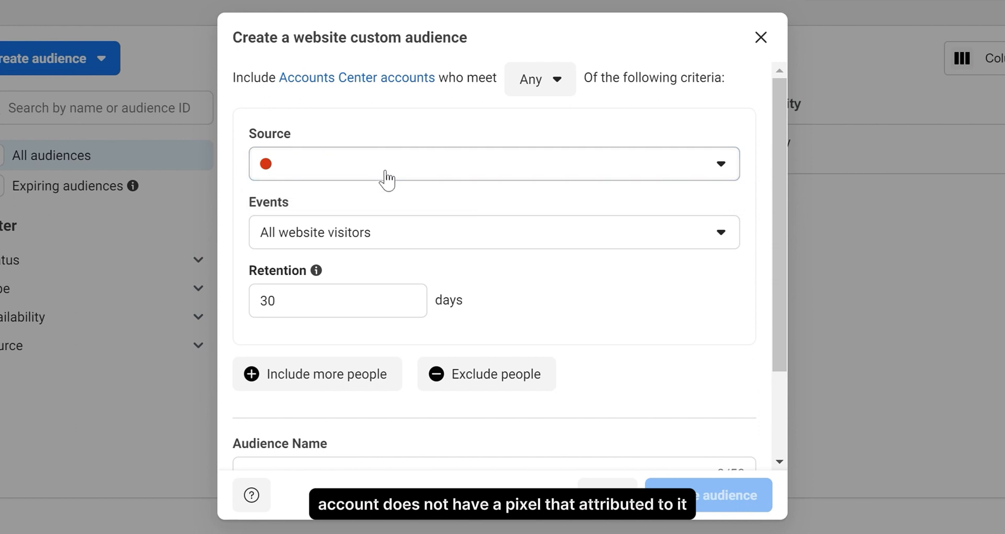
pyautogui.click(384, 175)
pyautogui.click(374, 175)
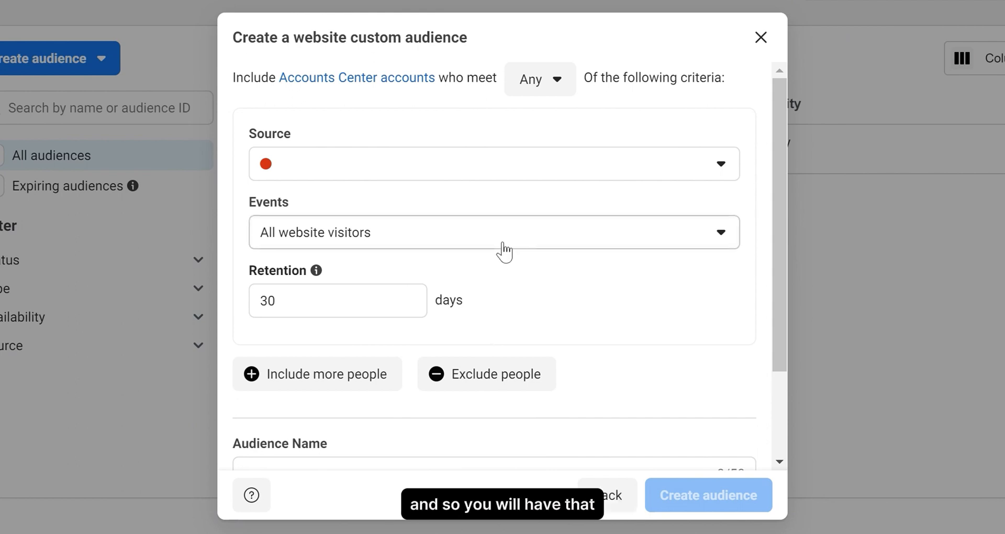
# Step: Try People who visited specific web pages and Visitors by time spent as the audience's event
pyautogui.click(518, 241)
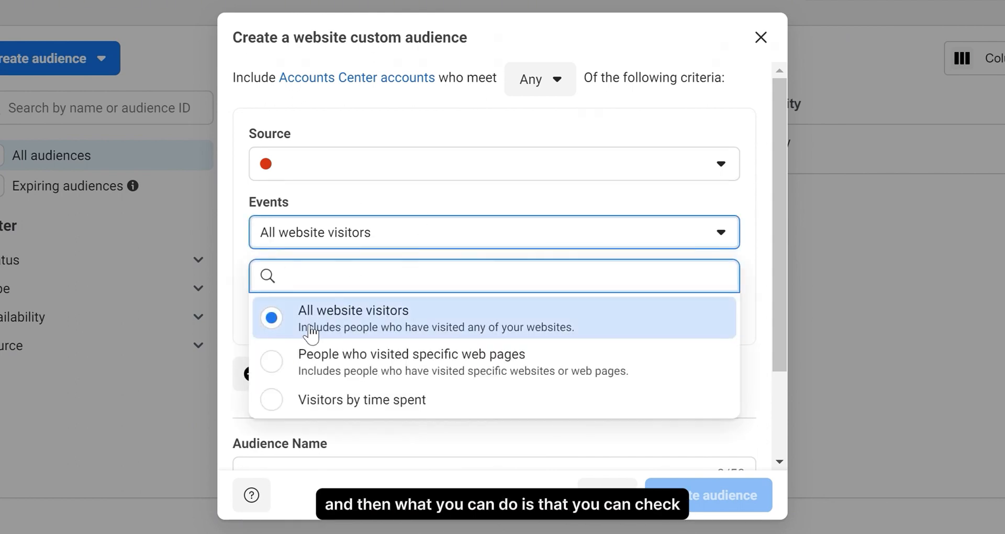
pyautogui.click(444, 363)
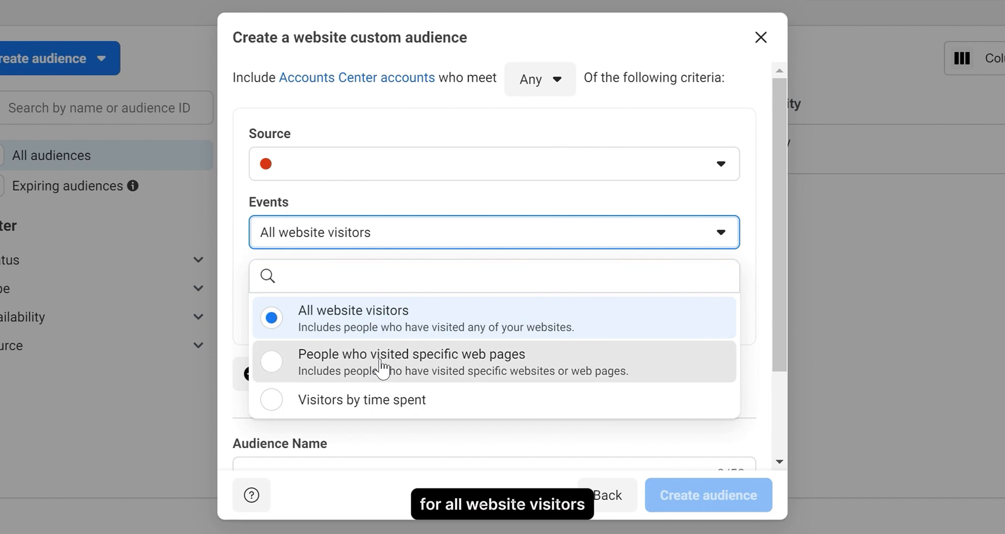
pyautogui.click(464, 241)
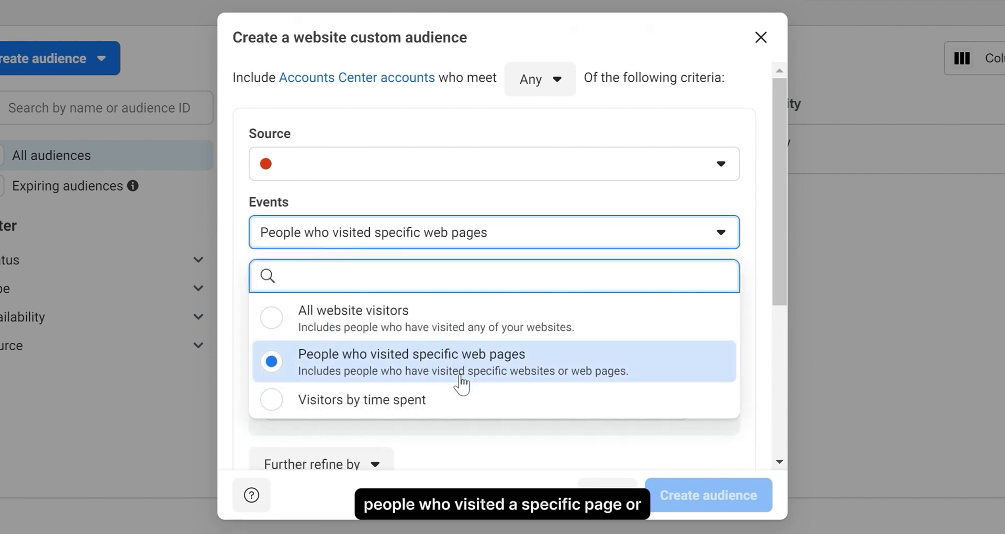
pyautogui.click(461, 404)
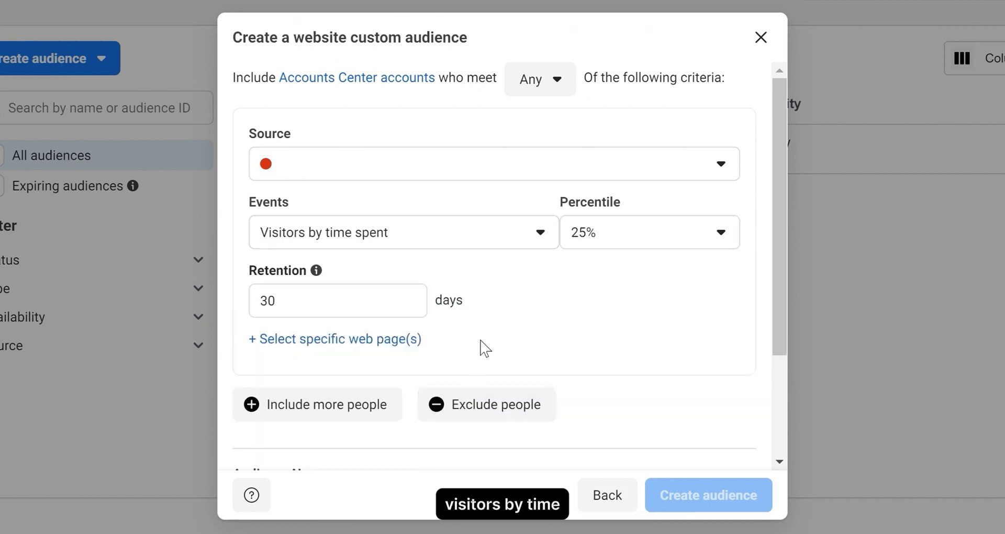
# Step: Set the website audience's event to People who visited specific web pages
pyautogui.click(463, 241)
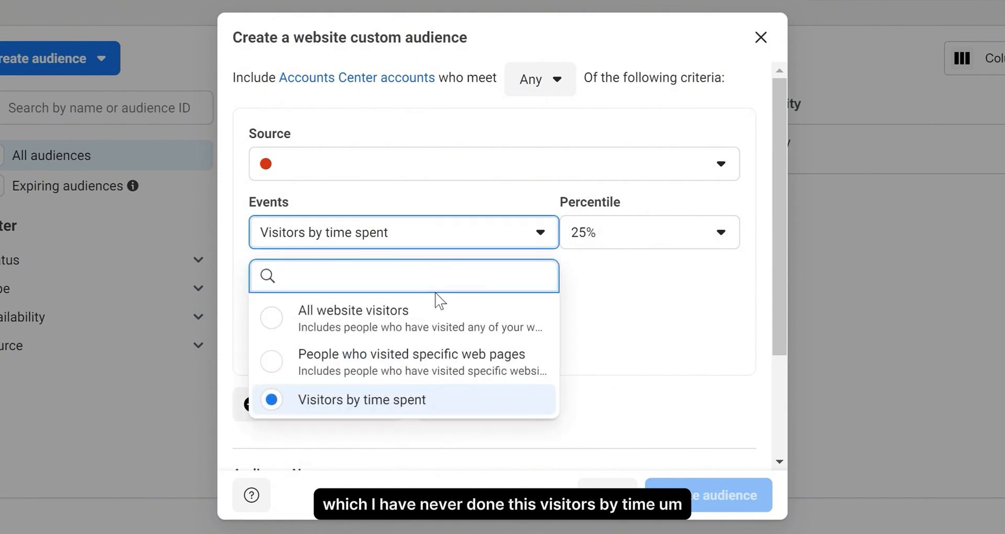
pyautogui.click(407, 365)
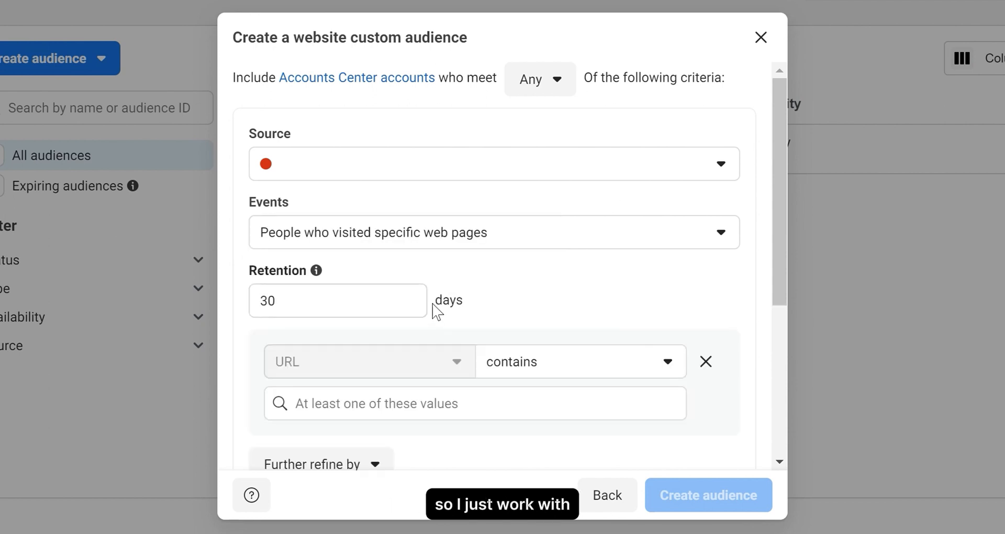
pyautogui.click(470, 242)
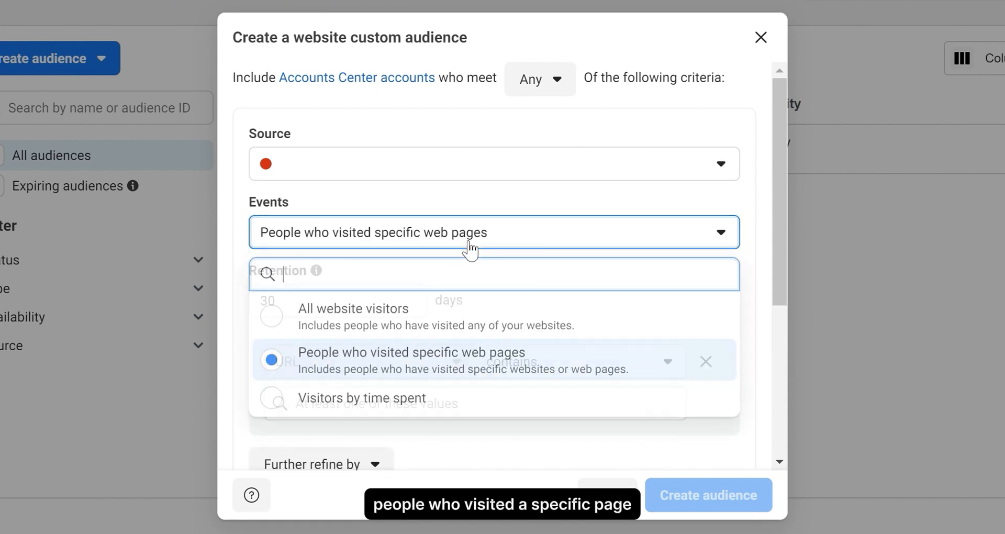
pyautogui.click(447, 313)
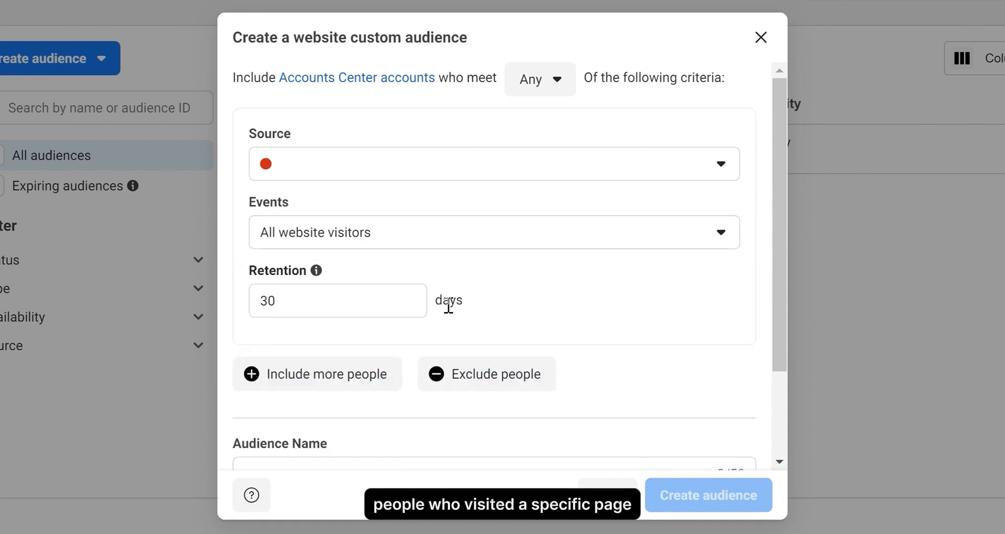
pyautogui.click(478, 225)
pyautogui.click(449, 352)
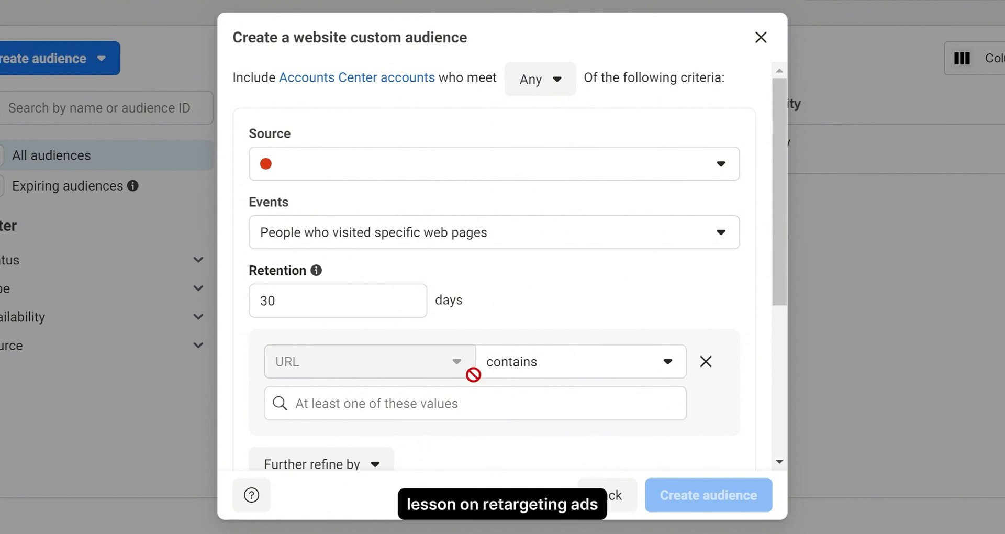
# Step: Try adsmen.digital/landing-page as the value the visited URL must contain, and remove it
pyautogui.click(459, 411)
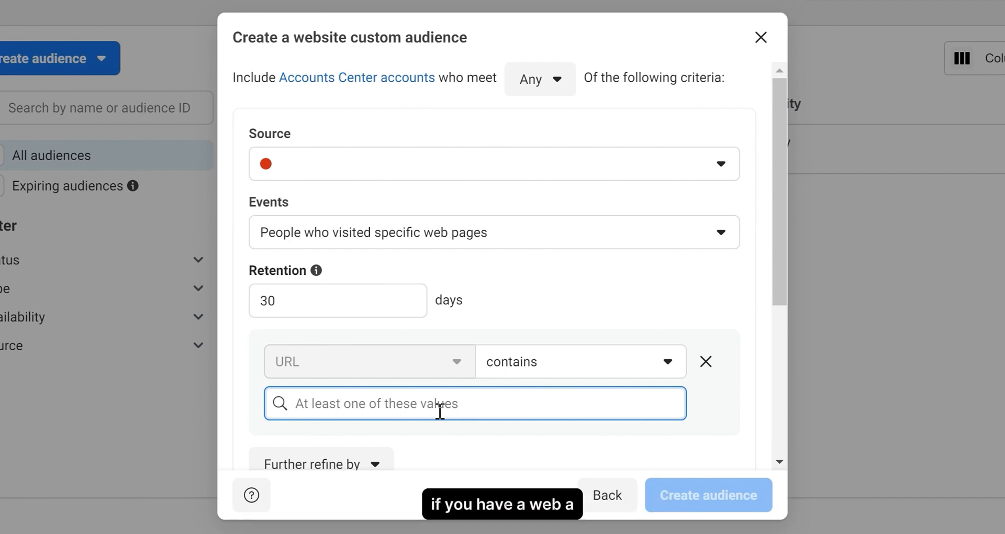
pyautogui.write('ads')
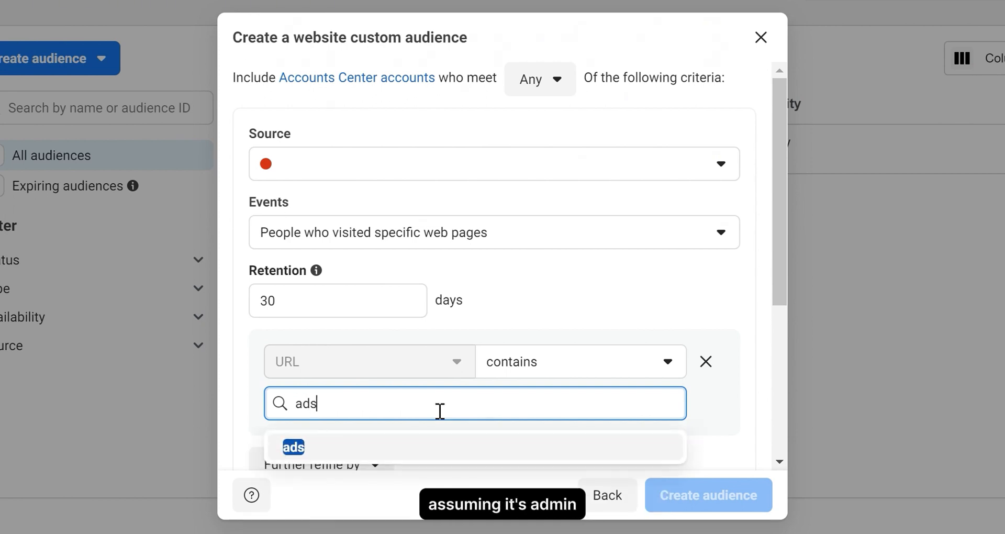
pyautogui.write('men')
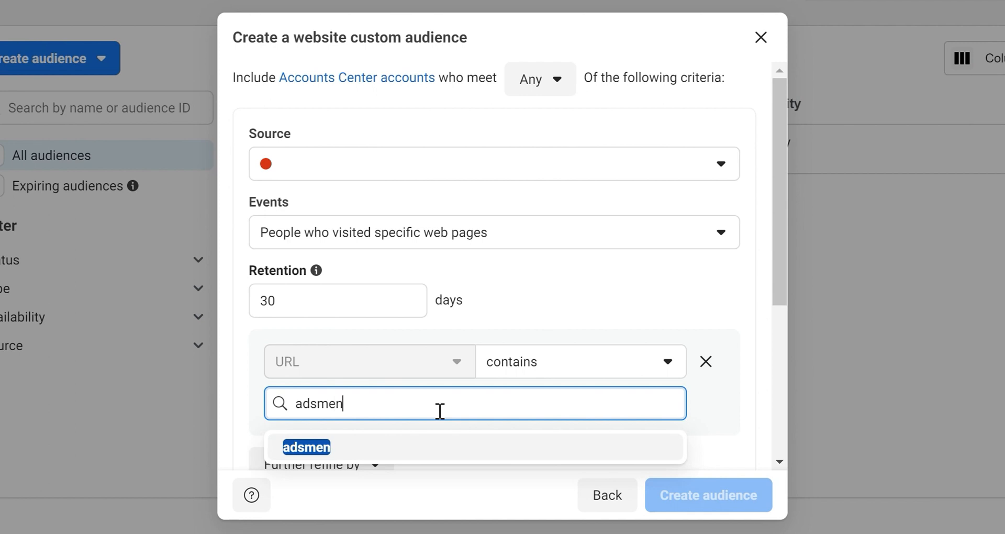
pyautogui.write('.digital')
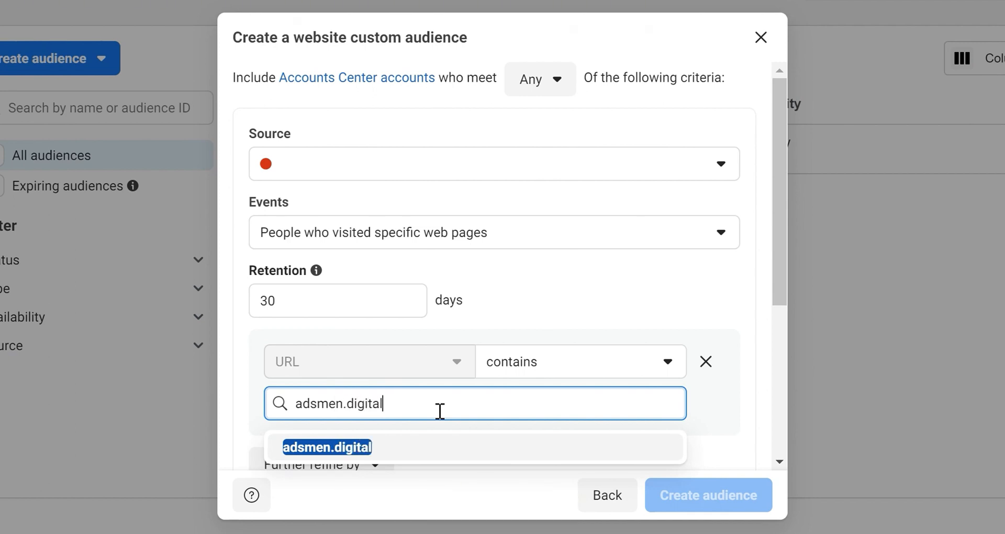
pyautogui.write('?')
pyautogui.press('BackSpace')
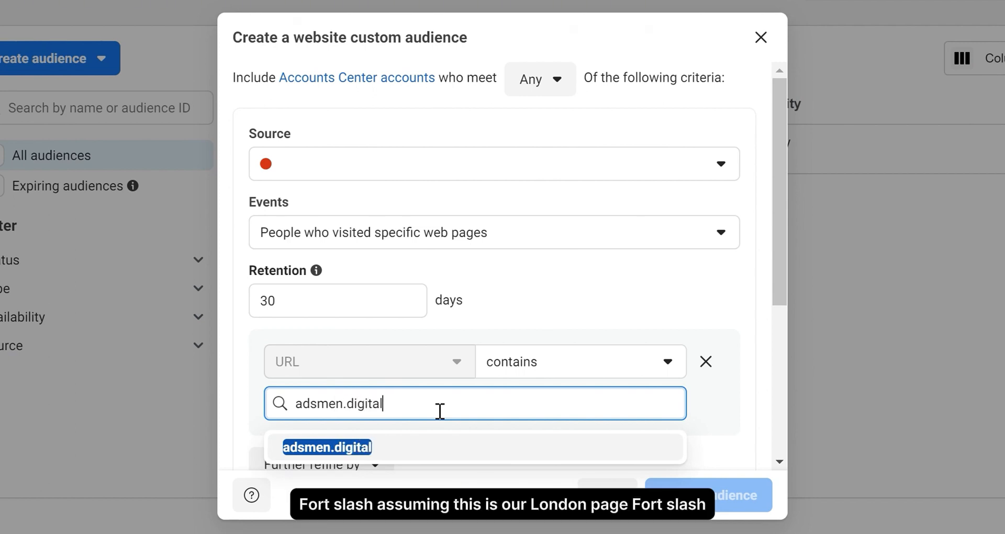
pyautogui.write('/landing')
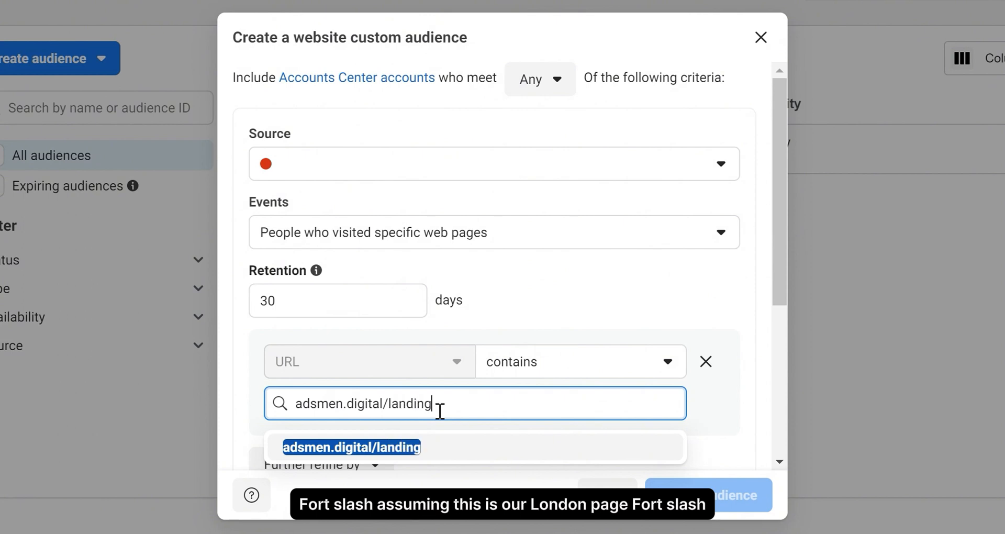
pyautogui.write('p')
pyautogui.press('BackSpace')
pyautogui.write('-')
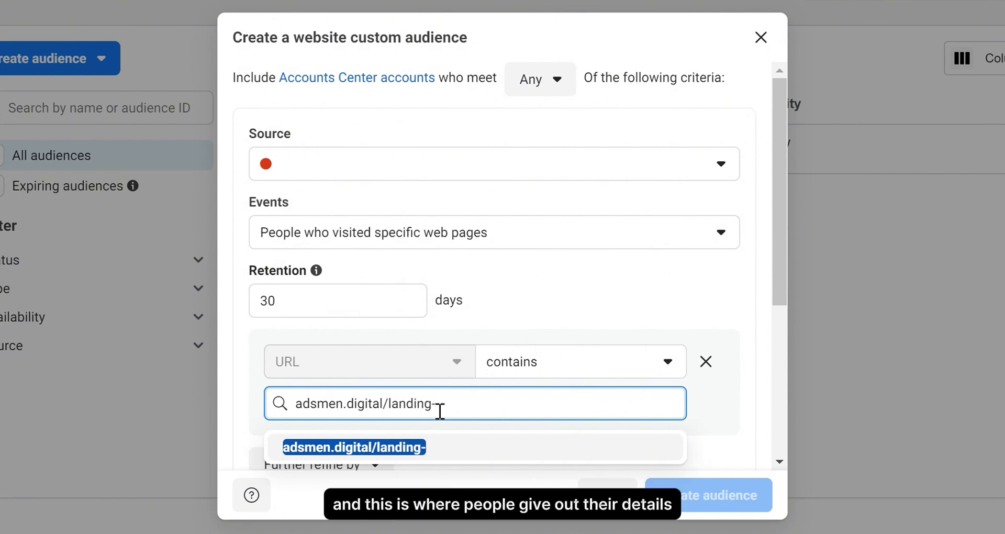
pyautogui.write('page')
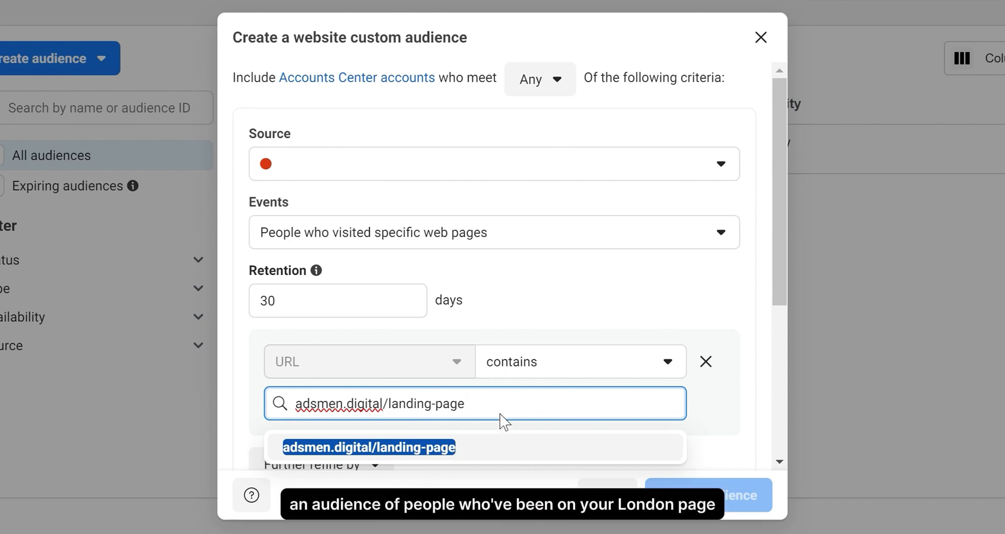
pyautogui.click(489, 440)
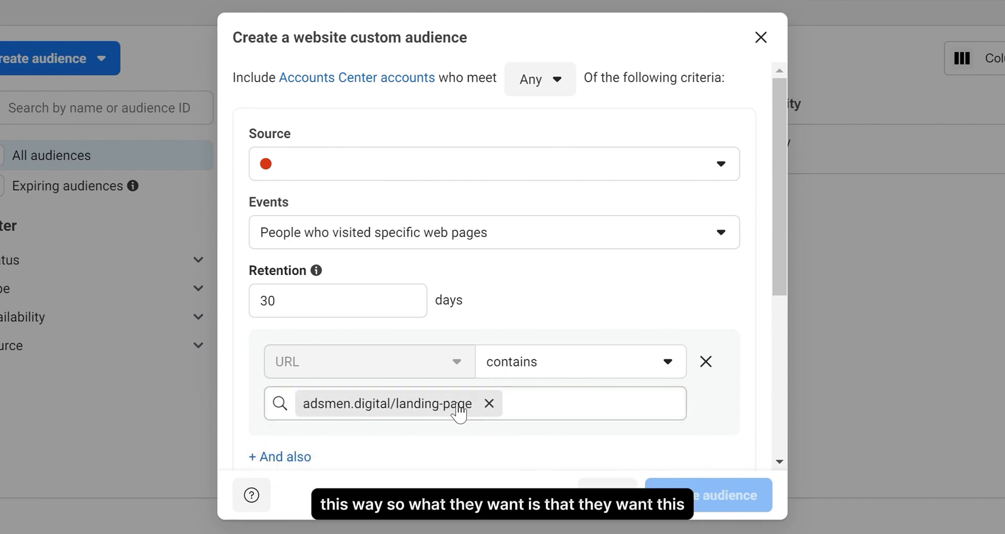
pyautogui.click(397, 415)
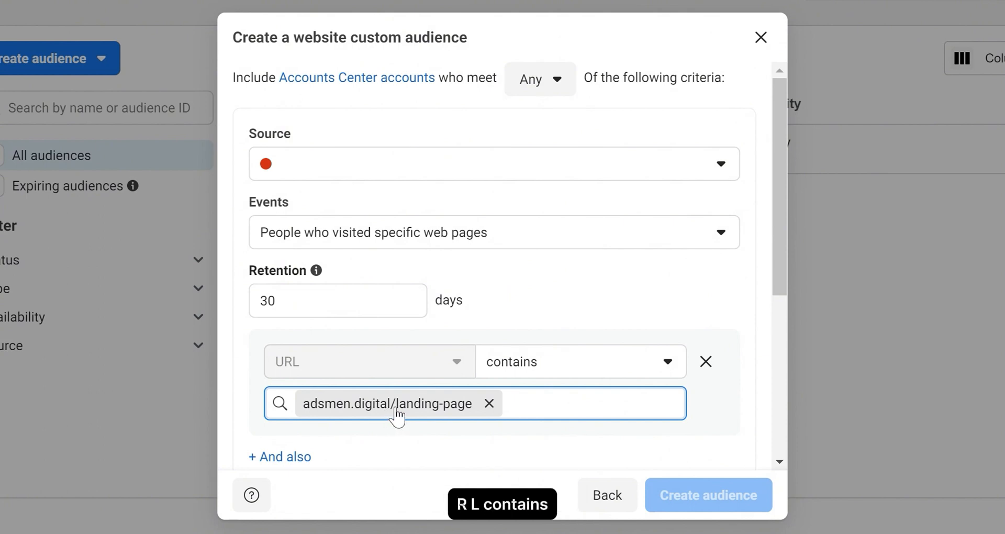
pyautogui.click(488, 402)
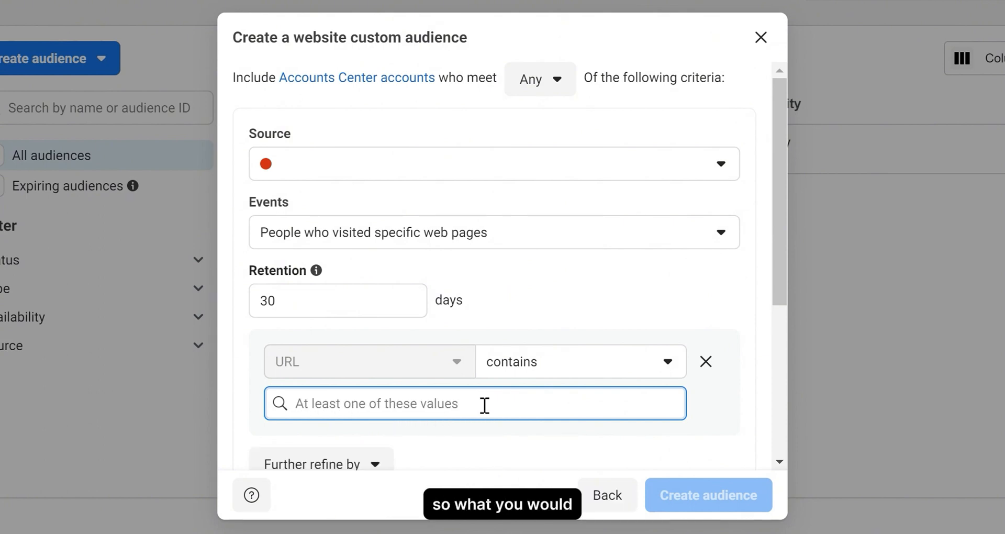
# Step: Try landing-page as the value the visited URL must contain, and remove it
pyautogui.write('ladi')
pyautogui.press('BackSpace')
pyautogui.press('BackSpace')
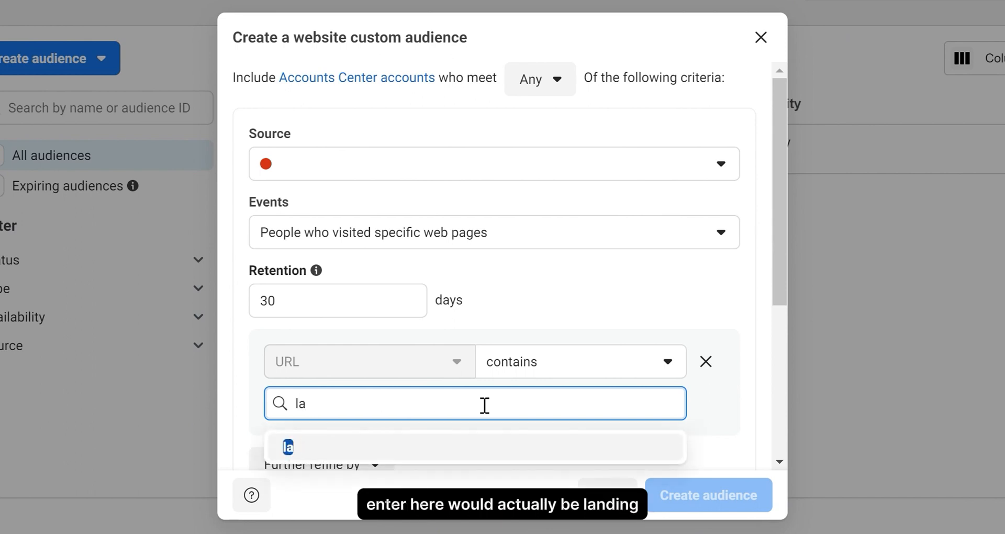
pyautogui.write('ni')
pyautogui.press('BackSpace')
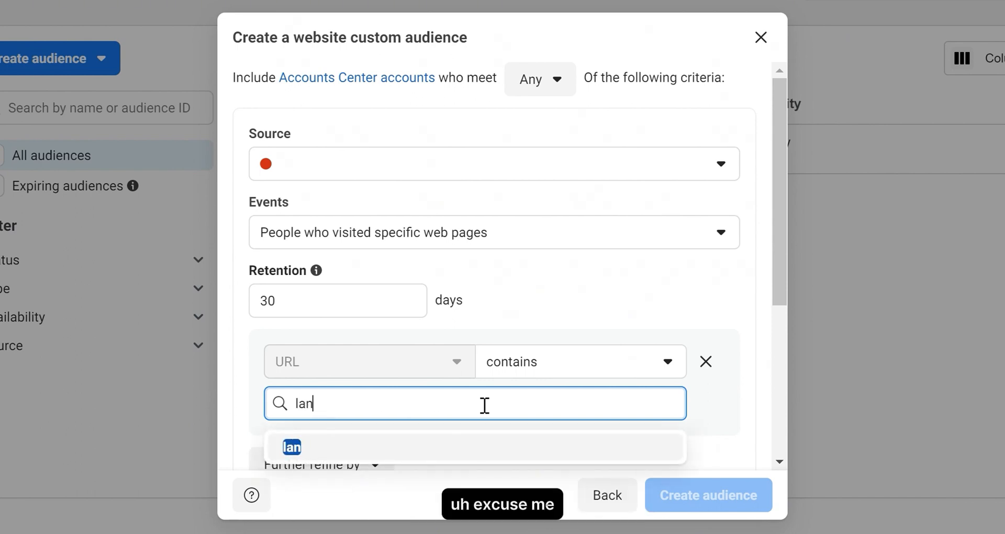
pyautogui.write('ding ')
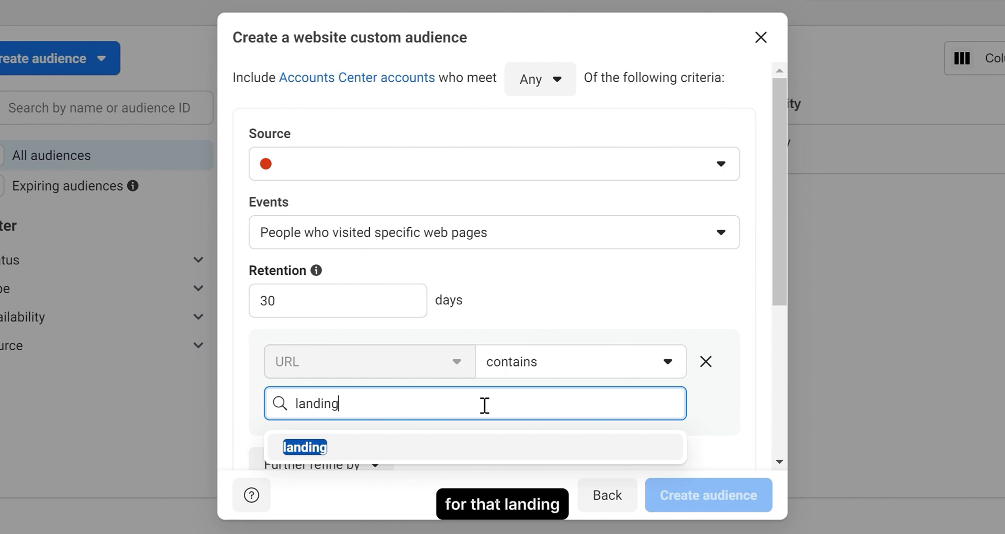
pyautogui.write('-page')
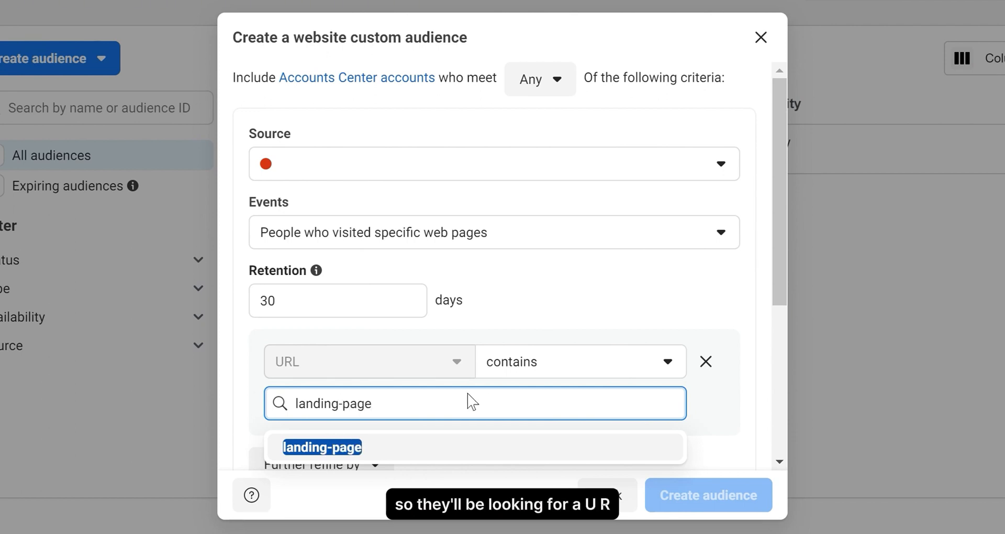
pyautogui.press('Return')
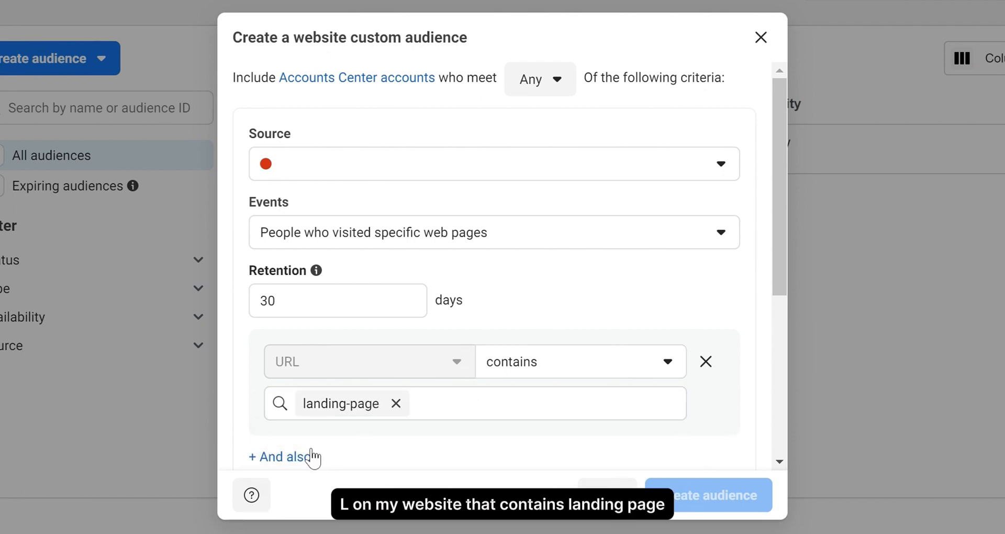
pyautogui.click(396, 403)
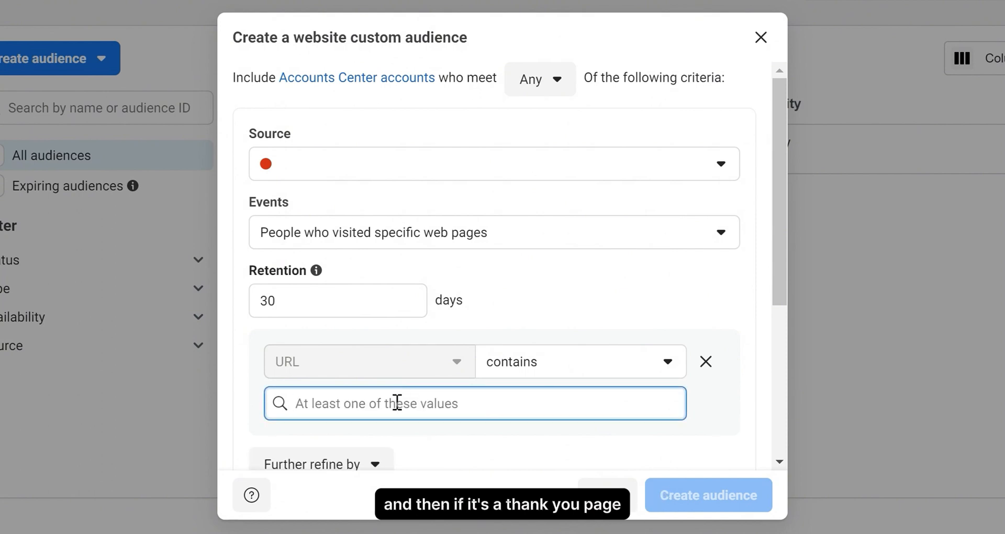
# Step: Try thankyou as the value the visited URL must contain, and remove it
pyautogui.write('tankyou')
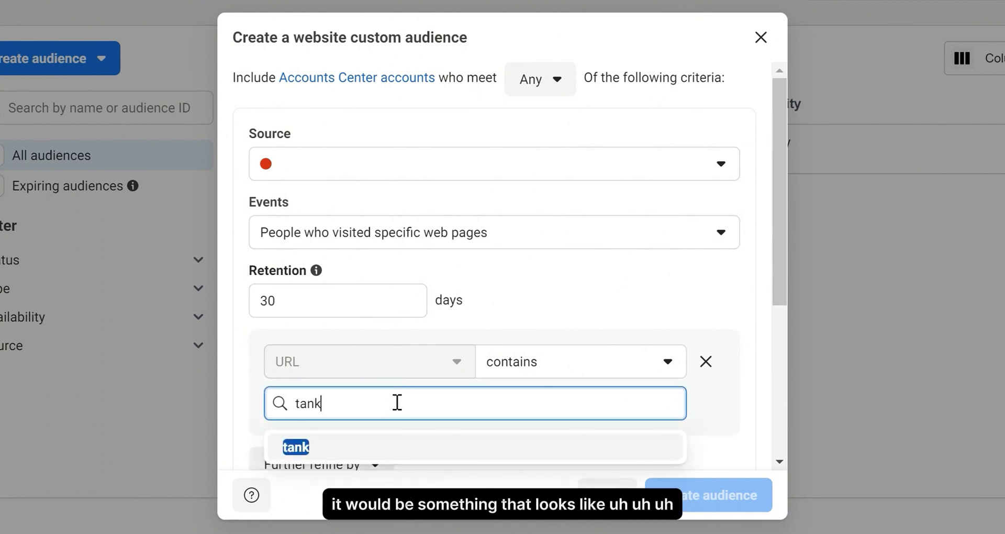
pyautogui.press('BackSpace')
pyautogui.press('BackSpace')
pyautogui.press('BackSpace')
pyautogui.press('BackSpace')
pyautogui.press('BackSpace')
pyautogui.press('BackSpace')
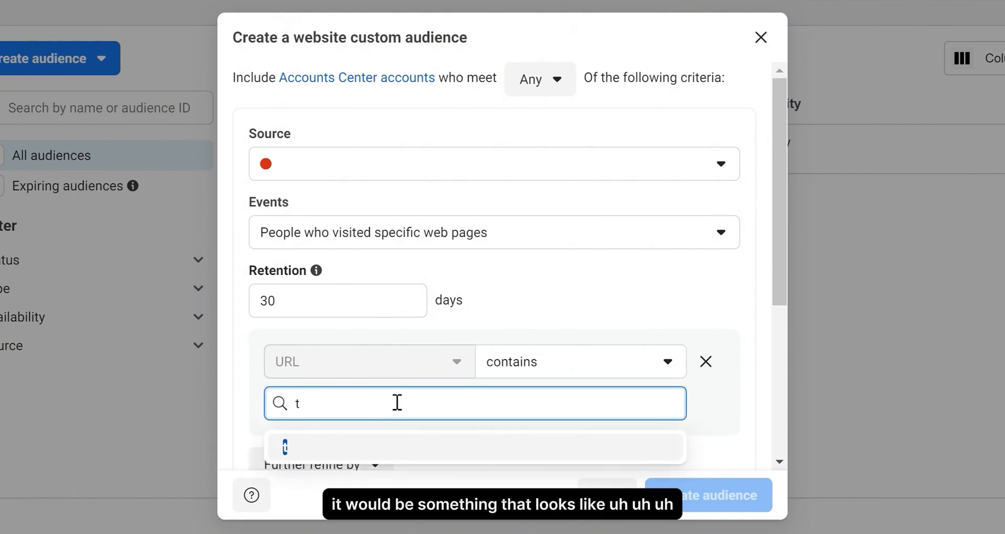
pyautogui.write('hankyou')
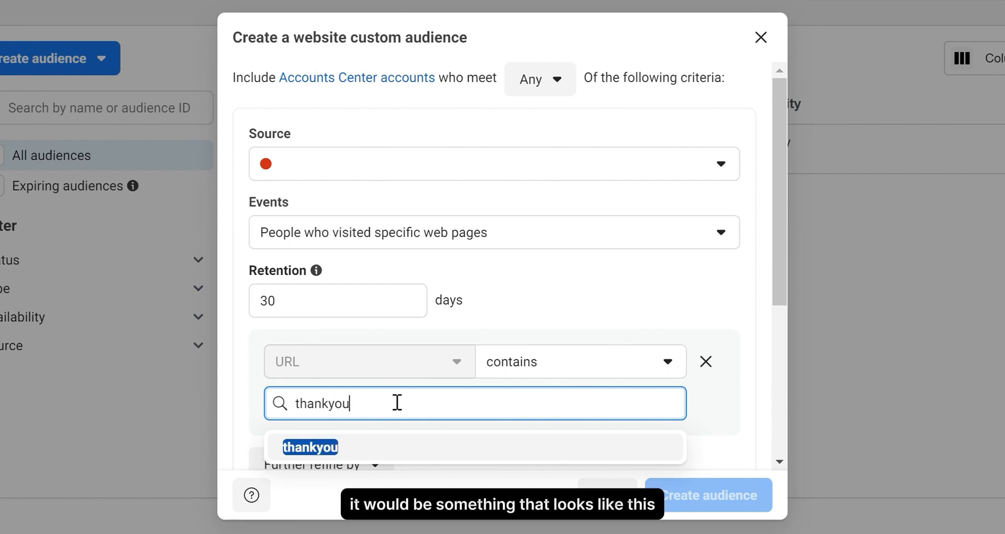
pyautogui.press('Return')
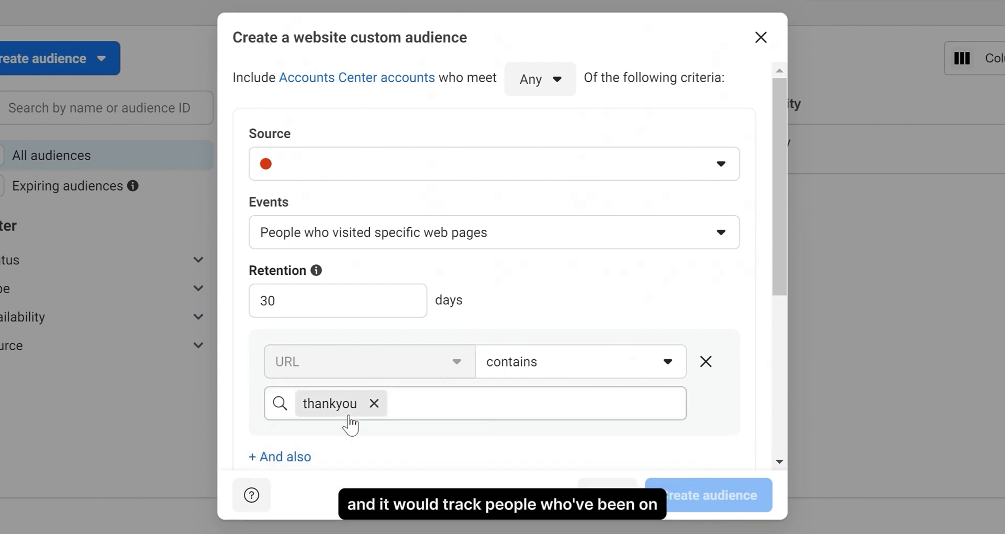
pyautogui.click(374, 403)
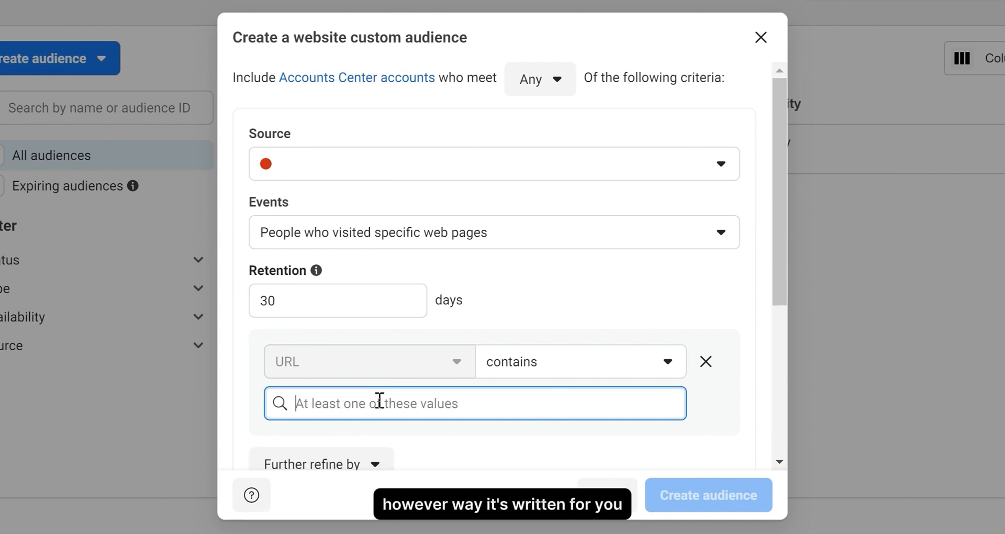
# Step: Add thank-you as the value the visited URL must contain
pyautogui.write('tu')
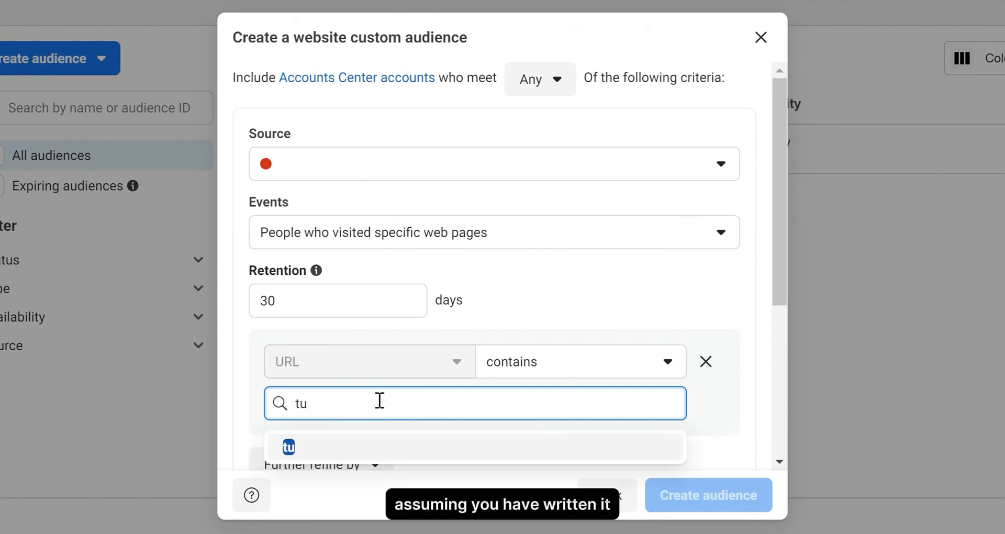
pyautogui.press('BackSpace')
pyautogui.write('hank')
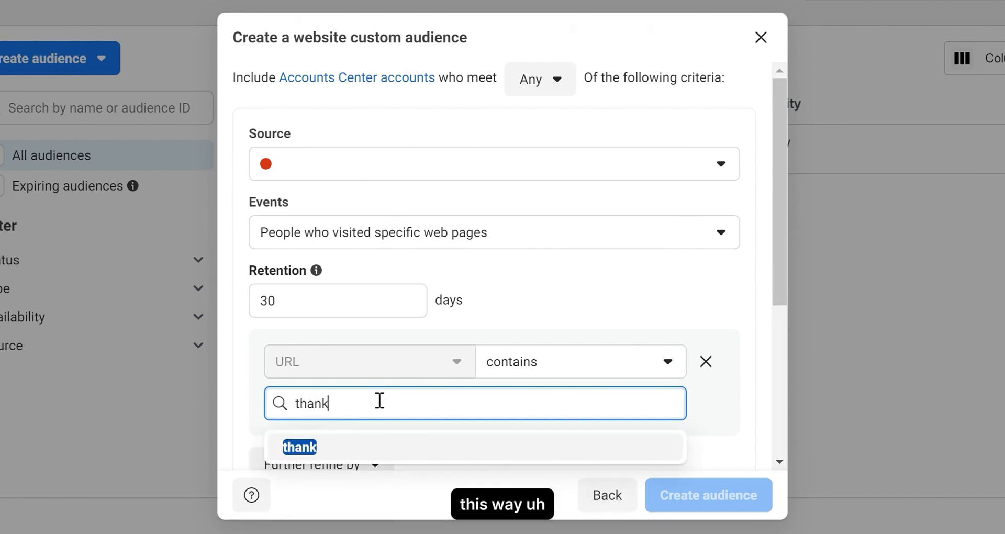
pyautogui.write('-you')
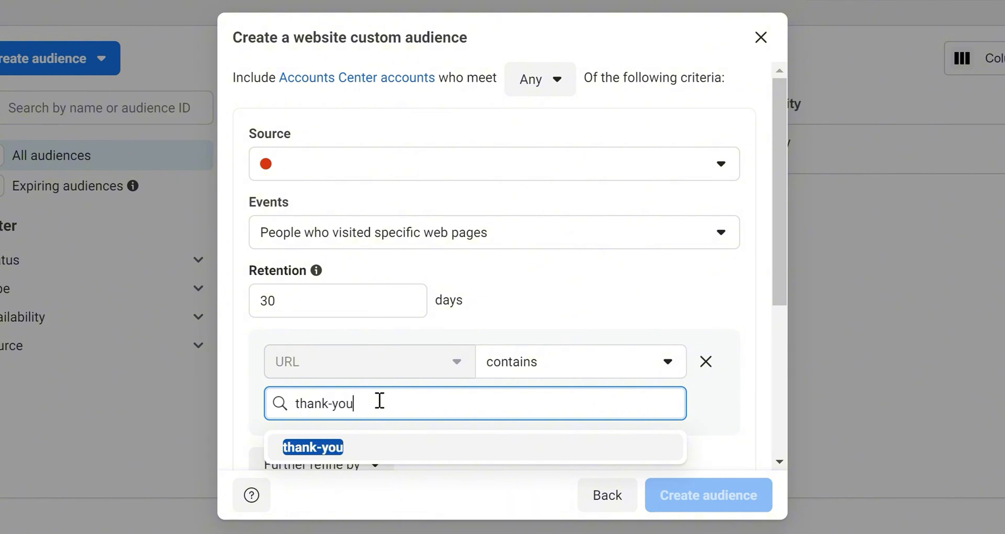
pyautogui.press('Return')
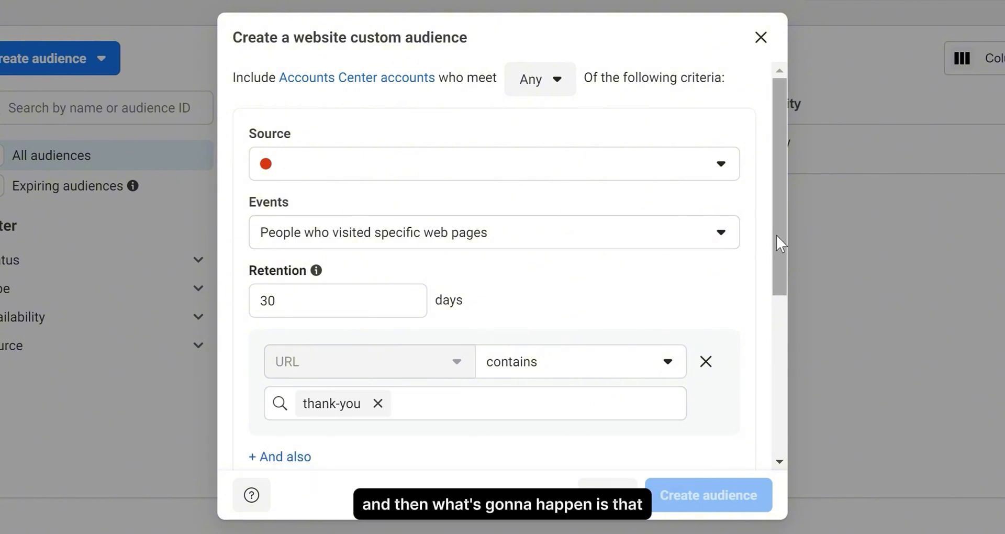
# Step: Start the website audience's name with the source prefix web-
pyautogui.moveTo(777, 239); pyautogui.dragTo(791, 374)
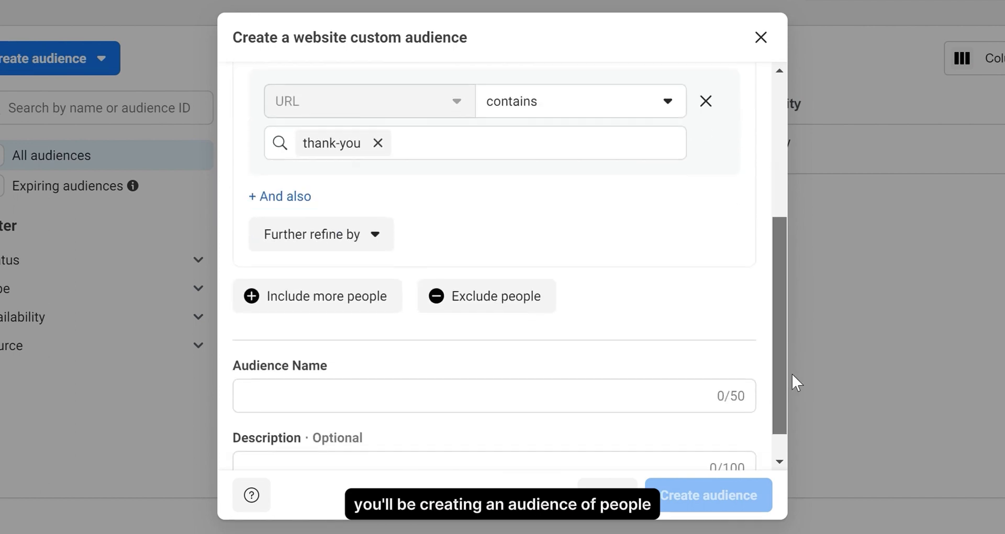
pyautogui.moveTo(783, 408); pyautogui.dragTo(742, 258)
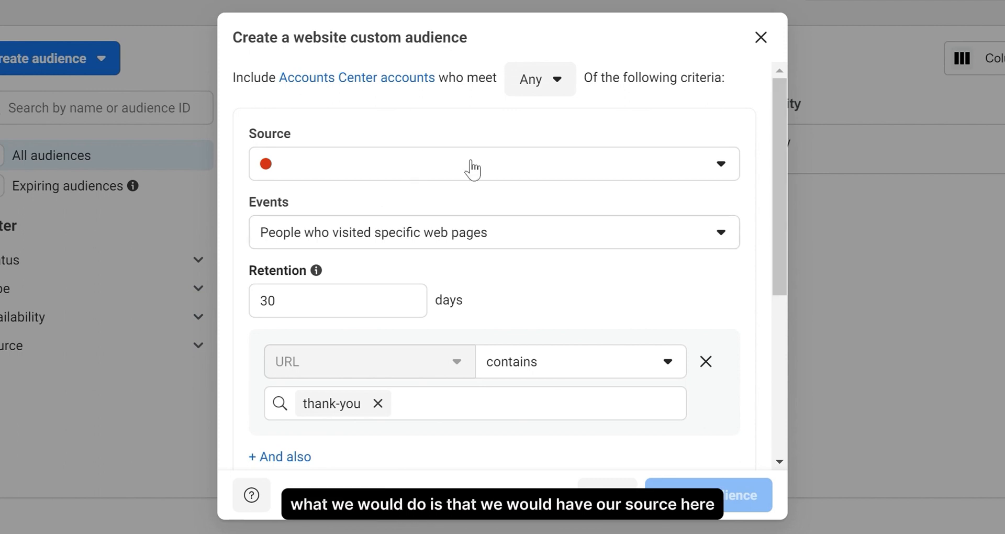
pyautogui.moveTo(784, 193); pyautogui.dragTo(812, 447)
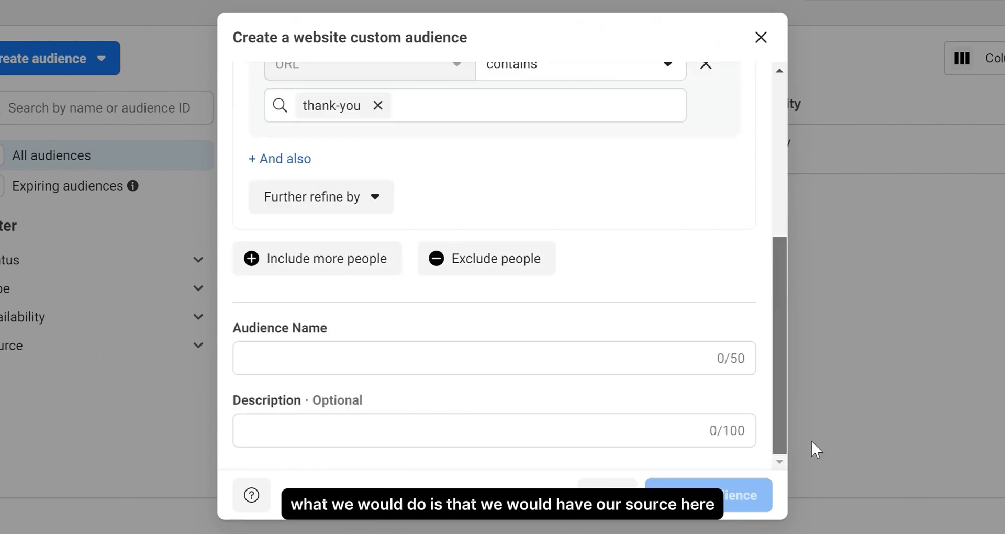
pyautogui.click(432, 364)
pyautogui.write('web-')
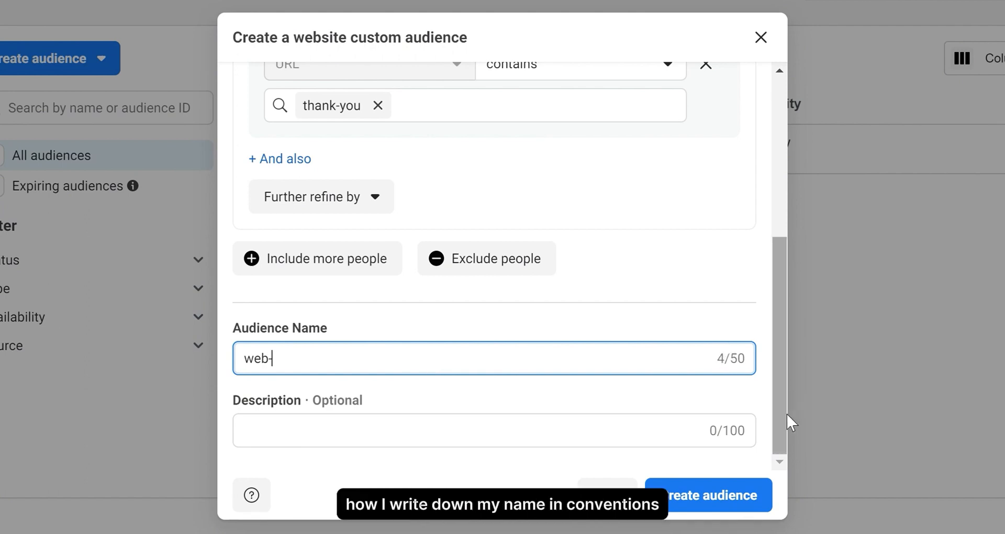
pyautogui.moveTo(787, 413); pyautogui.dragTo(789, 281)
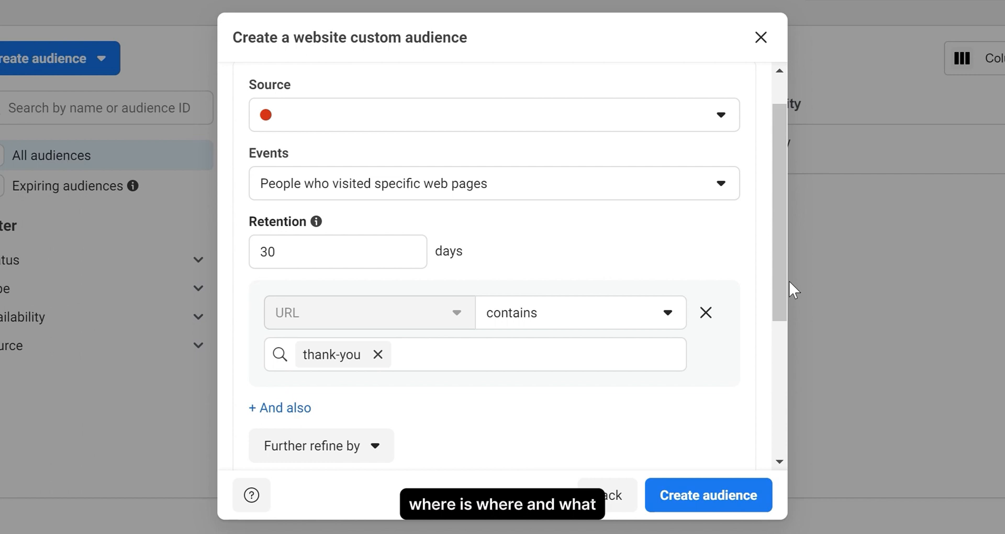
pyautogui.moveTo(789, 282); pyautogui.dragTo(763, 390)
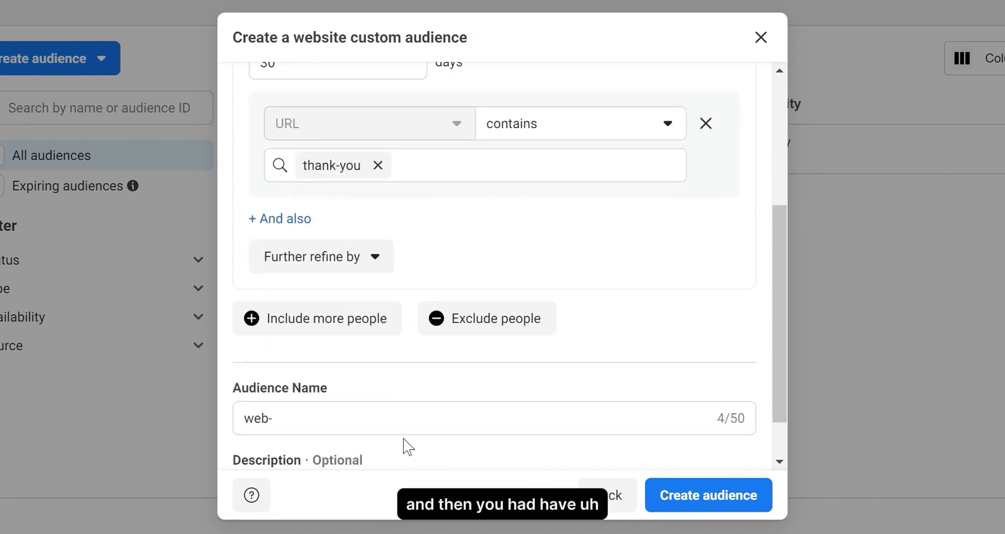
pyautogui.click(384, 422)
pyautogui.write('web-')
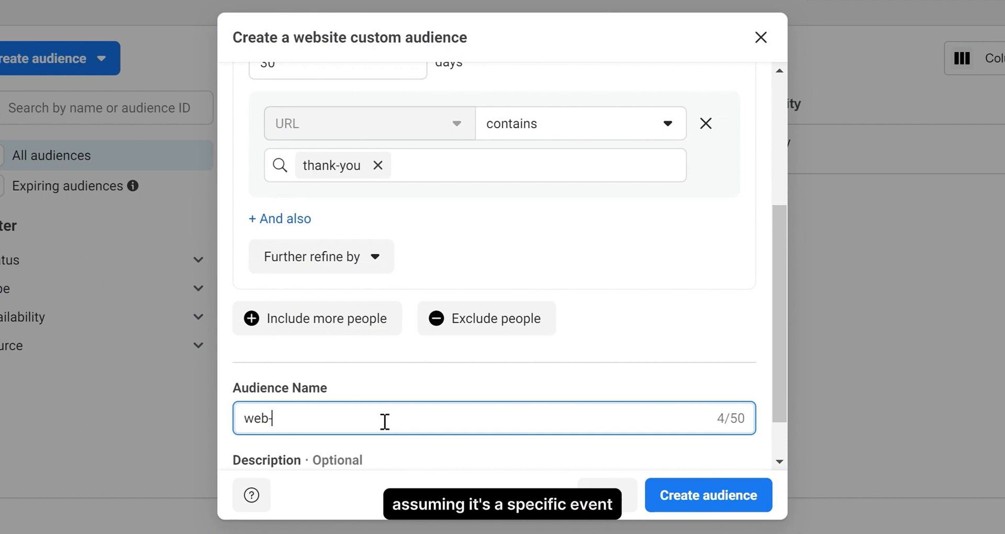
# Step: Complete the audience name with the page and retention period so it reads web-landingpage-30day
pyautogui.write('laandign')
pyautogui.press('BackSpace')
pyautogui.press('BackSpace')
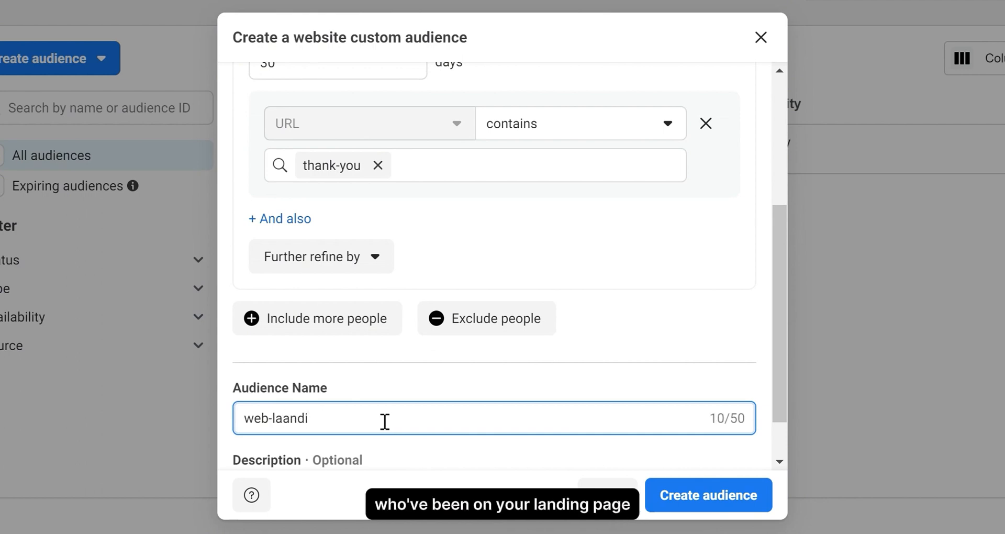
pyautogui.press('BackSpace')
pyautogui.press('BackSpace')
pyautogui.press('BackSpace')
pyautogui.write('ndign')
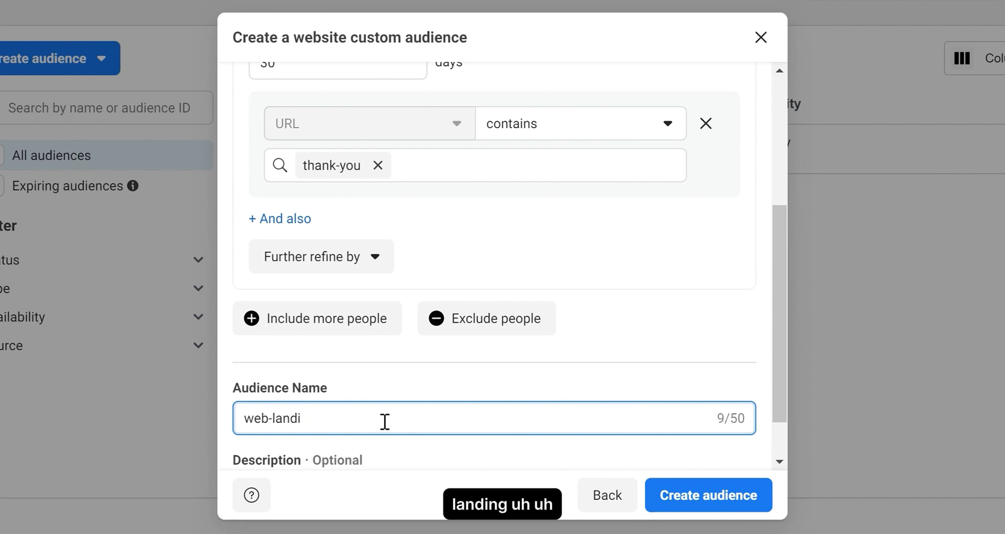
pyautogui.write('ngoae')
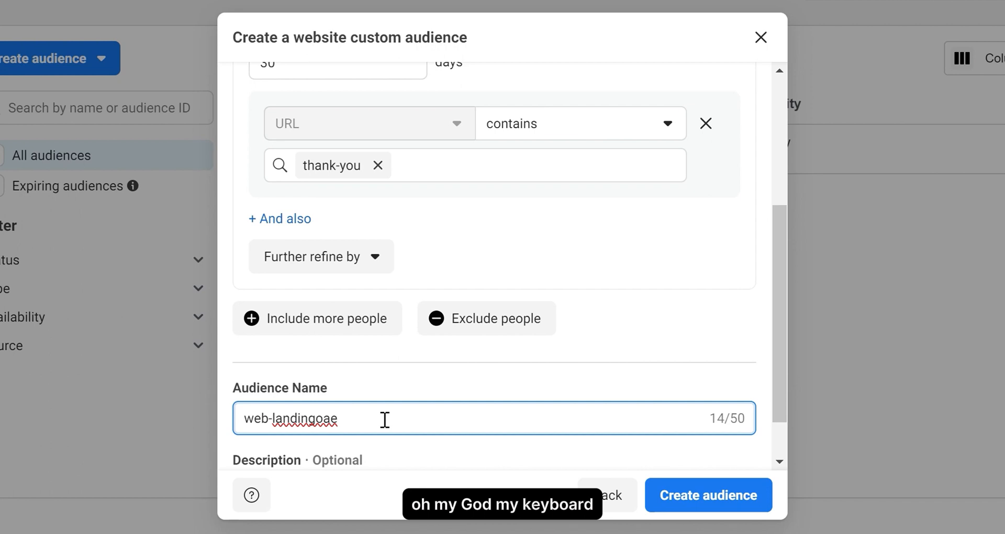
pyautogui.press('BackSpace')
pyautogui.press('BackSpace')
pyautogui.press('BackSpace')
pyautogui.write('page')
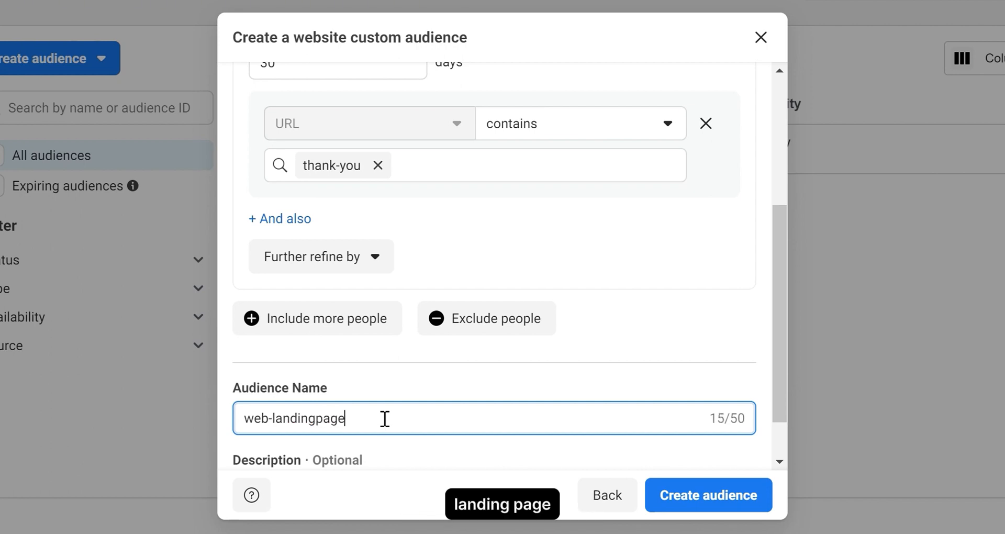
pyautogui.write('-')
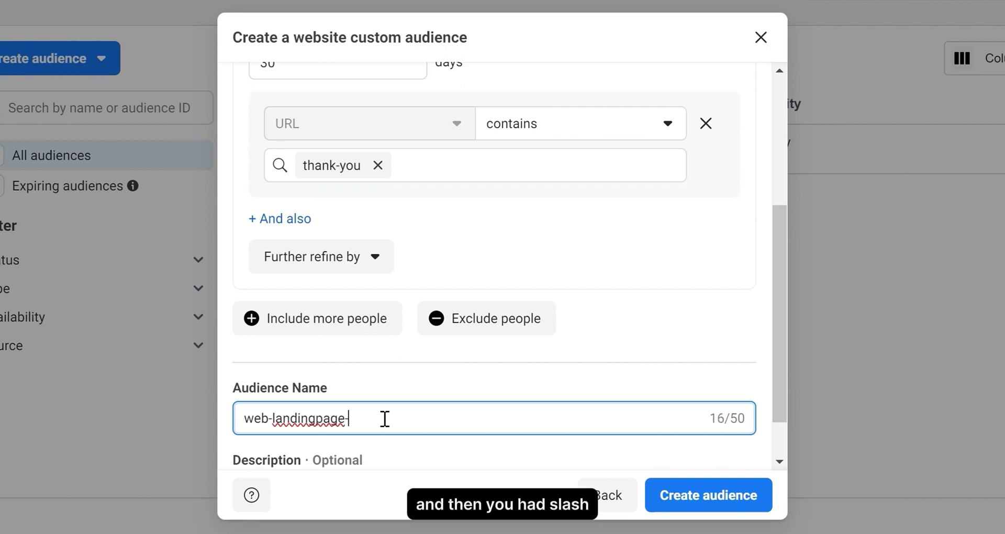
pyautogui.write('30day')
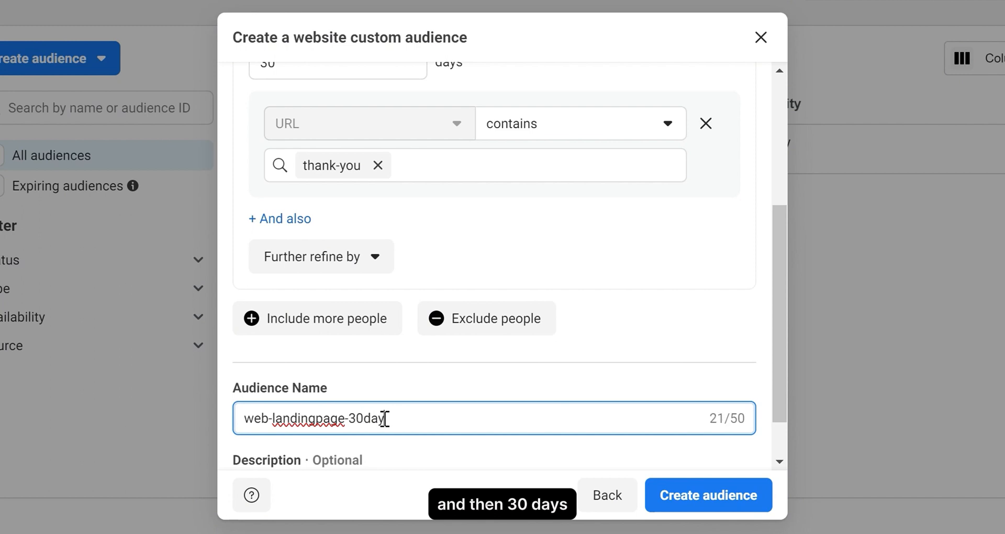
# Step: Try 180 and 90 days as the website audience's retention period
pyautogui.scroll(3, 764, 294)
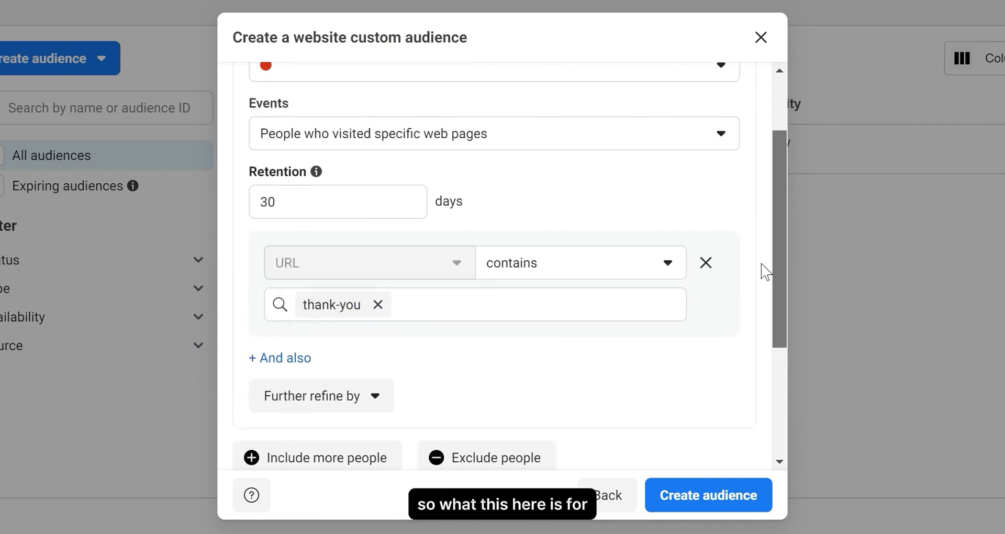
pyautogui.moveTo(280, 204); pyautogui.dragTo(246, 208)
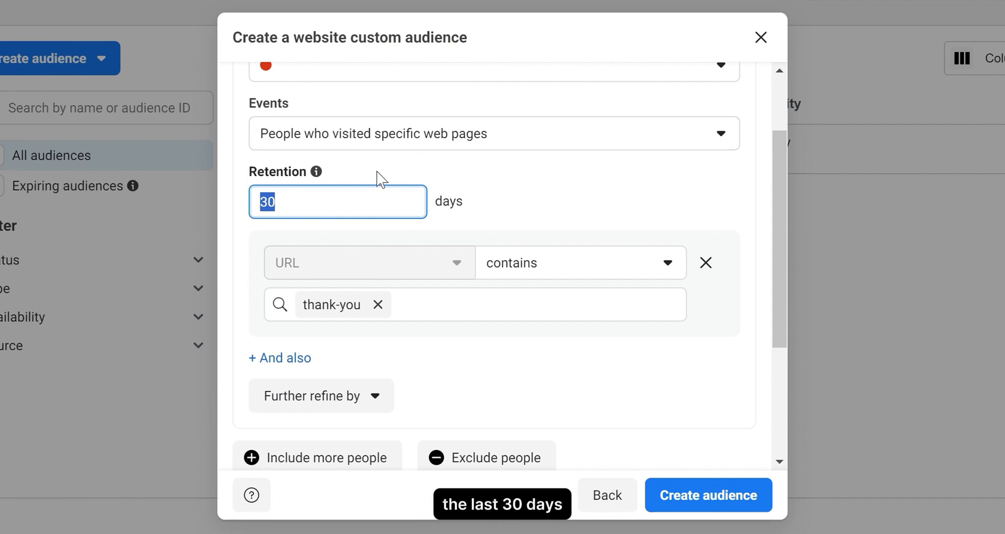
pyautogui.write('180')
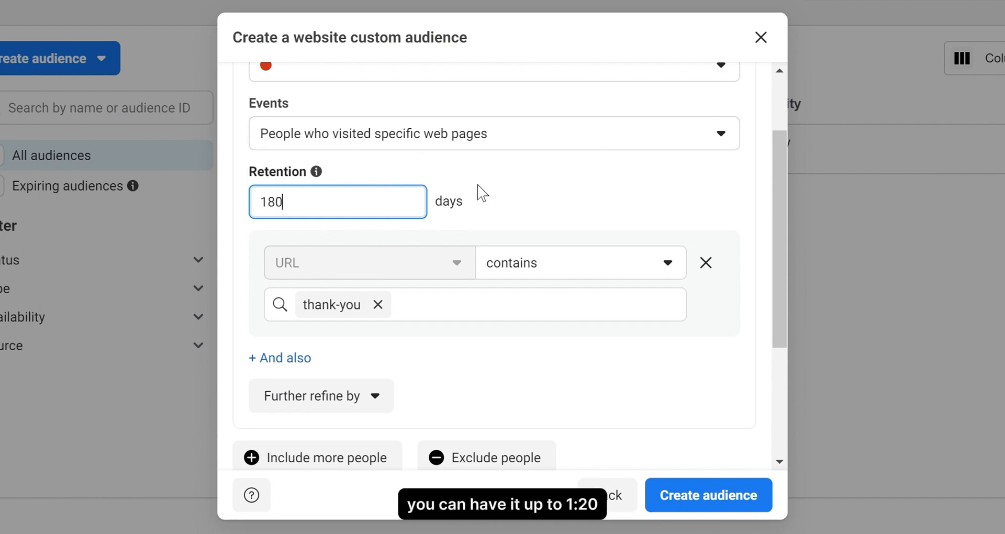
pyautogui.click(478, 190)
pyautogui.doubleClick(337, 199)
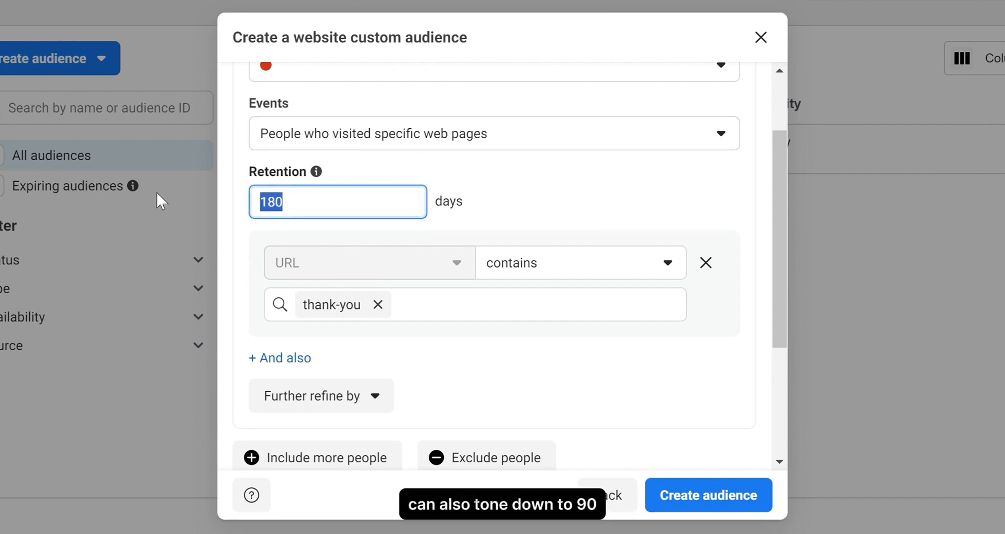
pyautogui.write('90')
pyautogui.click(681, 209)
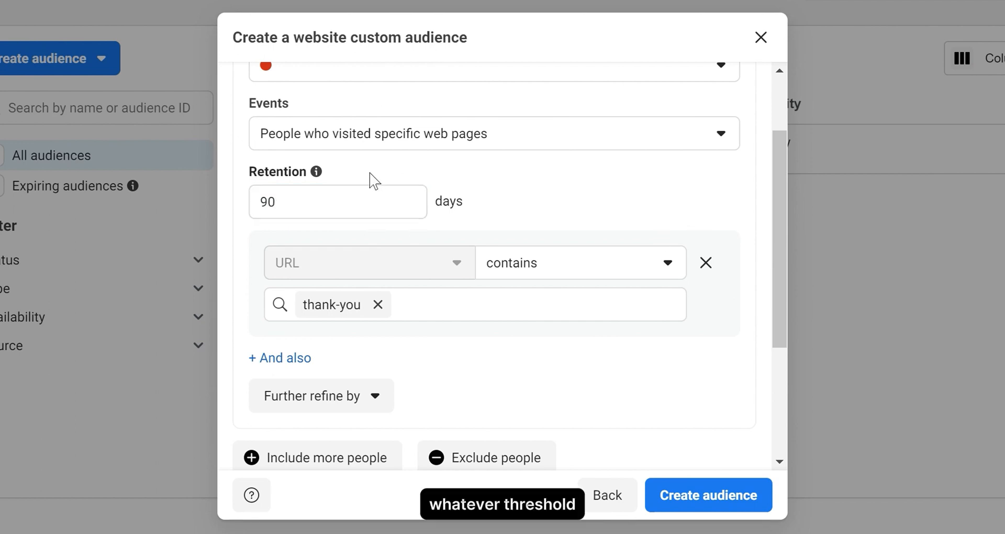
# Step: Try a retention of 360 days for the website audience, and set it to 180 days instead
pyautogui.moveTo(337, 203); pyautogui.dragTo(242, 212)
pyautogui.write('360')
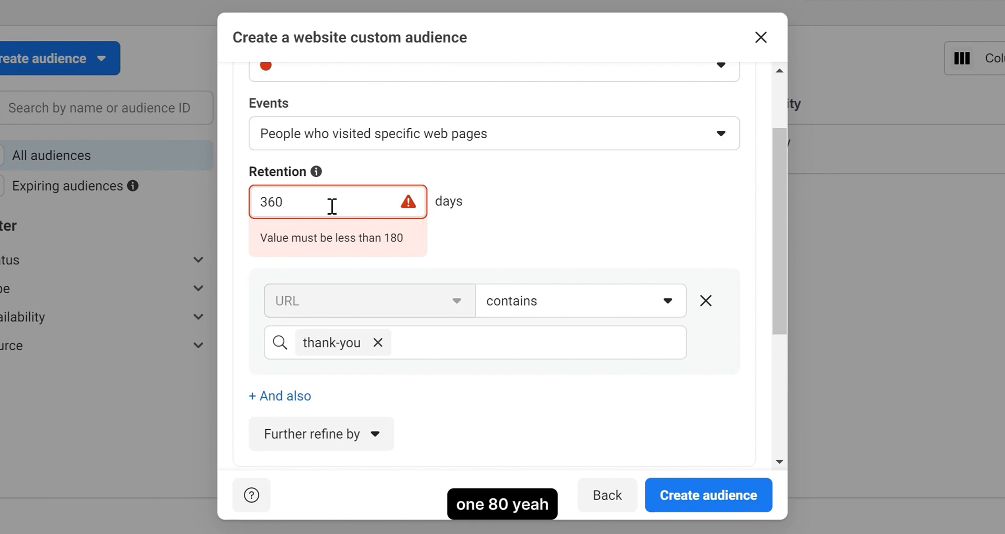
pyautogui.moveTo(331, 206); pyautogui.dragTo(183, 197)
pyautogui.write('180')
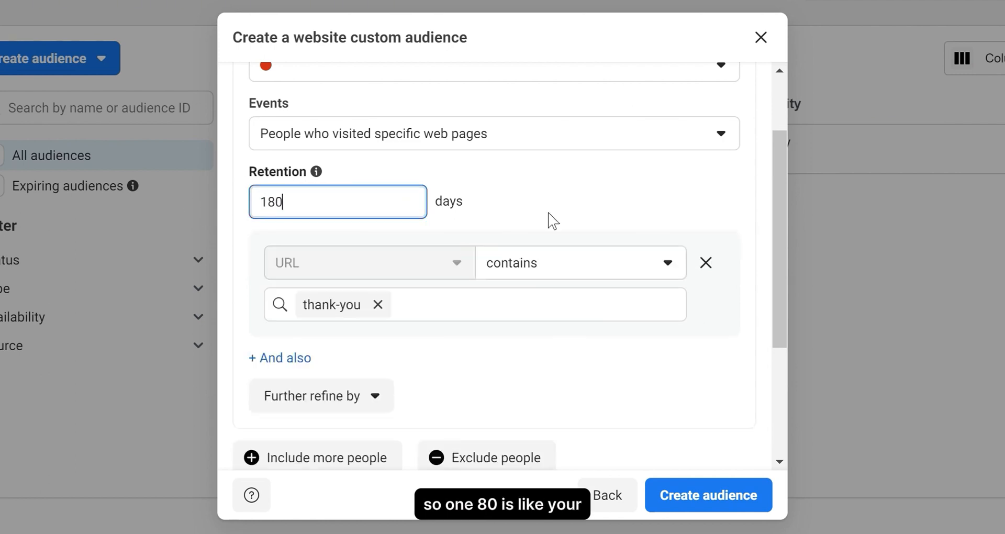
# Step: Set the website audience's retention to 30 days
pyautogui.click(569, 206)
pyautogui.scroll(-4, 569, 199)
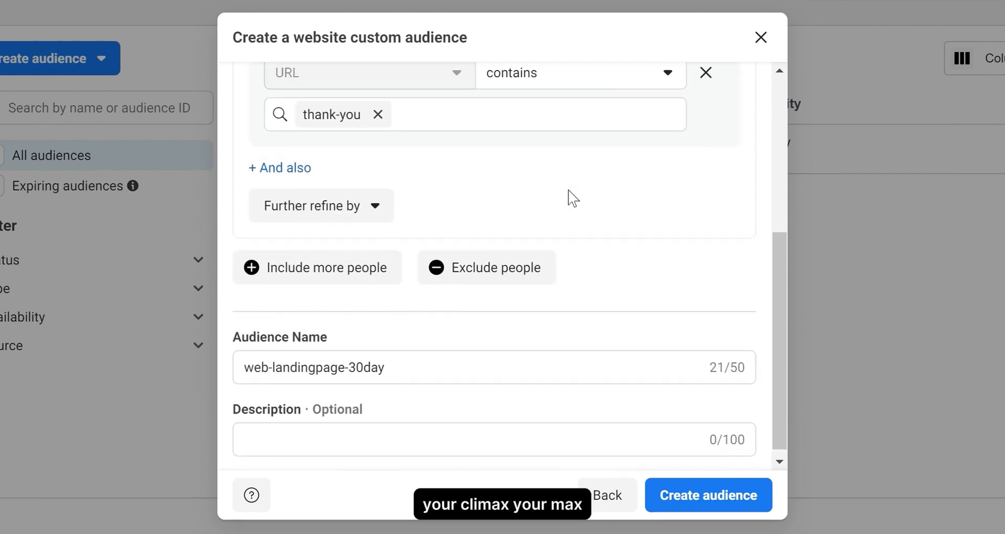
pyautogui.scroll(6, 305, 353)
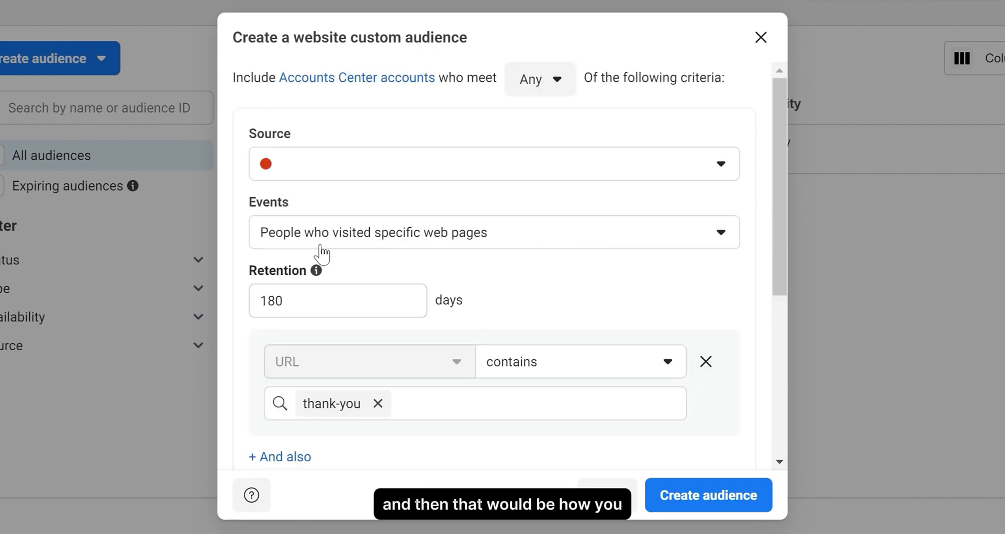
pyautogui.moveTo(291, 298); pyautogui.dragTo(162, 292)
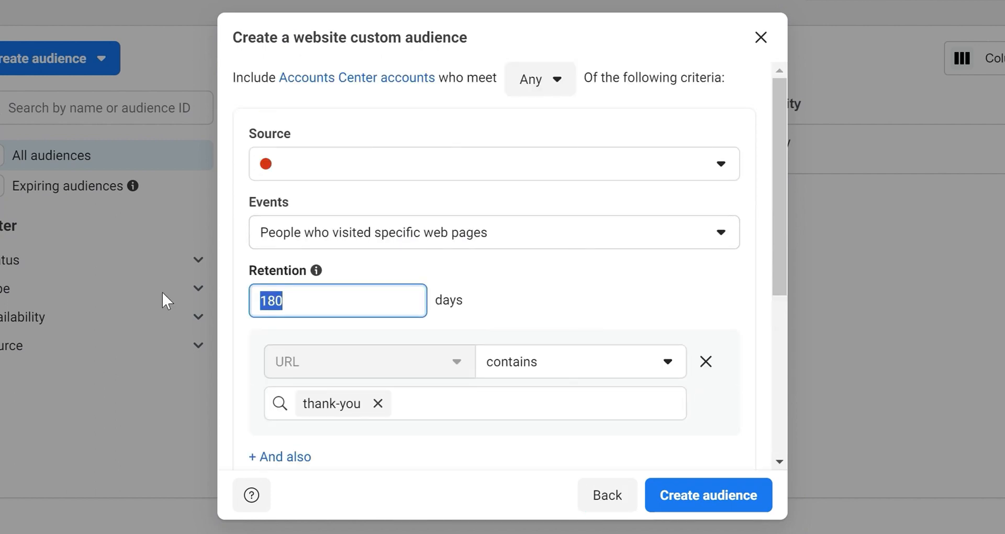
pyautogui.write('30')
pyautogui.scroll(-5, 621, 307)
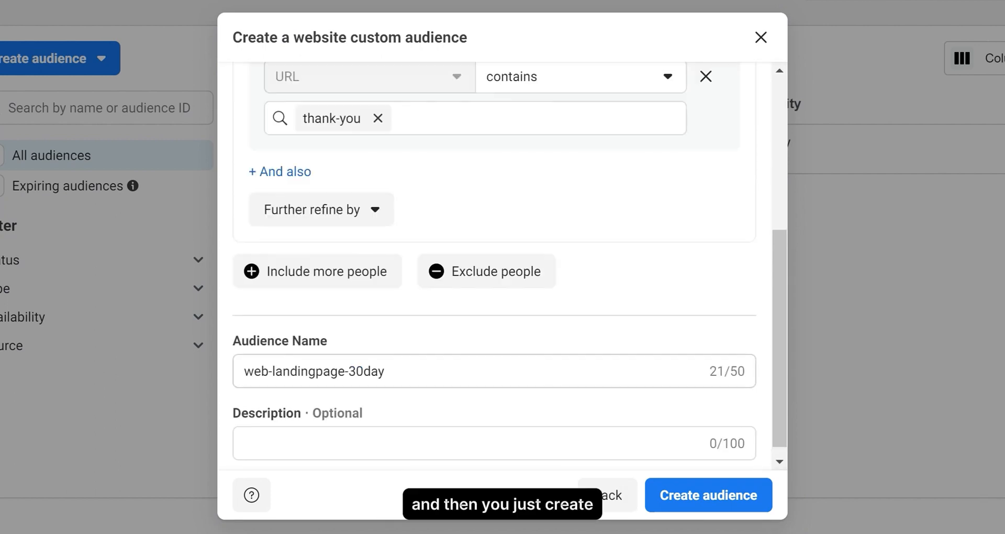
# Step: Create the website custom audience and close its creation dialog
pyautogui.click(723, 505)
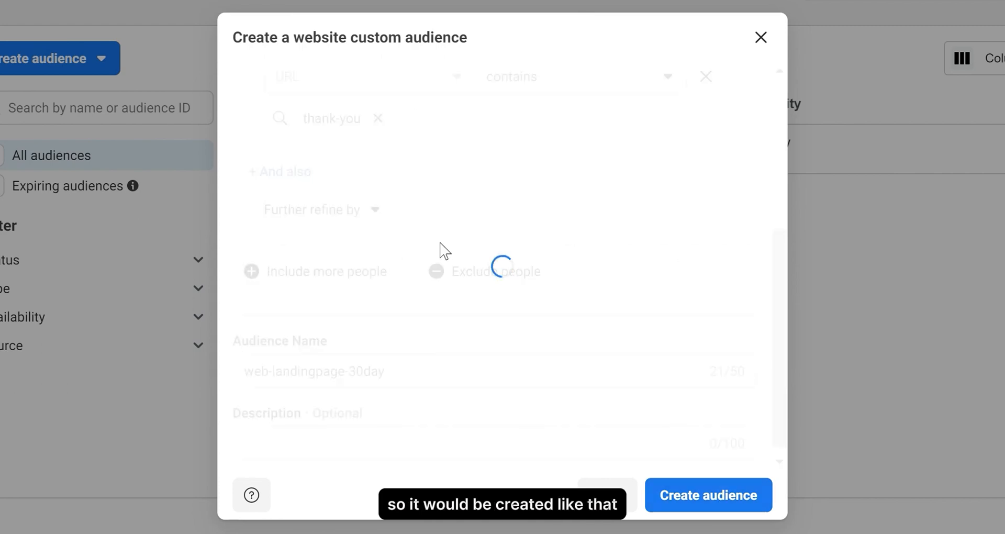
pyautogui.scroll(-3, 628, 399)
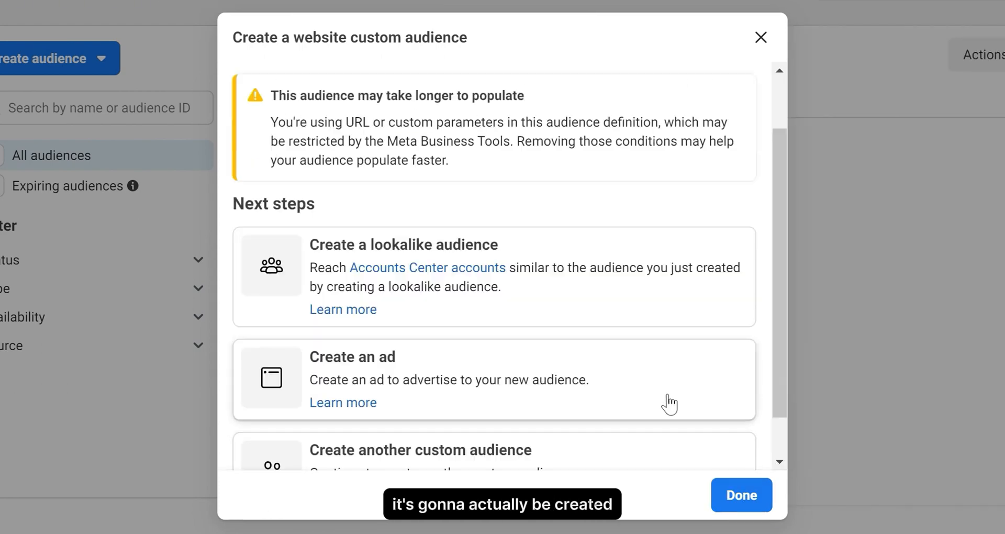
pyautogui.scroll(3, 575, 335)
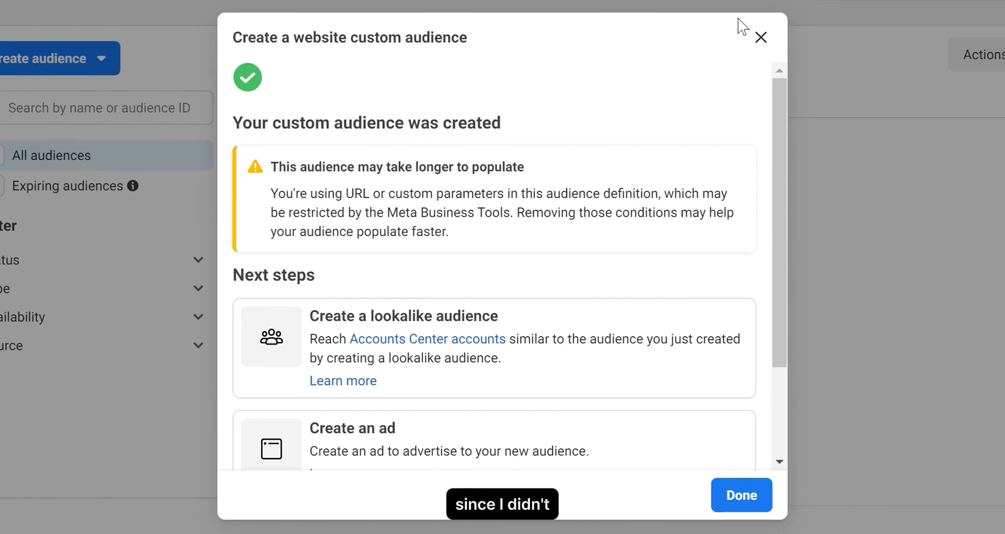
pyautogui.click(760, 37)
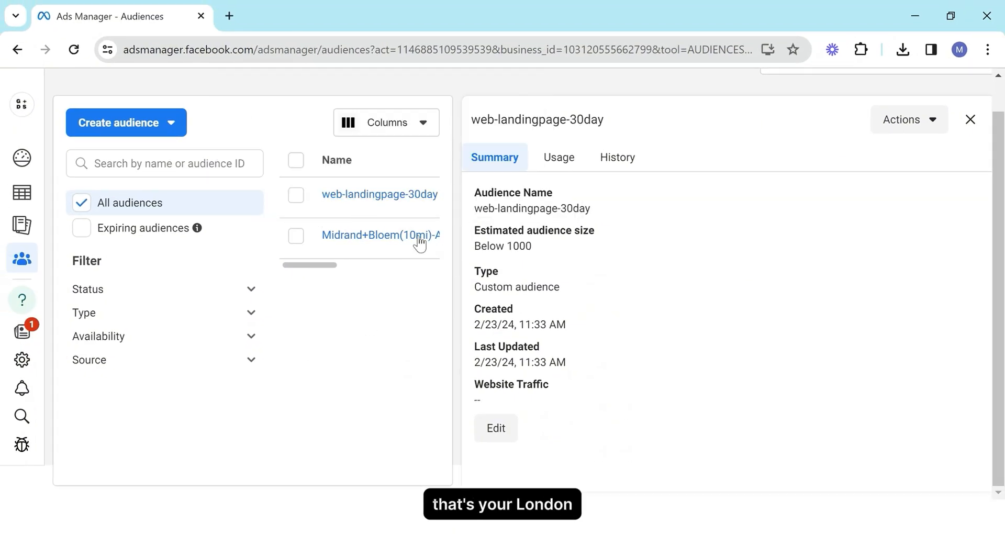
# Step: Start another custom audience with Customer list as its source and proceed to the list preparation
pyautogui.moveTo(419, 244)
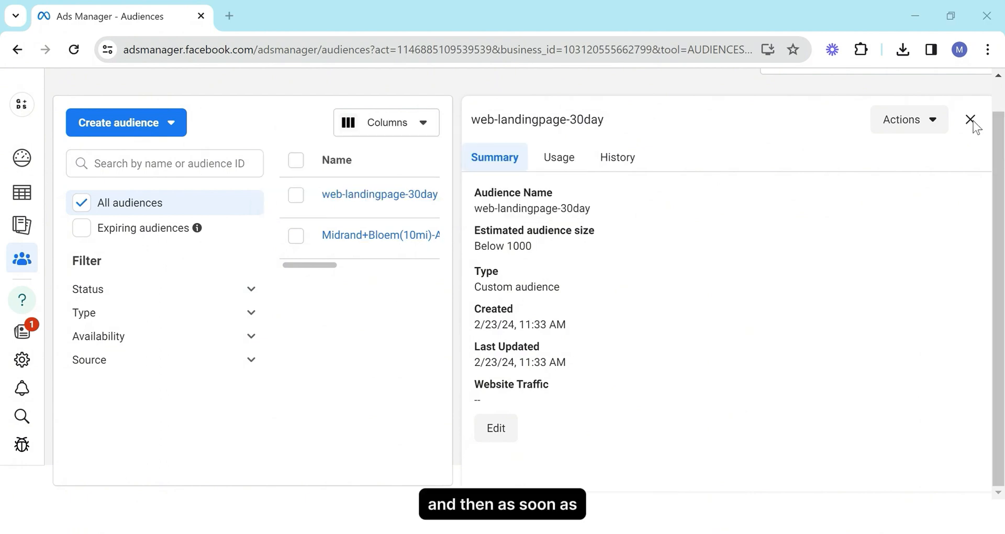
pyautogui.click(173, 128)
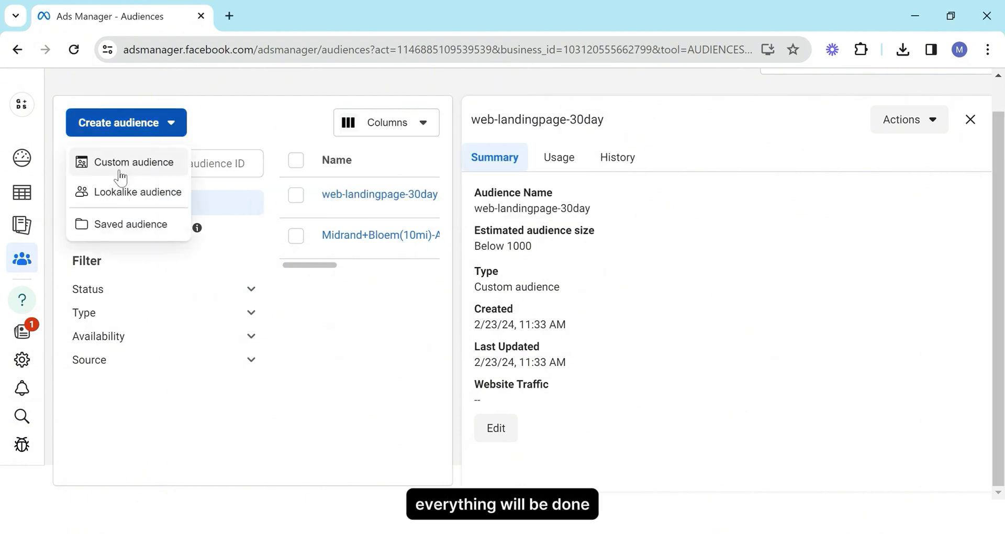
pyautogui.click(123, 164)
pyautogui.click(562, 201)
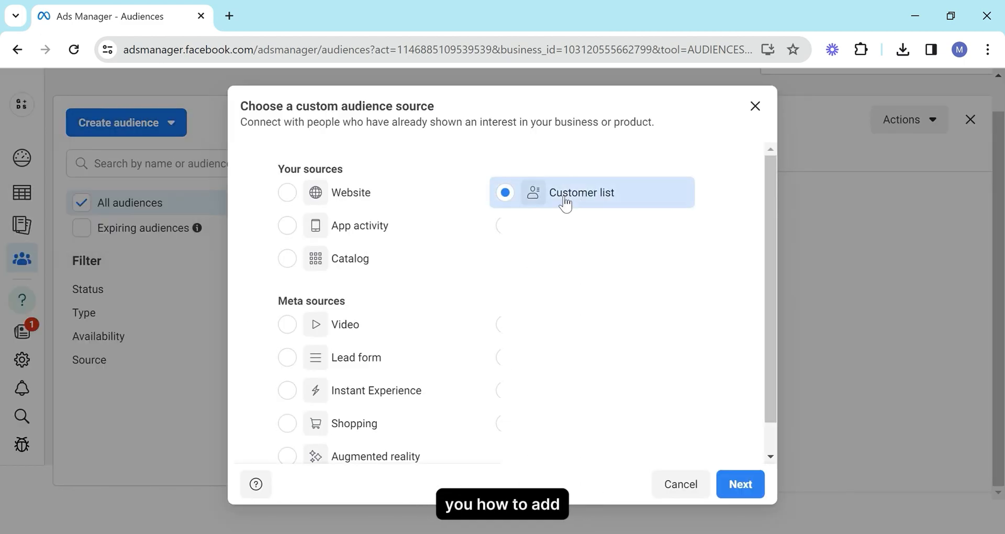
pyautogui.click(743, 482)
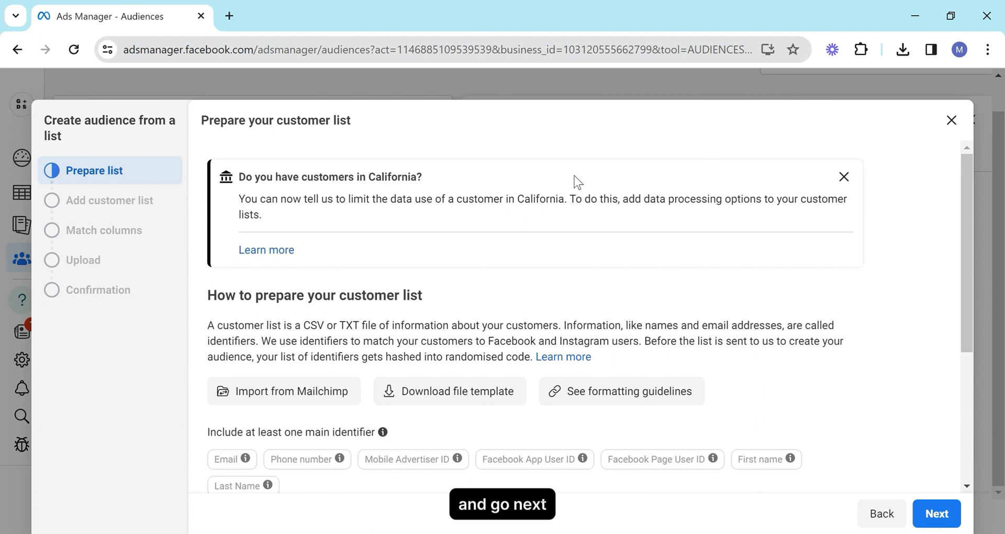
# Step: Examine the customer list preparation guidelines, covering main identifiers, additional identifiers, customer value and data processing options
pyautogui.scroll(-2, 484, 225)
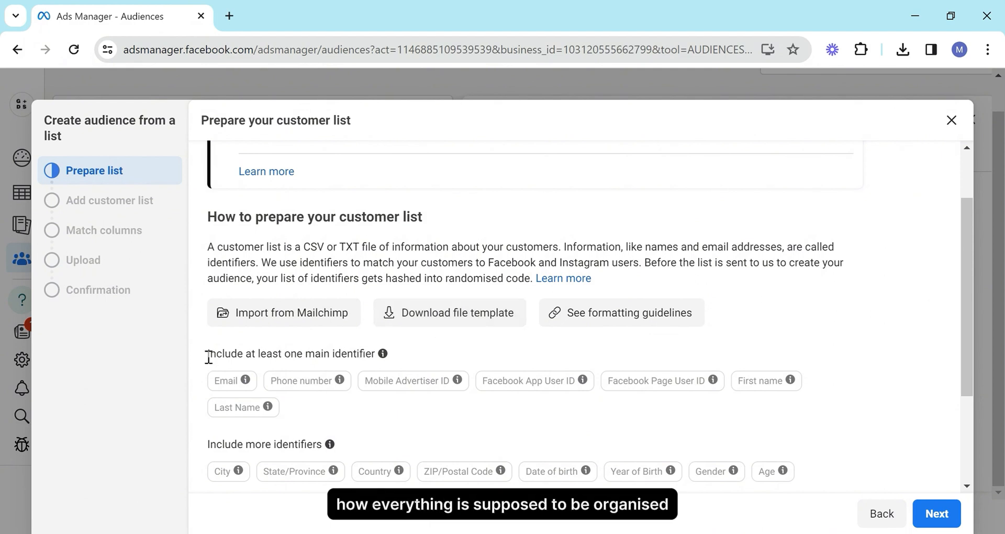
pyautogui.moveTo(256, 356); pyautogui.dragTo(302, 369)
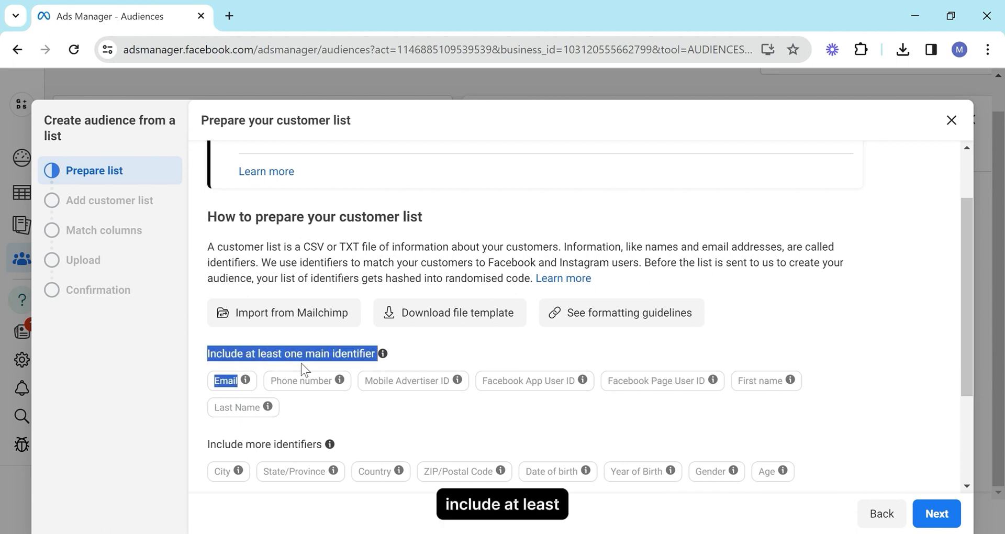
pyautogui.moveTo(374, 358); pyautogui.dragTo(376, 361)
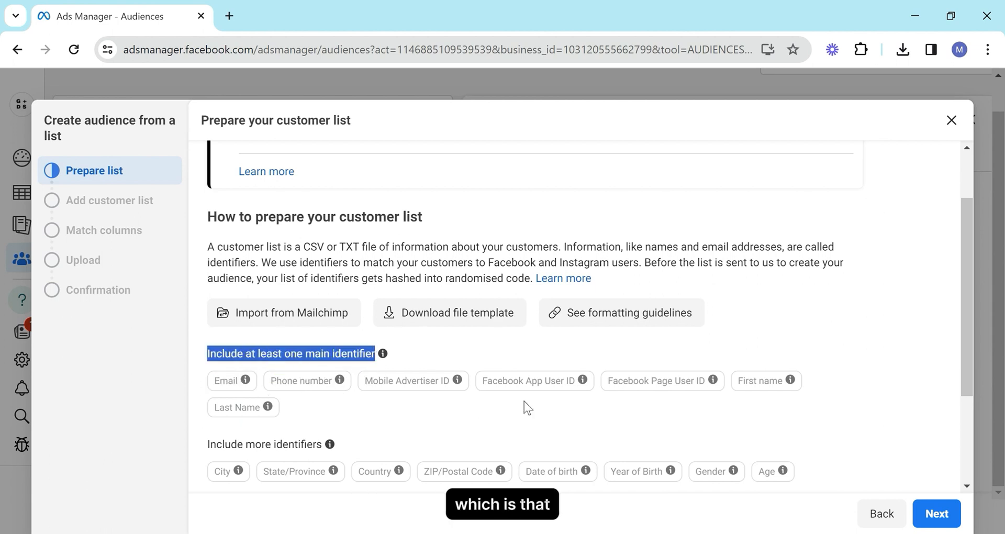
pyautogui.scroll(-2, 445, 392)
pyautogui.moveTo(206, 366); pyautogui.dragTo(312, 367)
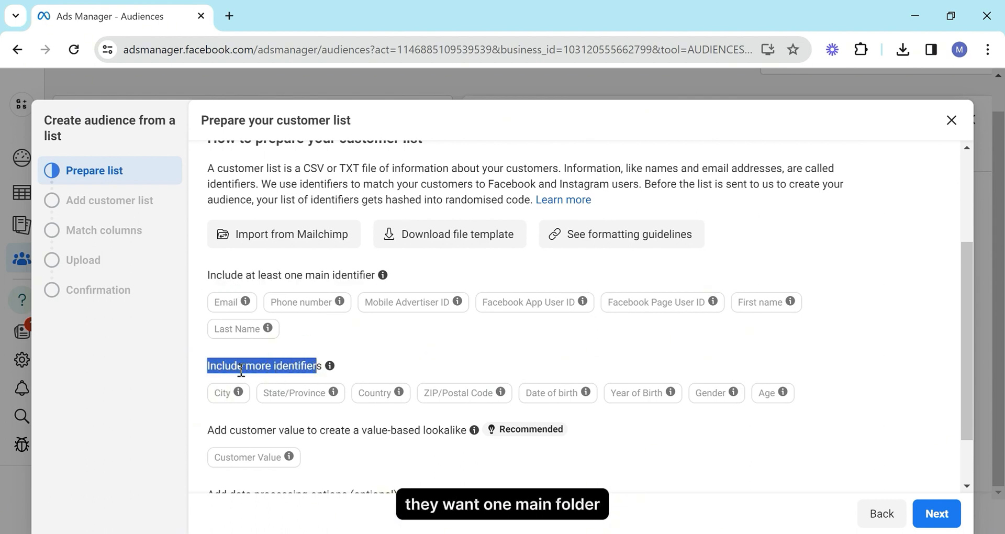
pyautogui.scroll(-1, 273, 397)
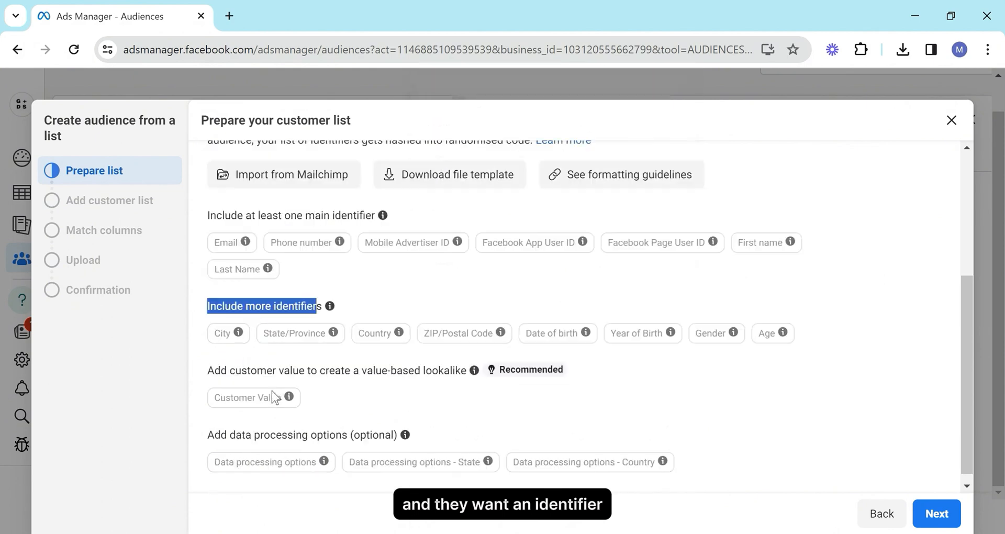
pyautogui.moveTo(209, 359); pyautogui.dragTo(471, 373)
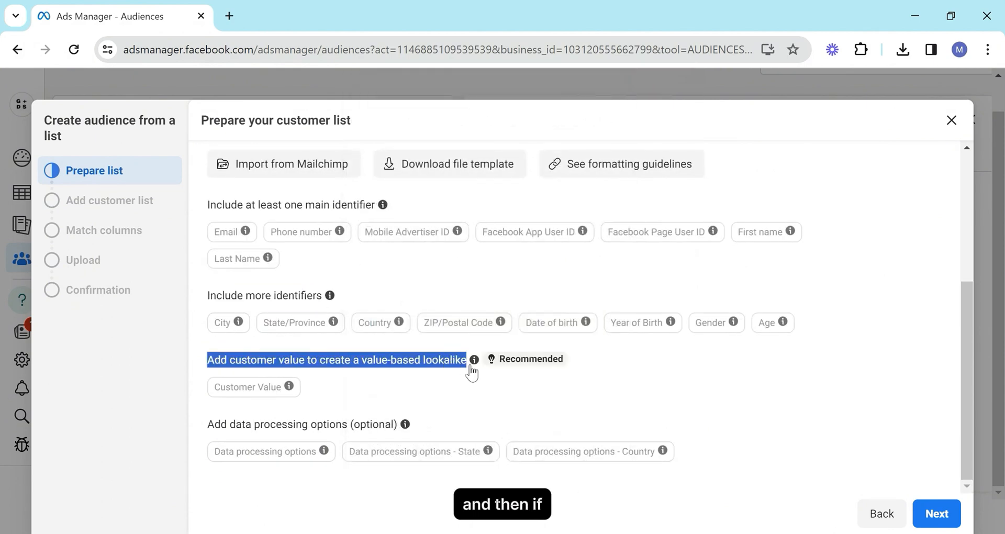
pyautogui.moveTo(471, 372)
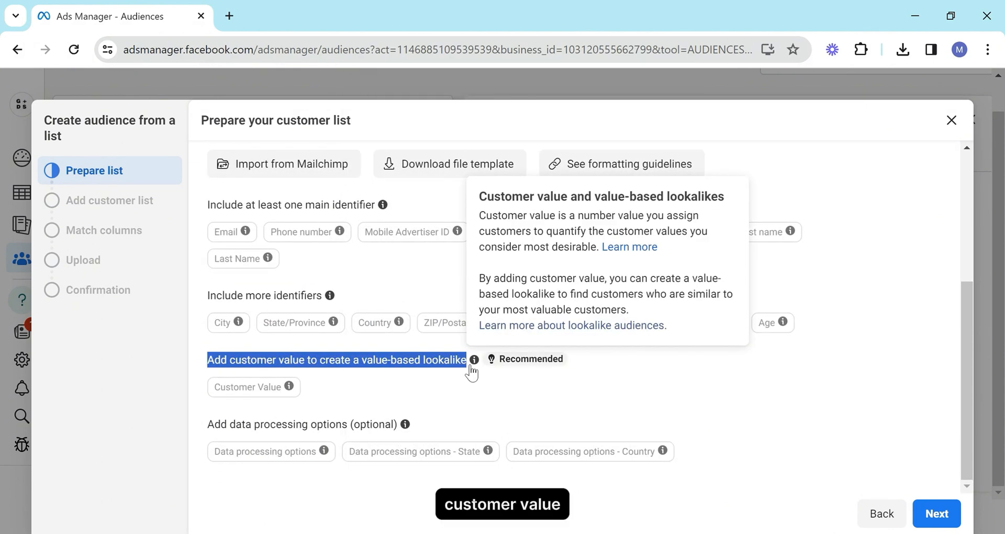
pyautogui.click(556, 387)
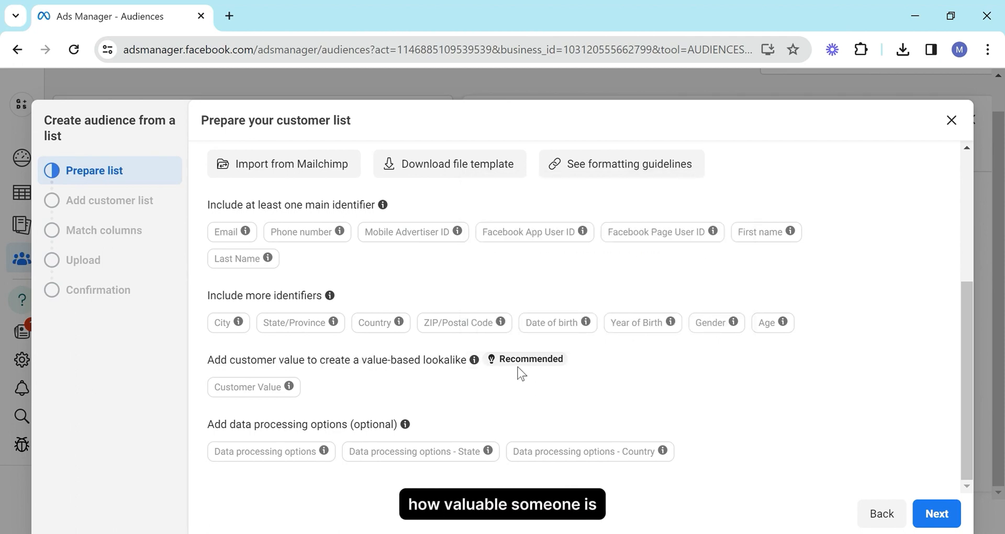
pyautogui.scroll(4, 341, 338)
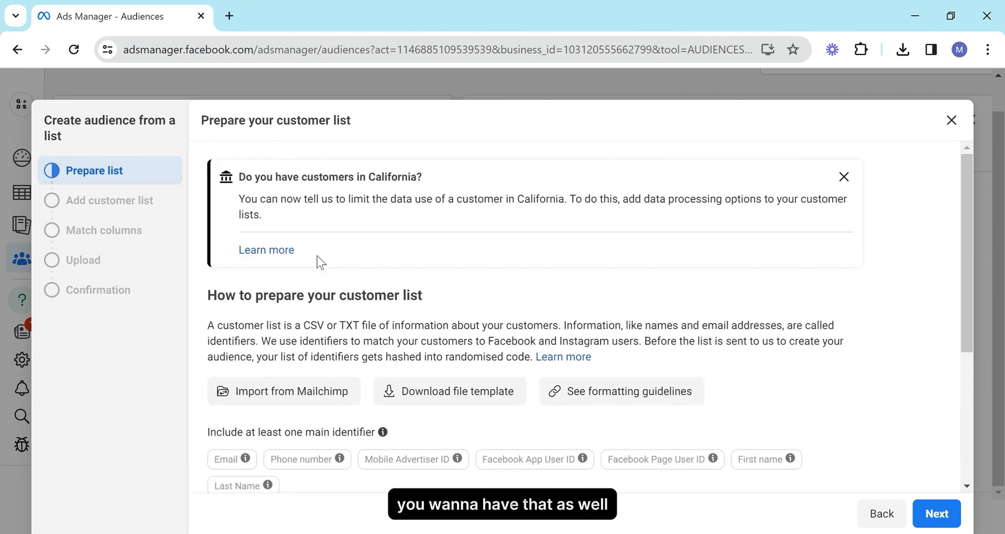
pyautogui.scroll(-4, 323, 237)
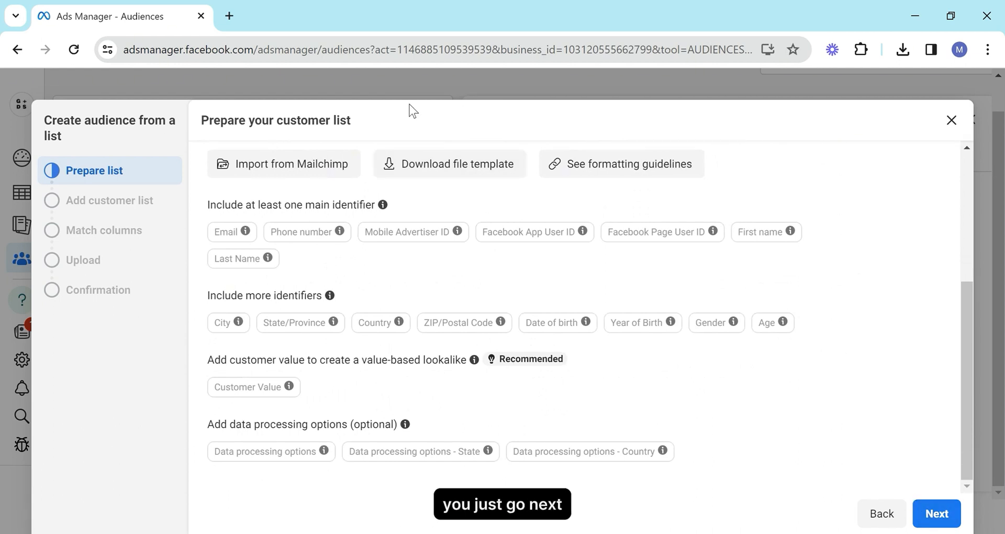
# Step: Proceed to adding the customer list and upload example_value_based_audience_file from the Downloads folder
pyautogui.click(920, 517)
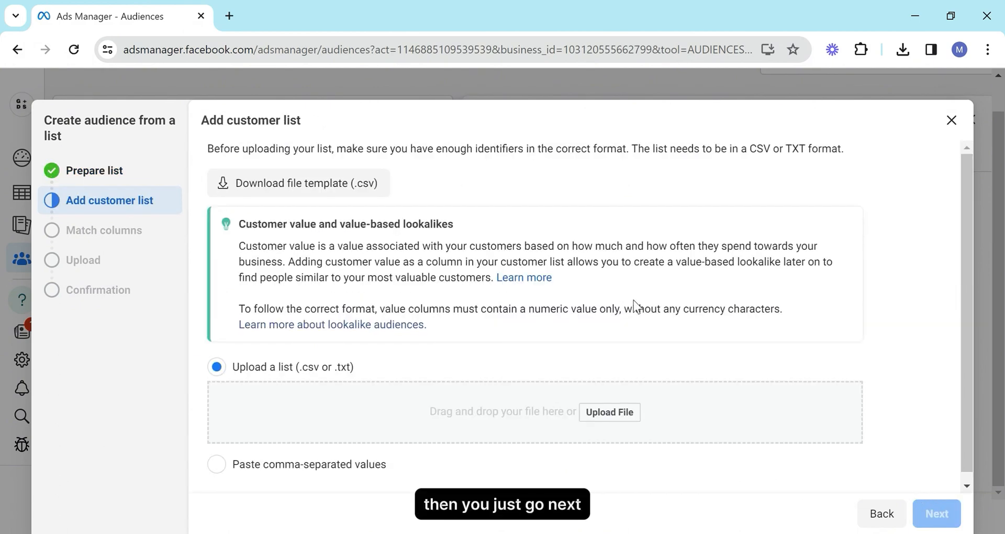
pyautogui.scroll(-1, 324, 233)
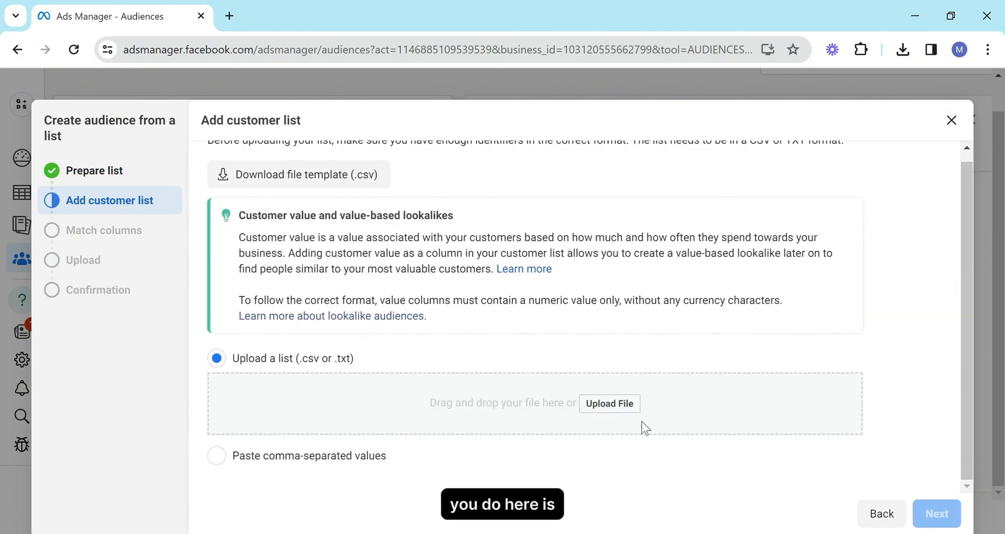
pyautogui.click(620, 408)
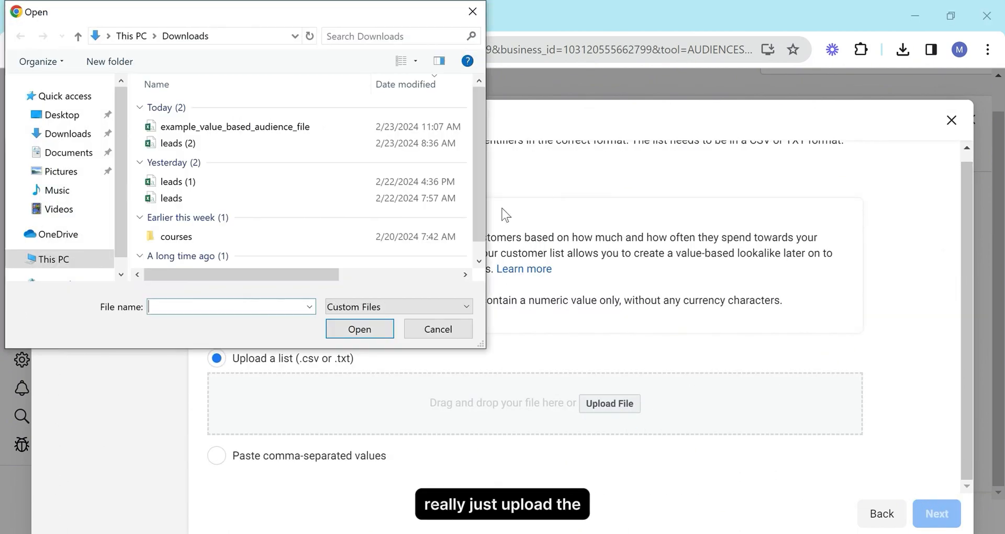
pyautogui.click(362, 130)
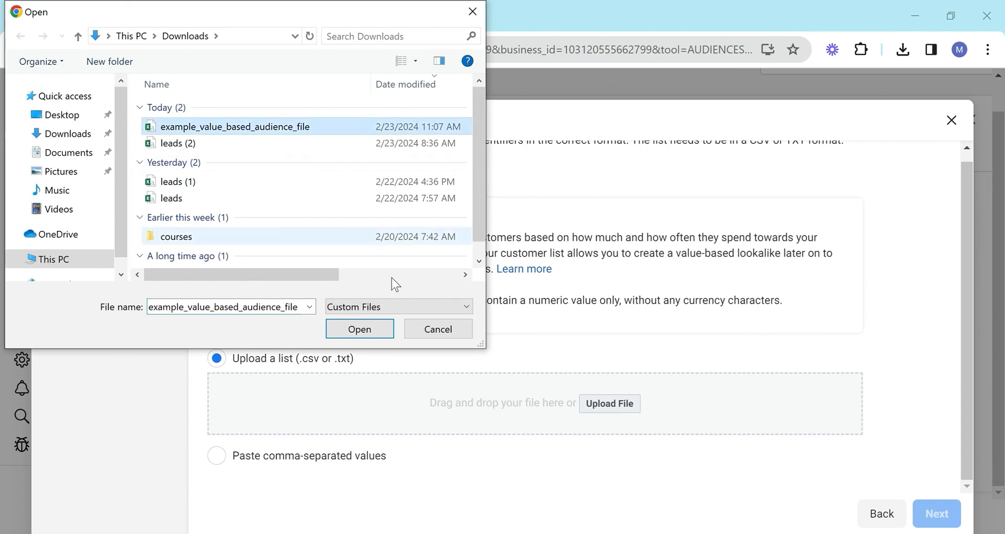
pyautogui.click(360, 329)
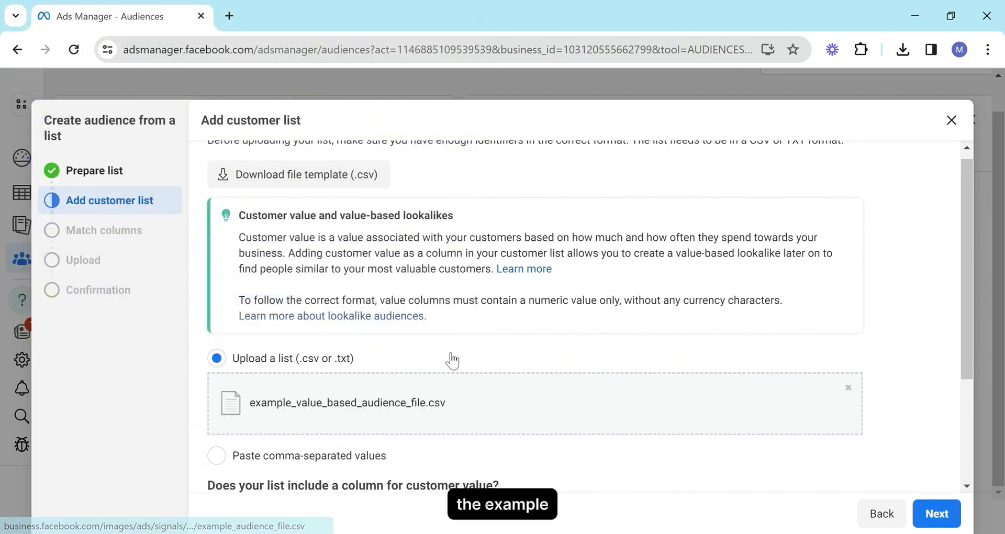
# Step: Name the customer list audience Fb example template
pyautogui.scroll(-3, 452, 360)
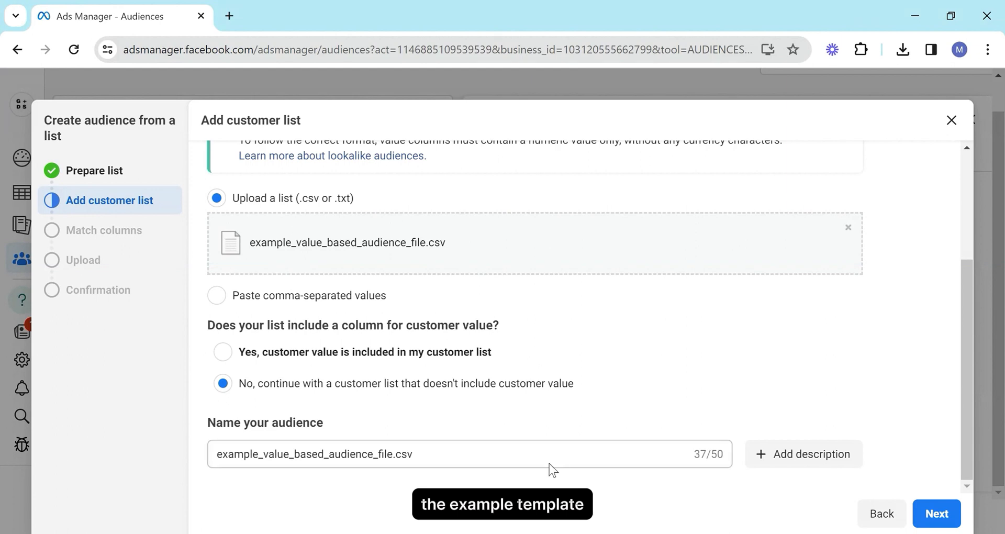
pyautogui.moveTo(551, 468); pyautogui.dragTo(276, 476)
pyautogui.moveTo(423, 455); pyautogui.dragTo(124, 465)
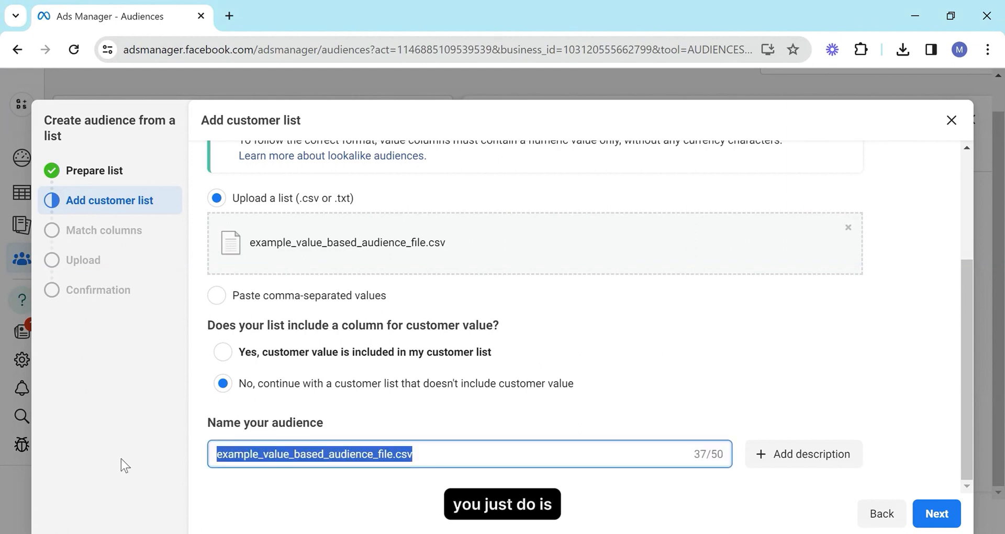
pyautogui.write('F')
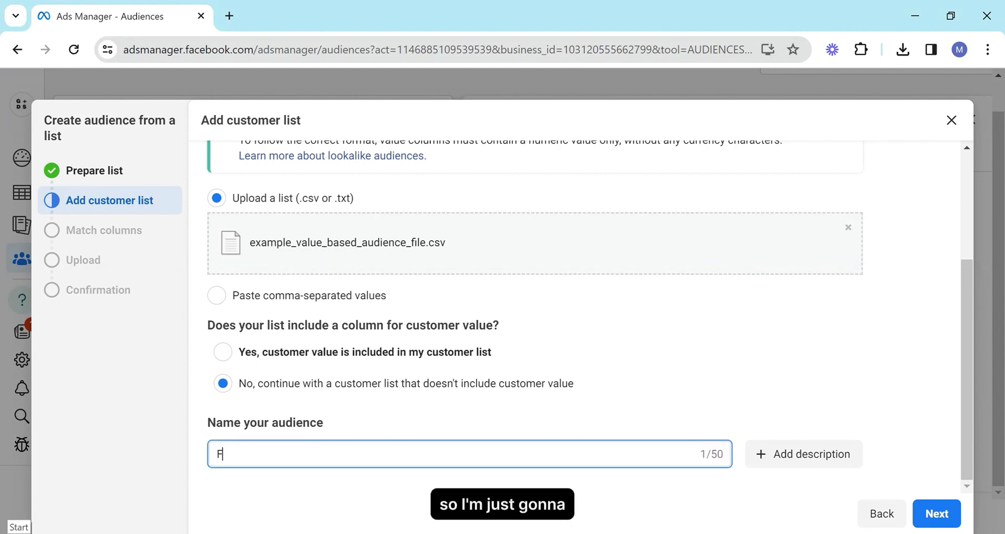
pyautogui.write('b ex')
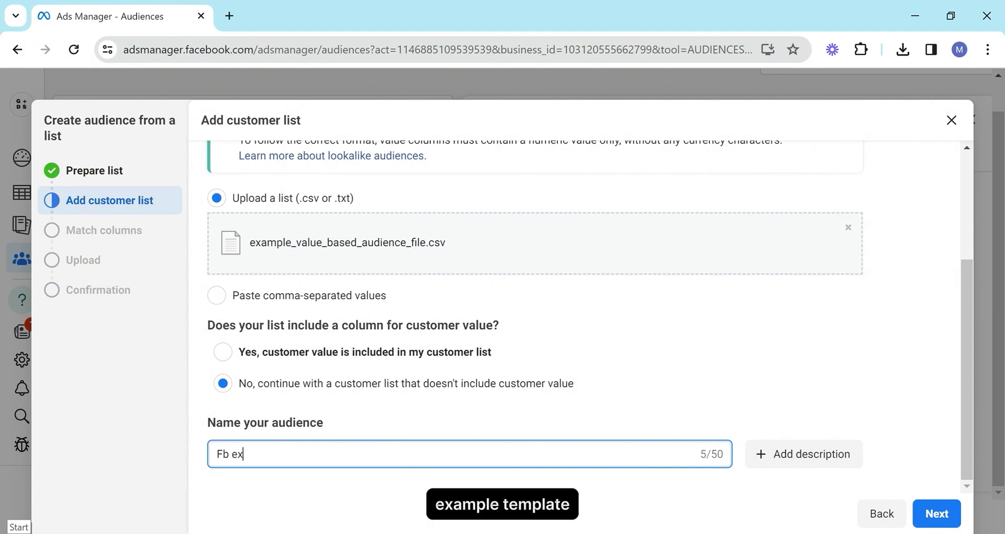
pyautogui.write('amole template')
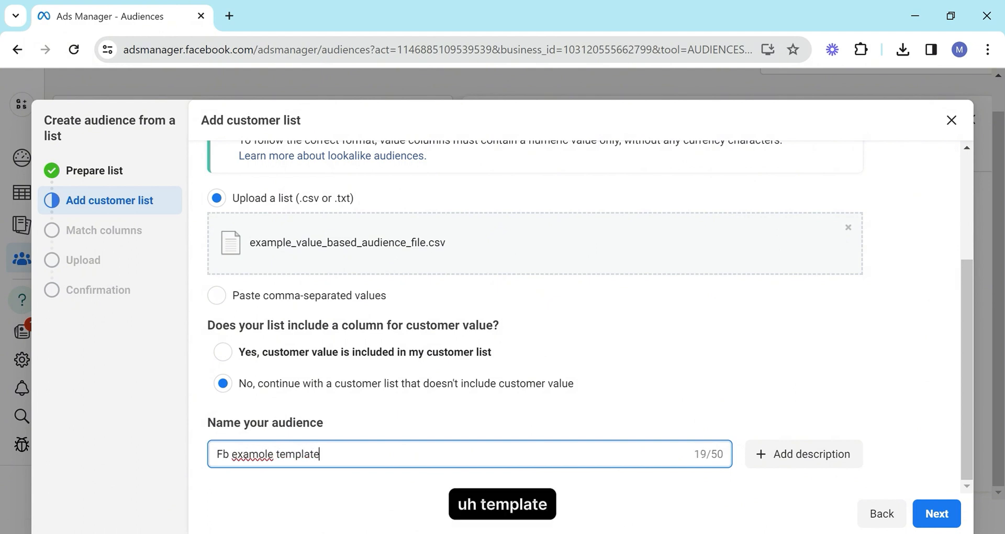
pyautogui.press('Left')
pyautogui.press('Left')
pyautogui.press('Left')
pyautogui.press('Left')
pyautogui.press('Left')
pyautogui.press('Left')
pyautogui.press('Left')
pyautogui.press('Left')
pyautogui.press('Left')
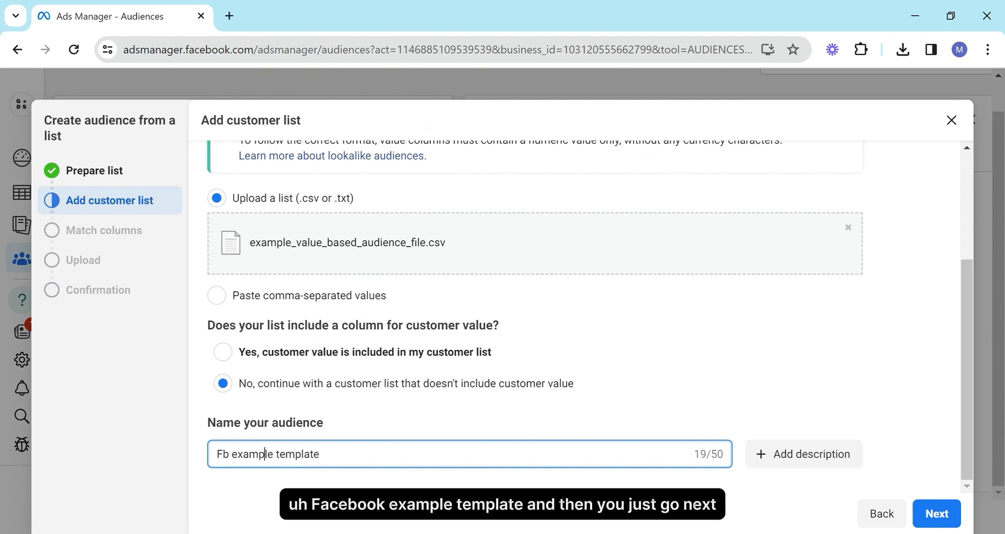
# Step: Proceed to column matching and examine the mapped customer list columns with their formatting guidelines
pyautogui.click(947, 510)
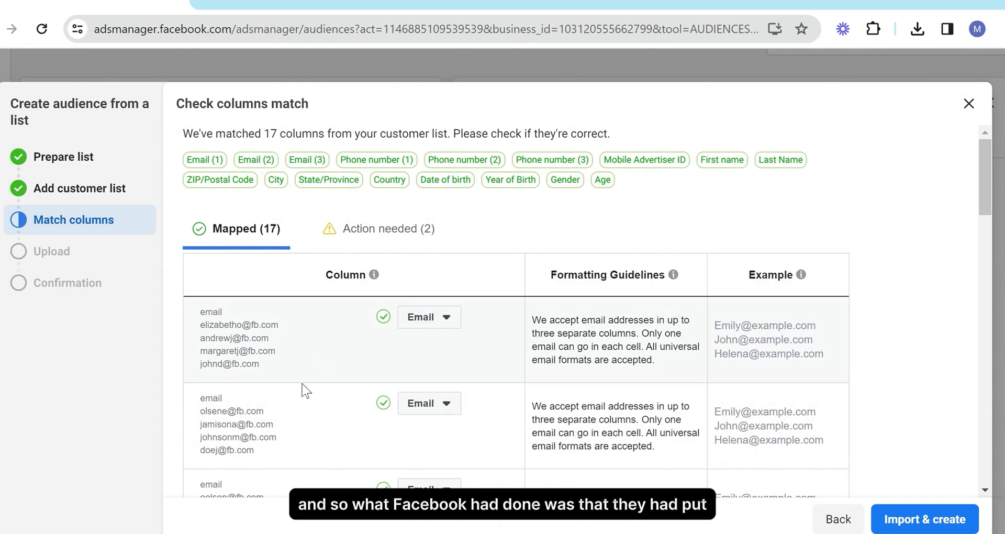
pyautogui.scroll(-5, 302, 384)
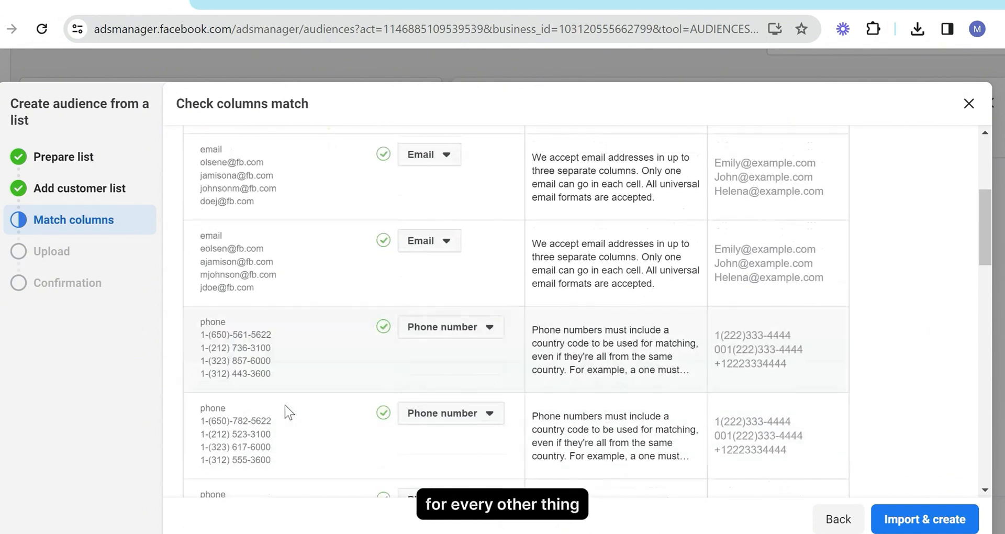
pyautogui.scroll(3, 283, 313)
pyautogui.scroll(-2, 270, 416)
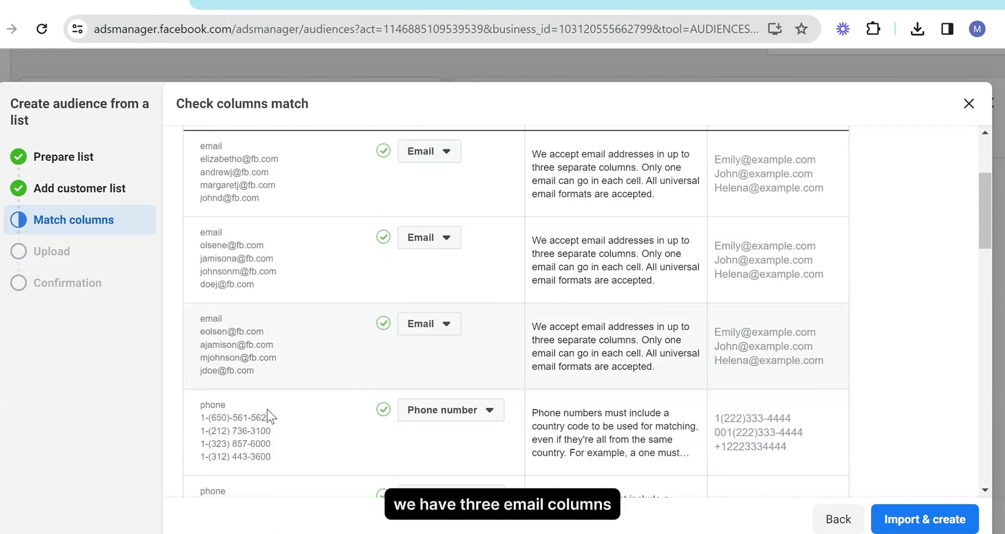
pyautogui.scroll(-5, 272, 405)
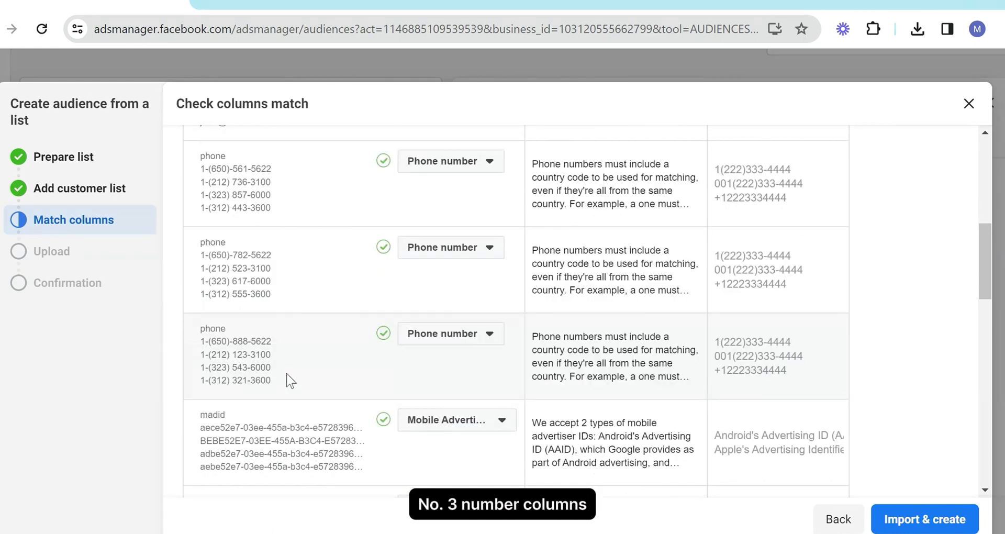
pyautogui.scroll(-7, 290, 380)
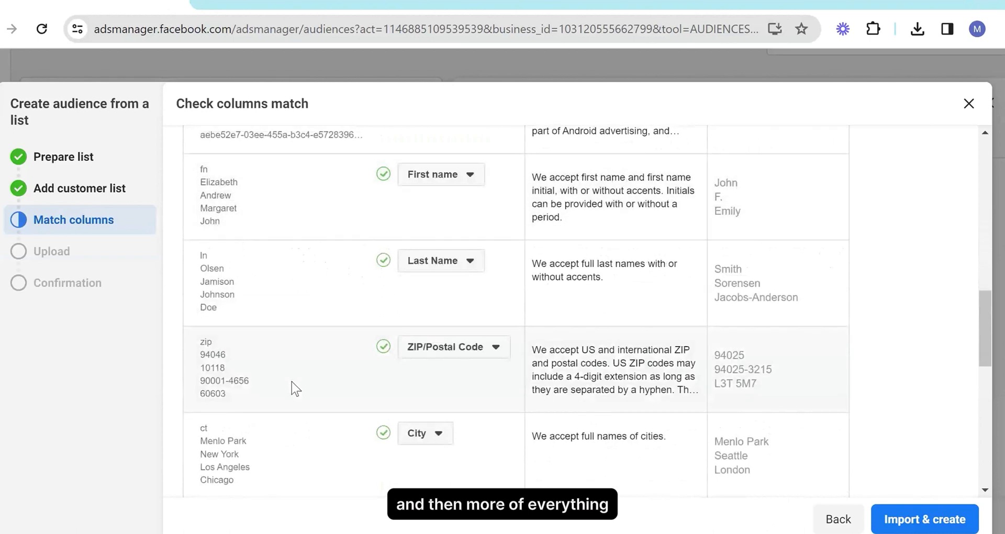
pyautogui.scroll(-6, 291, 388)
pyautogui.scroll(20, 314, 393)
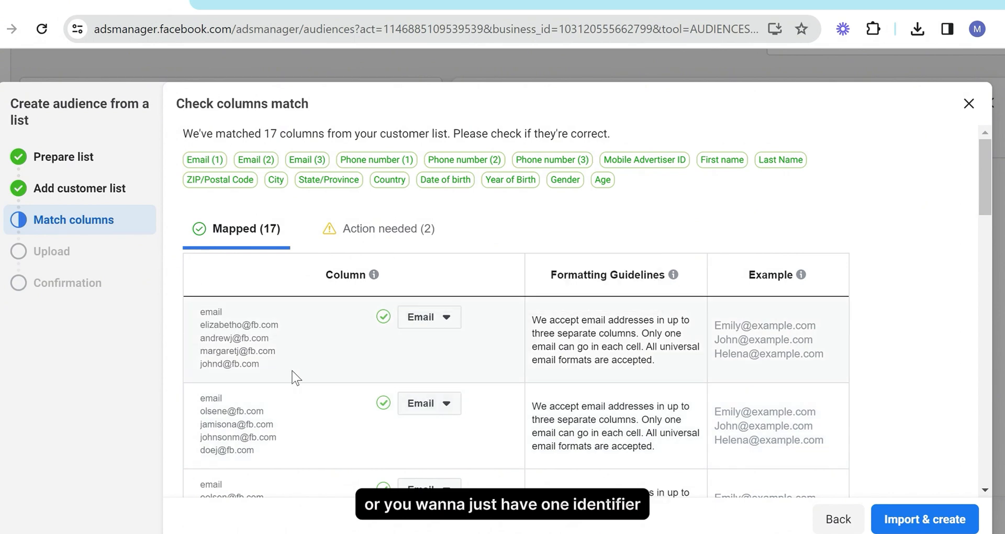
pyautogui.scroll(-5, 302, 375)
pyautogui.scroll(5, 309, 393)
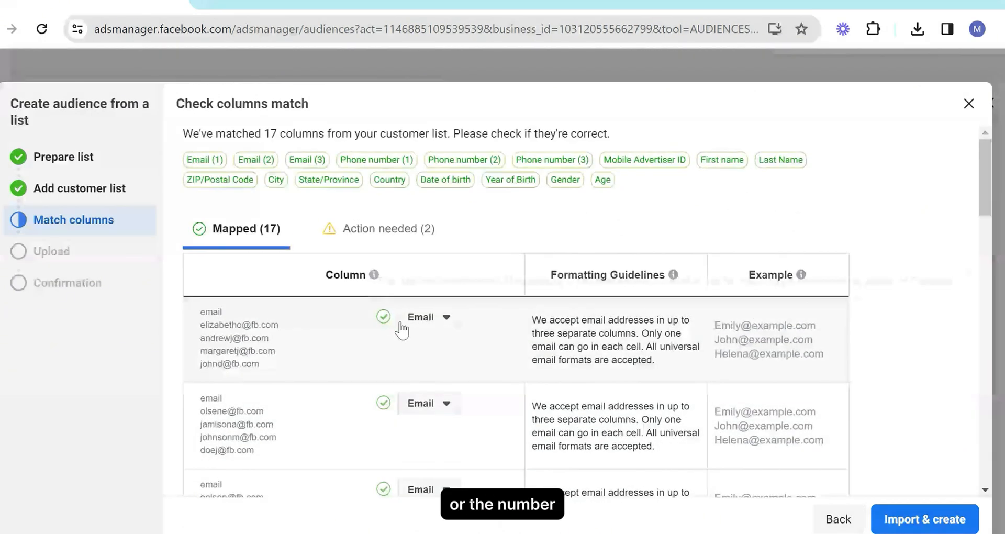
# Step: Set the first two email columns to Do not upload, keeping only the third email column mapped
pyautogui.click(411, 325)
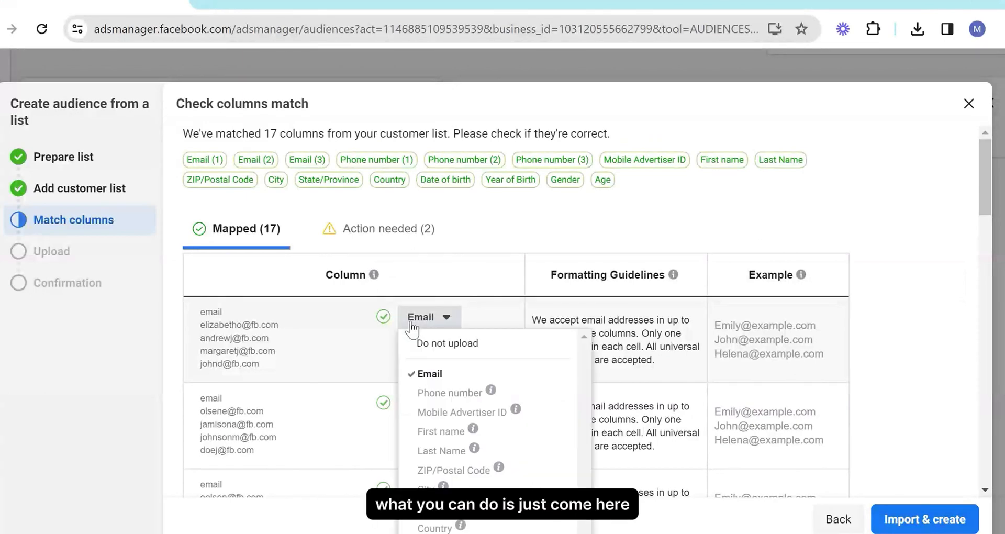
pyautogui.click(469, 350)
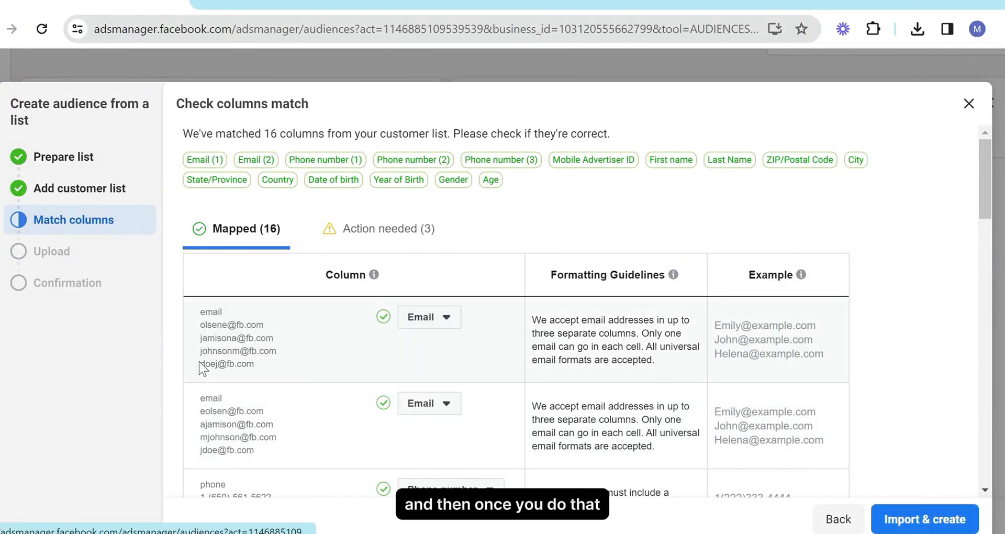
pyautogui.click(451, 322)
pyautogui.click(497, 347)
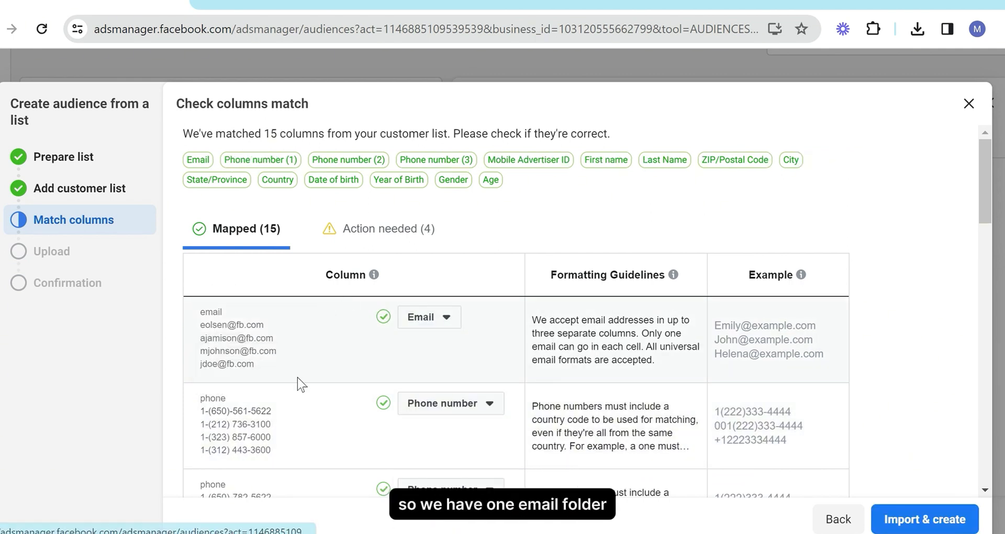
# Step: Set the first two phone number columns to Do not upload, keeping only the third phone column mapped
pyautogui.scroll(-2, 306, 382)
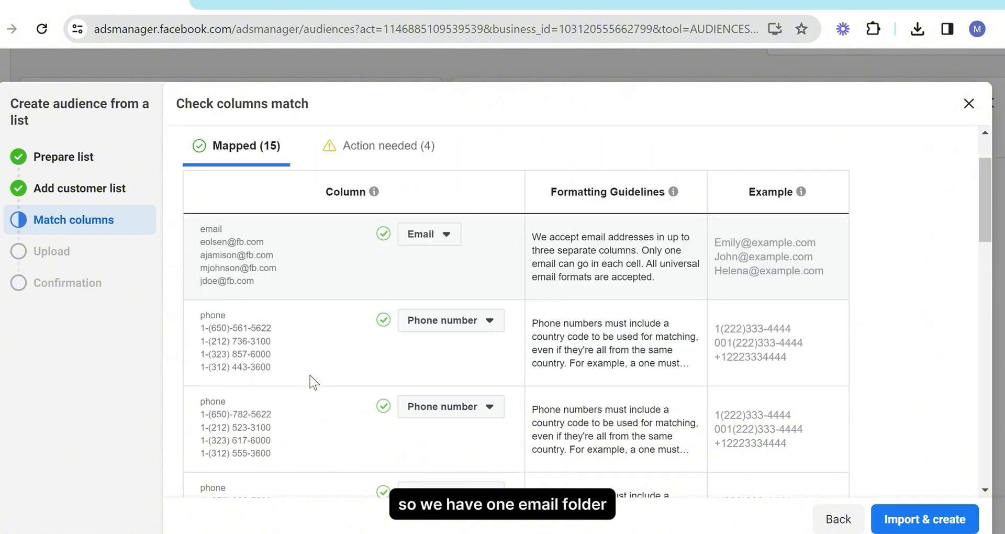
pyautogui.click(481, 321)
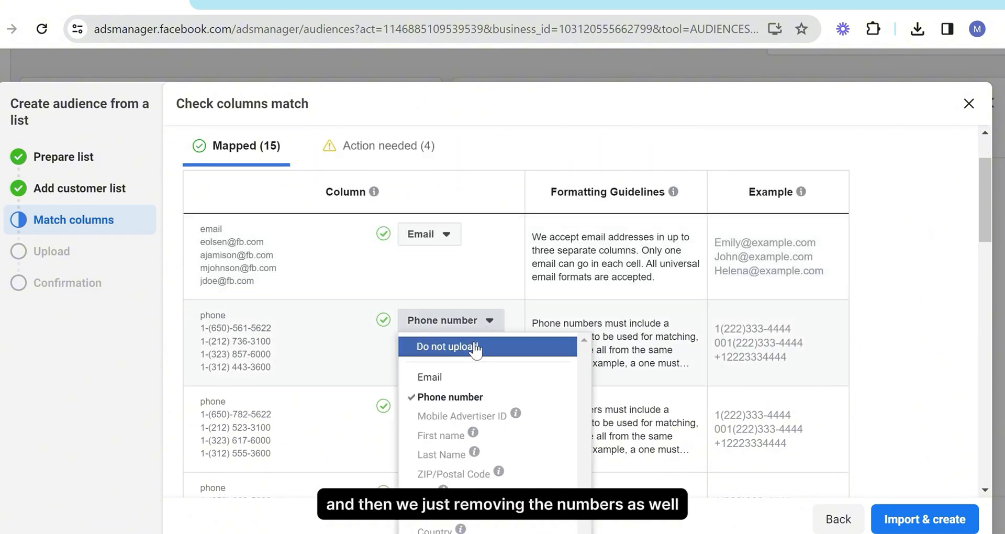
pyautogui.click(471, 347)
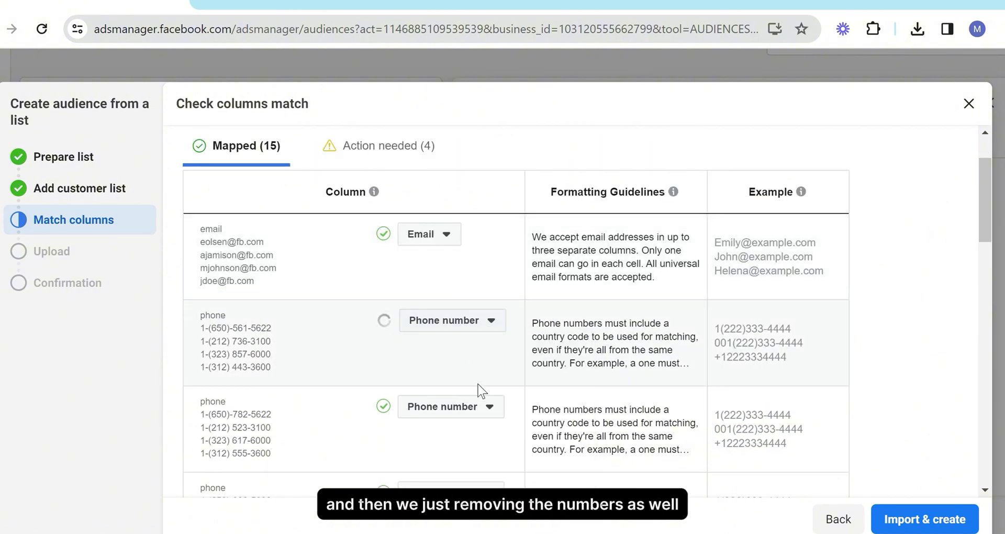
pyautogui.click(494, 325)
pyautogui.click(504, 361)
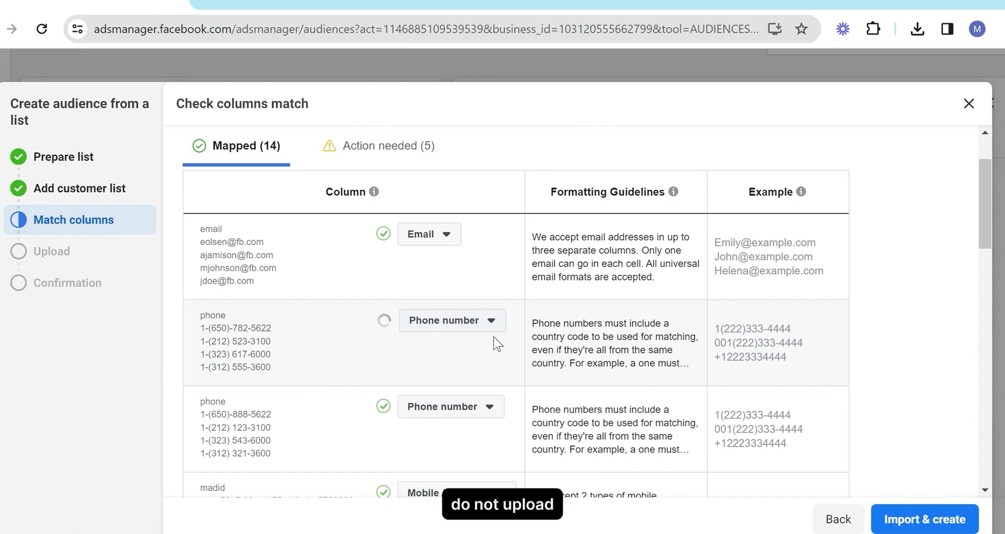
# Step: Exclude the Mobile Advertiser ID and ZIP/Postal Code columns from the upload
pyautogui.scroll(-3, 497, 329)
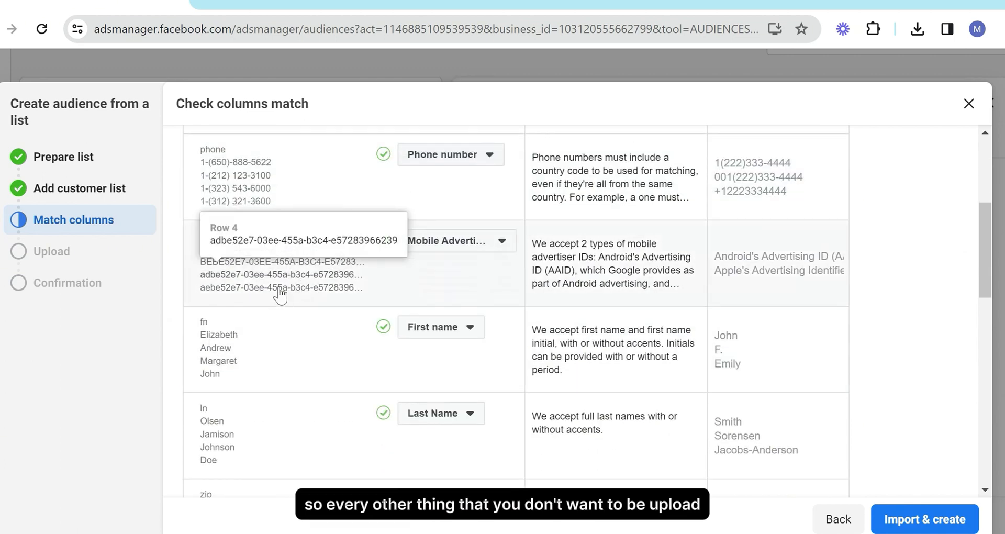
pyautogui.click(456, 245)
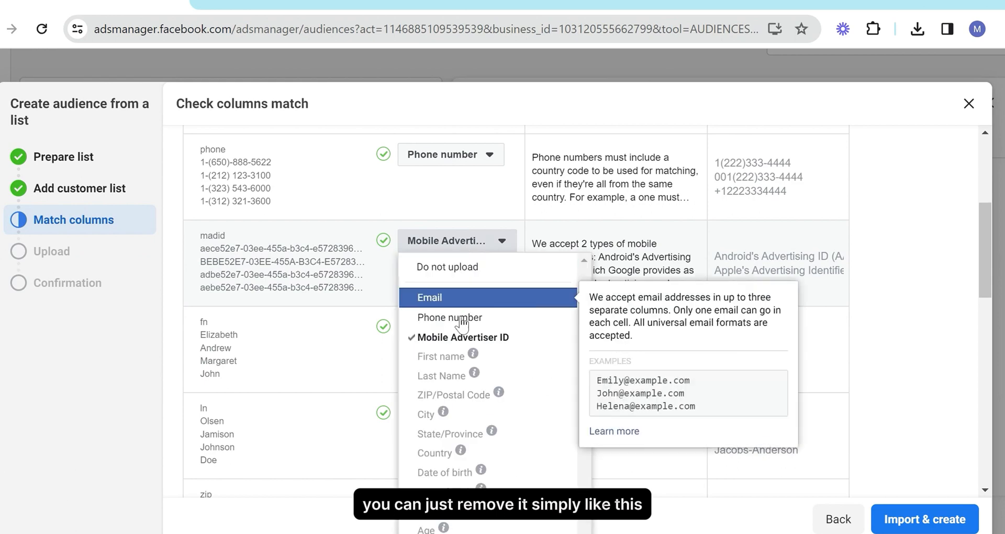
pyautogui.click(451, 264)
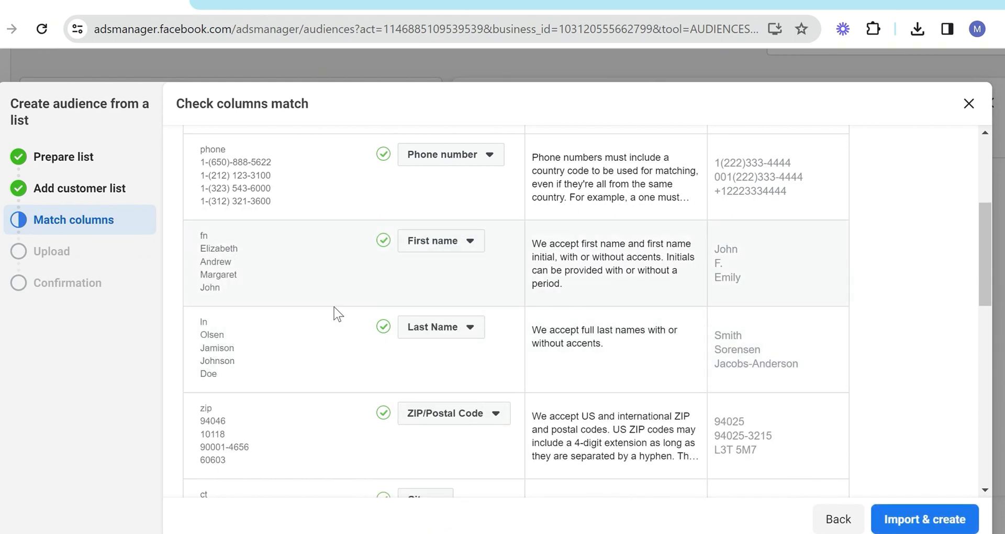
pyautogui.scroll(-2, 350, 347)
pyautogui.scroll(-2, 304, 356)
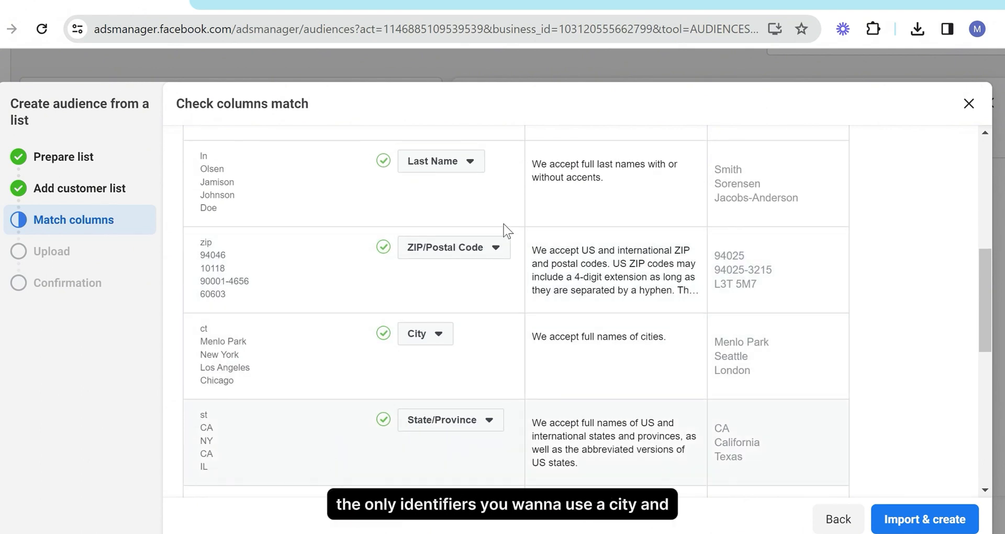
pyautogui.click(478, 254)
pyautogui.click(476, 272)
# Step: Set the Date of birth column to Do not upload
pyautogui.scroll(-2, 476, 281)
pyautogui.scroll(-5, 464, 280)
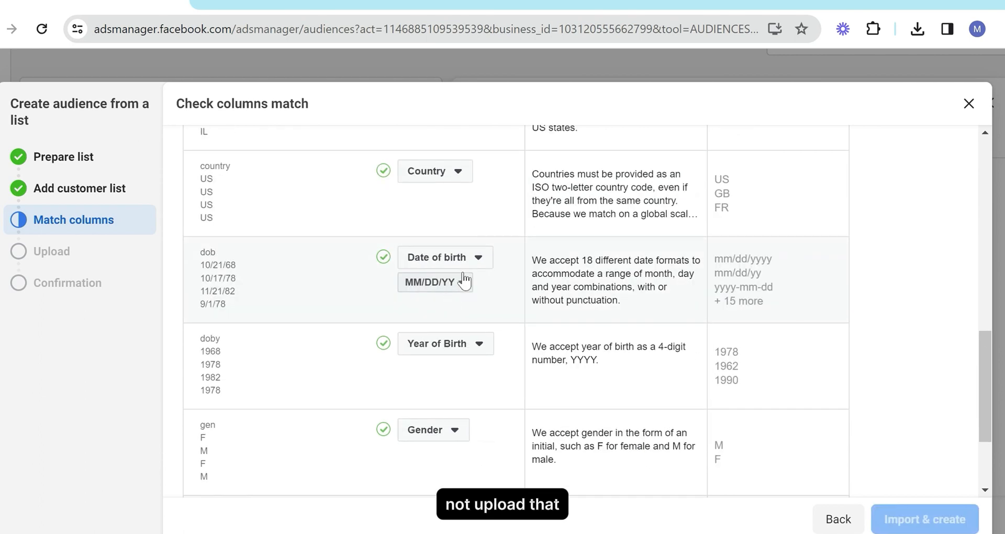
pyautogui.scroll(2, 460, 191)
pyautogui.scroll(-2, 395, 342)
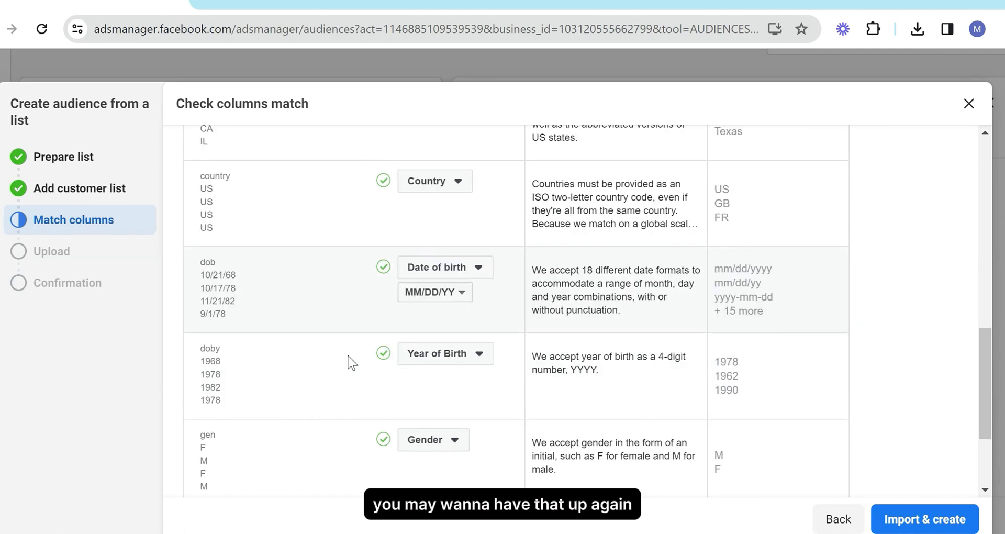
pyautogui.click(473, 258)
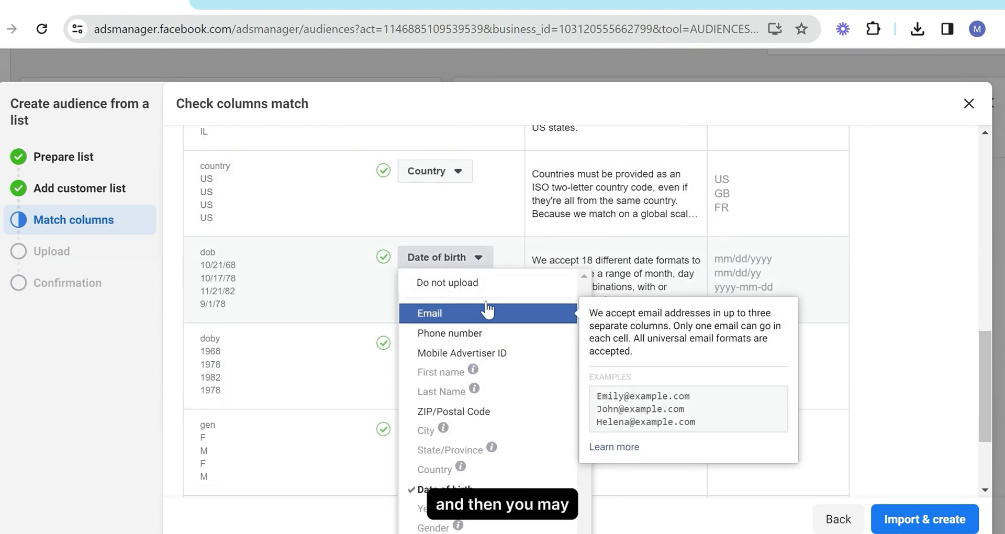
pyautogui.click(484, 284)
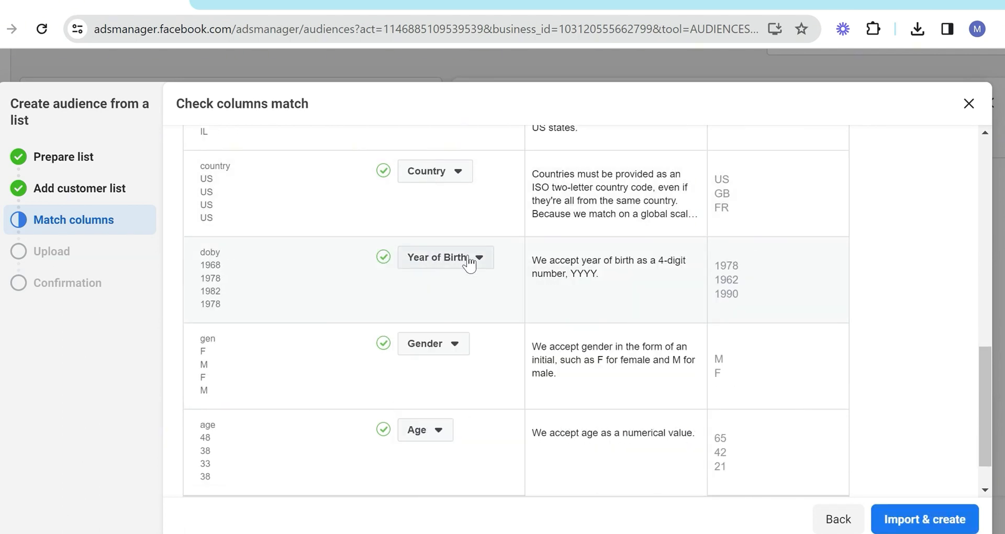
# Step: Review the columns marked as needing action, including the mapping options for the customer value column
pyautogui.scroll(-1, 444, 398)
pyautogui.scroll(10, 444, 411)
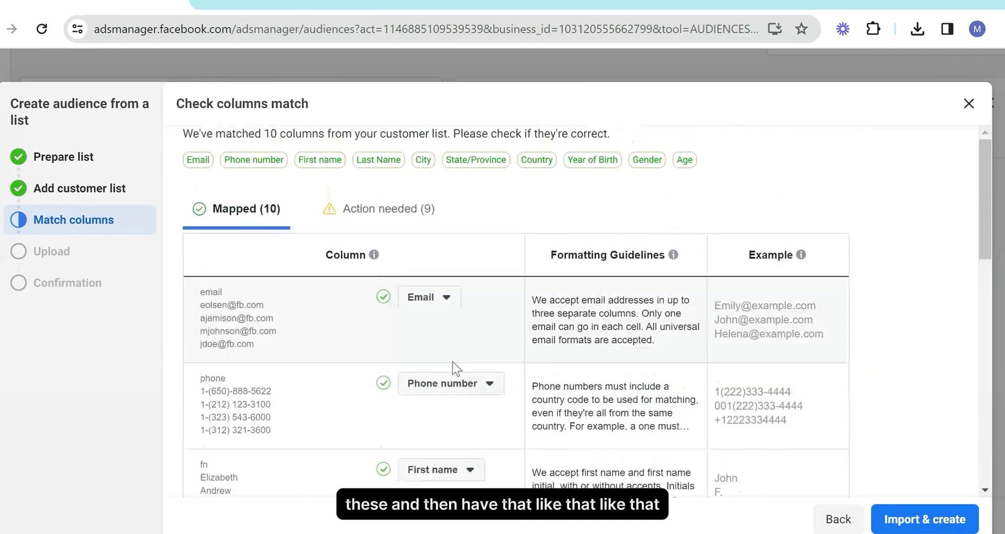
pyautogui.click(403, 219)
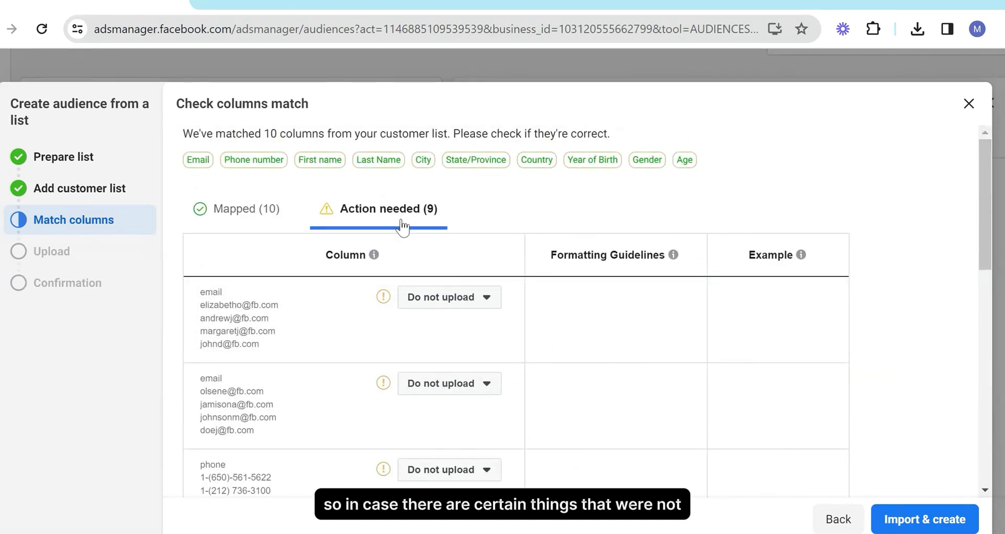
pyautogui.scroll(-2, 382, 335)
pyautogui.scroll(-4, 382, 336)
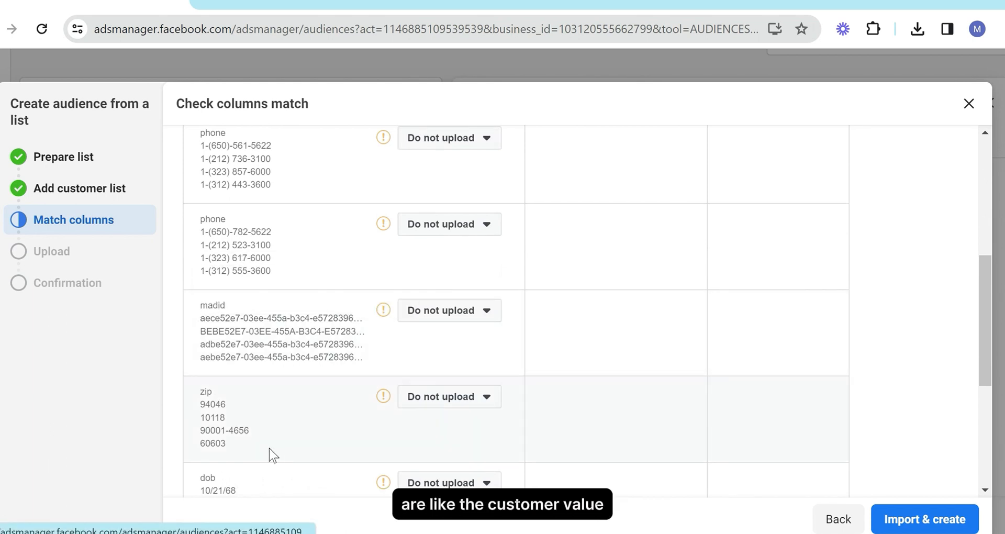
pyautogui.scroll(-5, 315, 416)
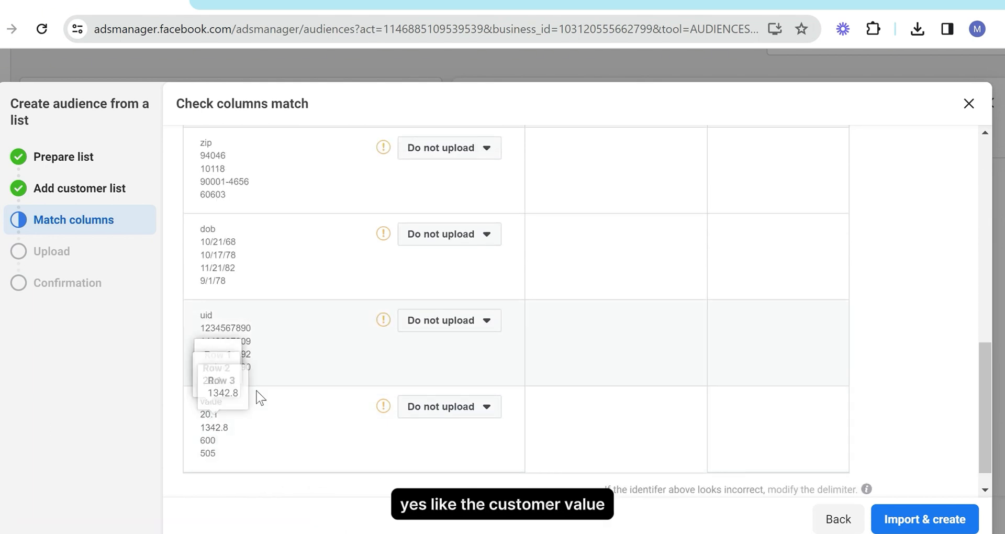
pyautogui.click(486, 410)
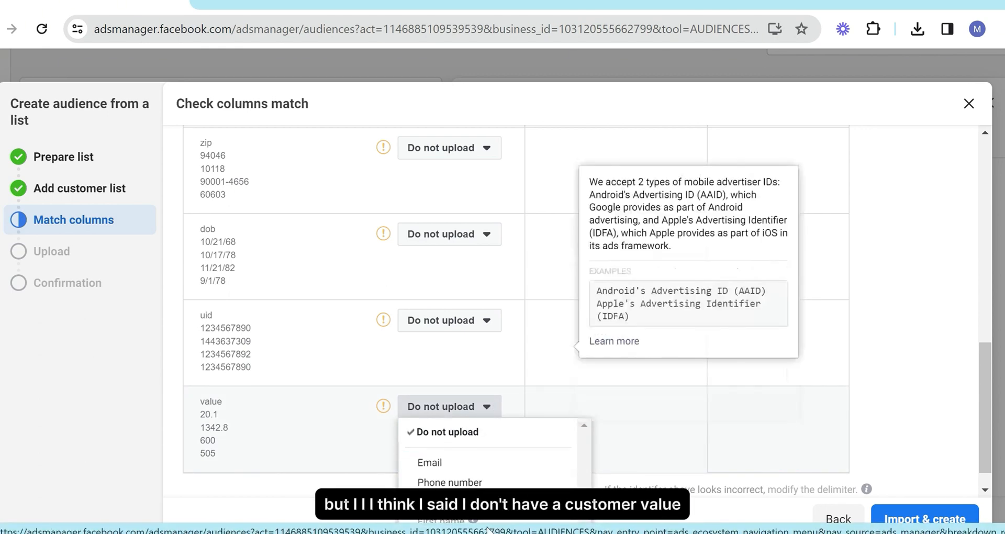
pyautogui.scroll(10, 469, 353)
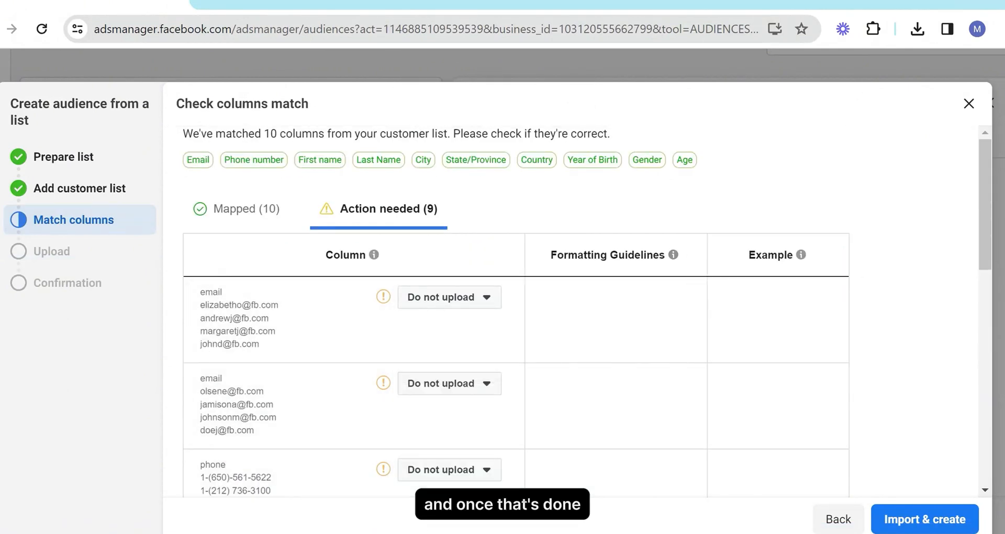
# Step: Import the matched customer list to create the audience and finish the confirmation
pyautogui.click(936, 523)
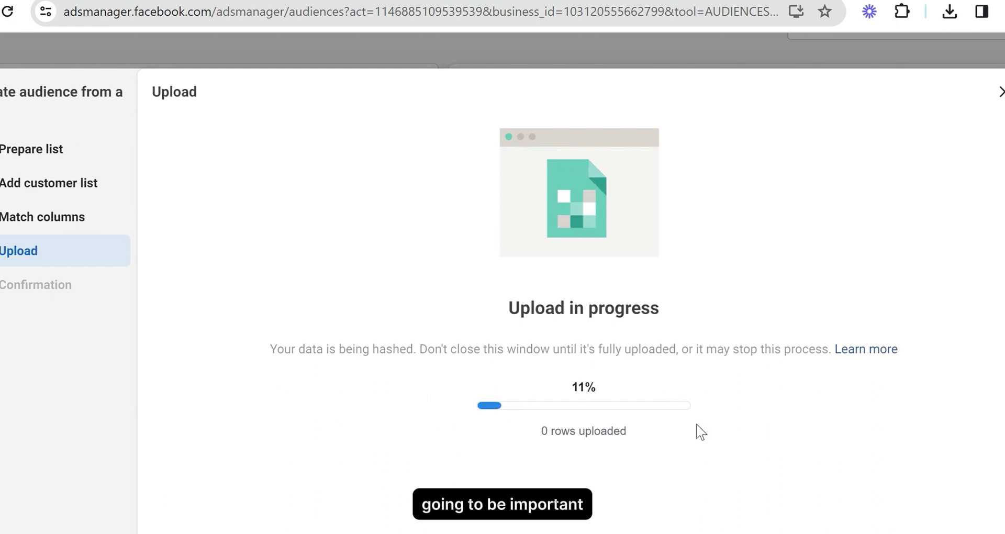
pyautogui.scroll(-1, 587, 259)
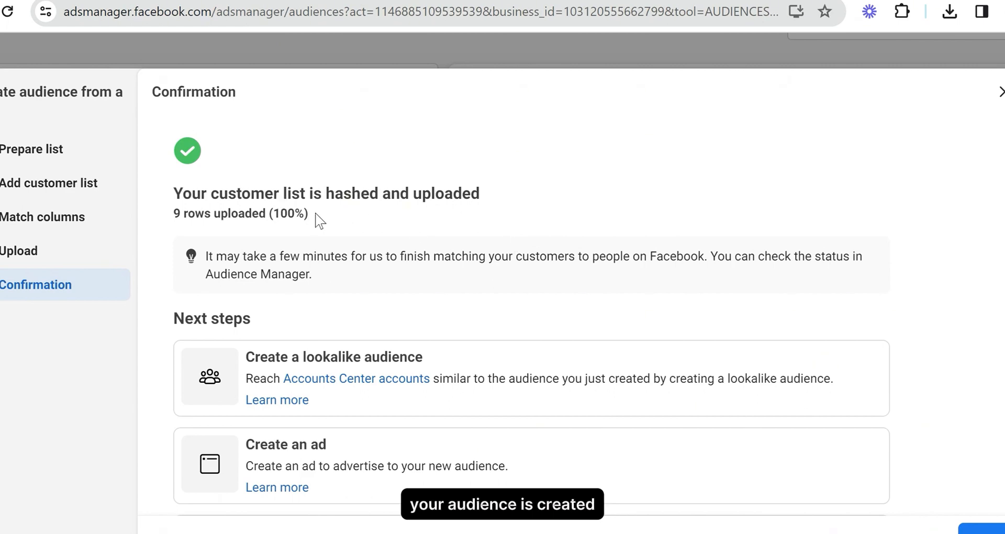
pyautogui.click(974, 531)
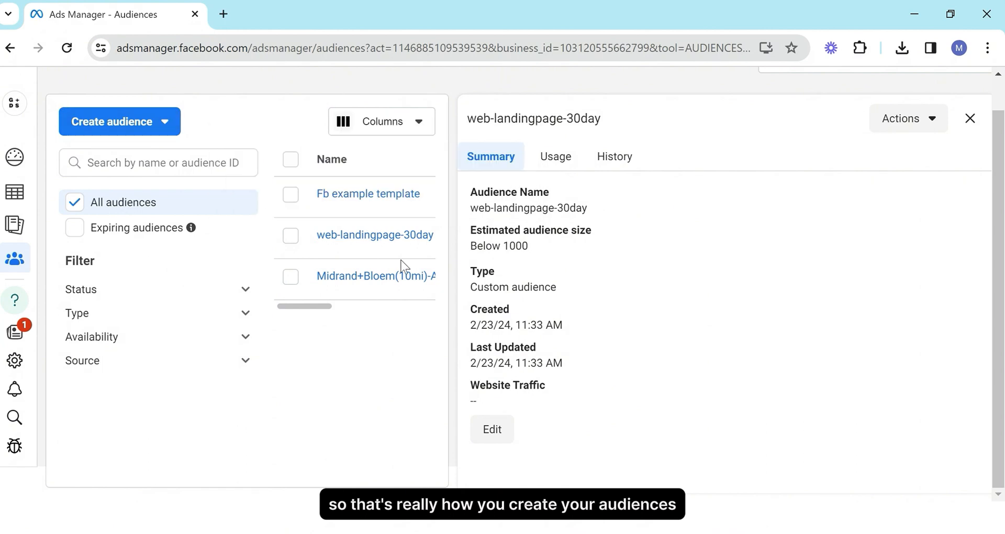
# Step: Start another custom audience with Lead form as its source and proceed to its criteria
pyautogui.click(111, 125)
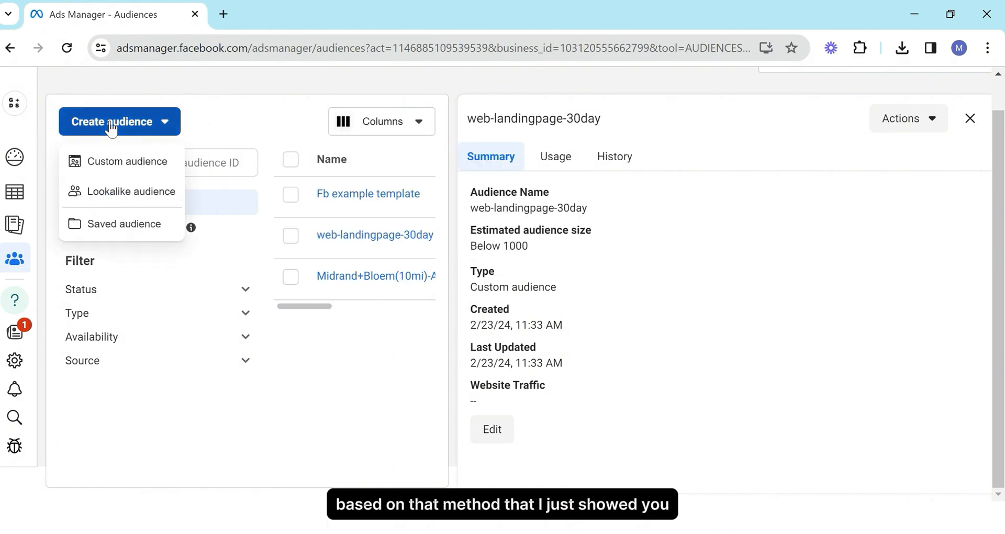
pyautogui.click(125, 162)
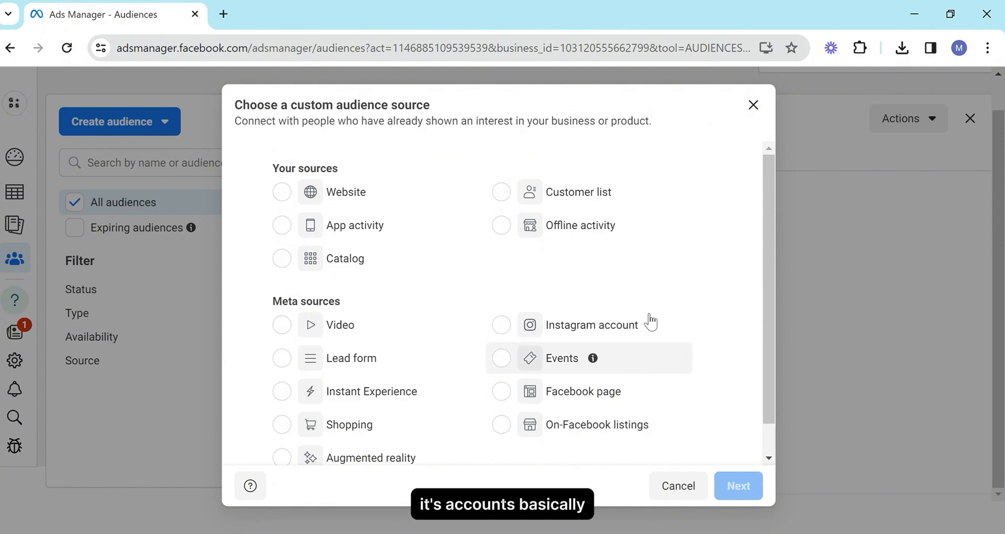
pyautogui.click(398, 366)
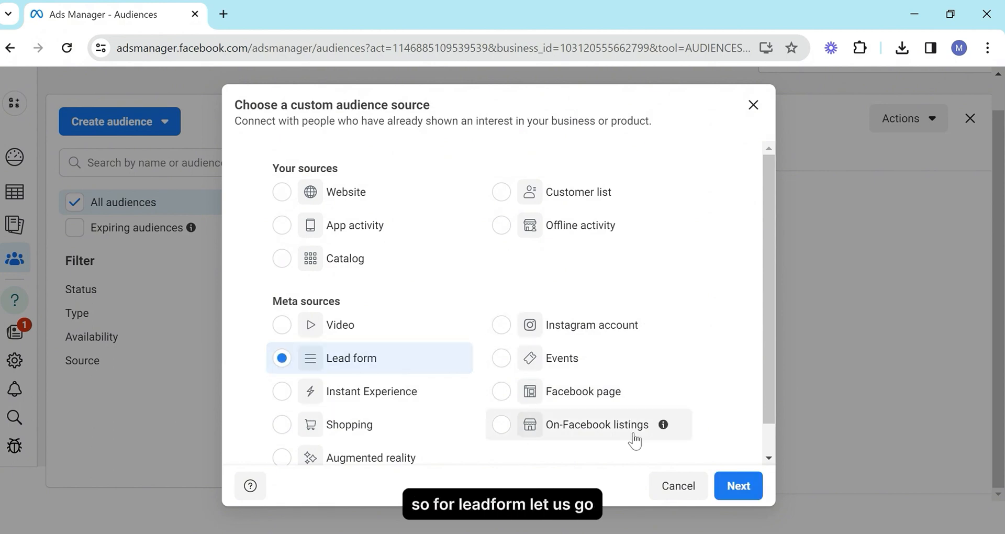
pyautogui.click(751, 484)
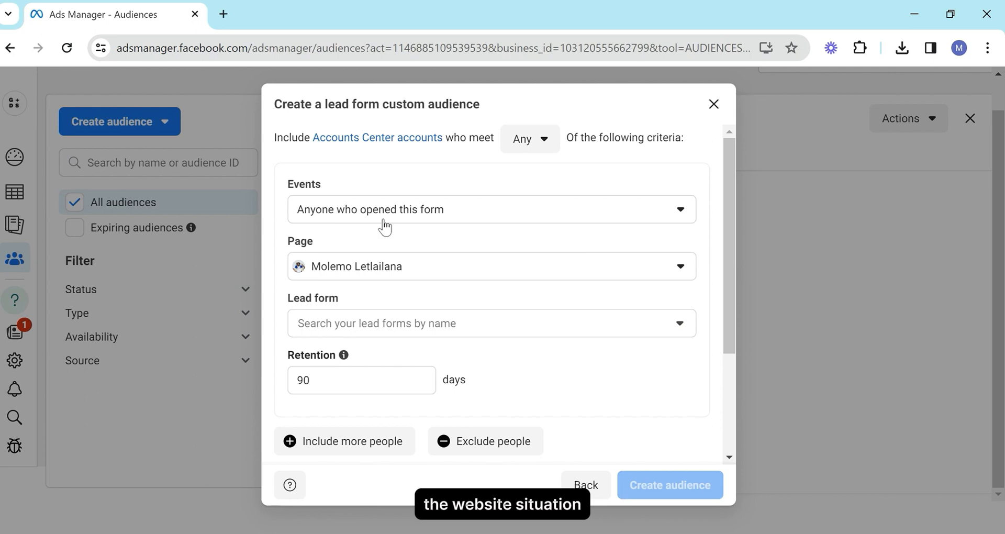
# Step: Try the lead form event options and choose Accounts Center accounts who opened but didn't submit form
pyautogui.click(465, 219)
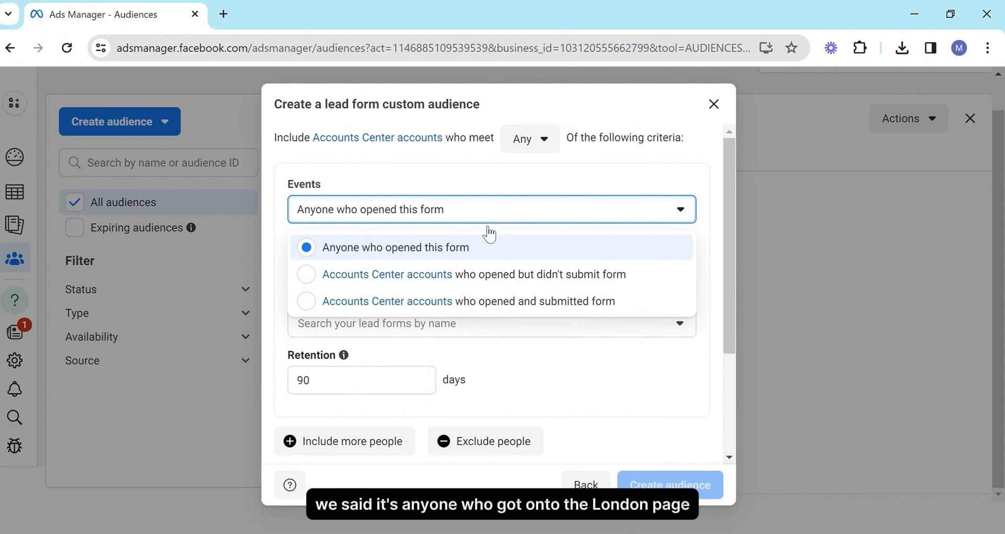
pyautogui.click(477, 285)
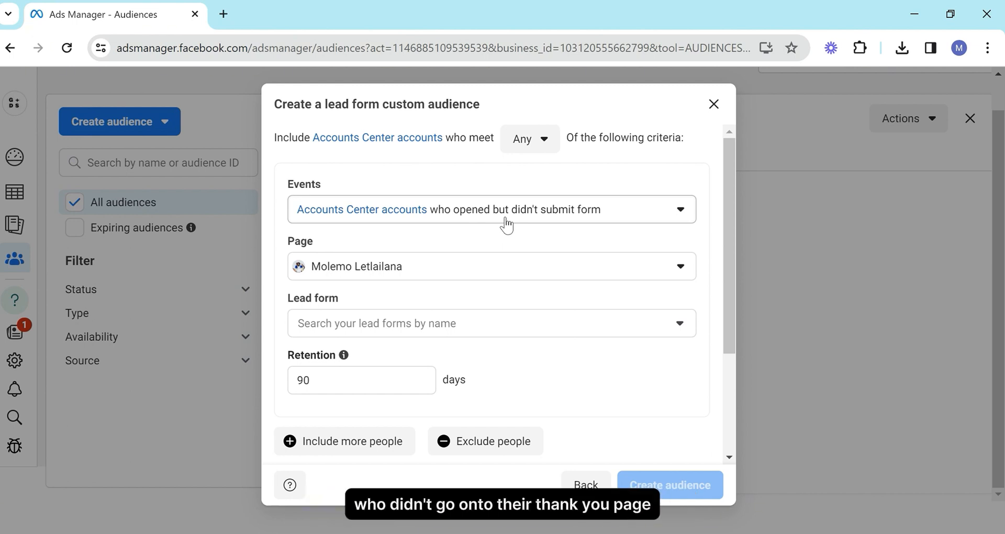
pyautogui.click(543, 217)
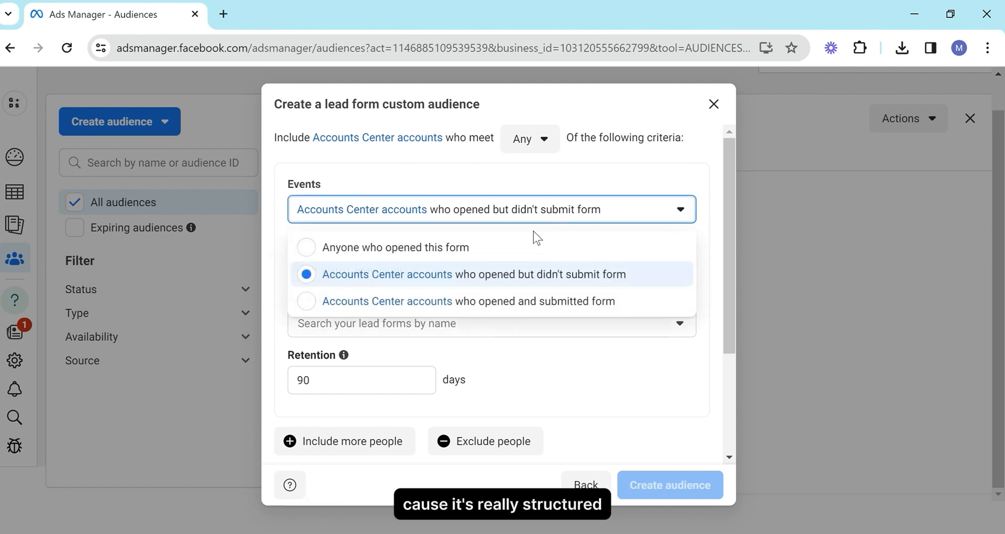
pyautogui.click(531, 309)
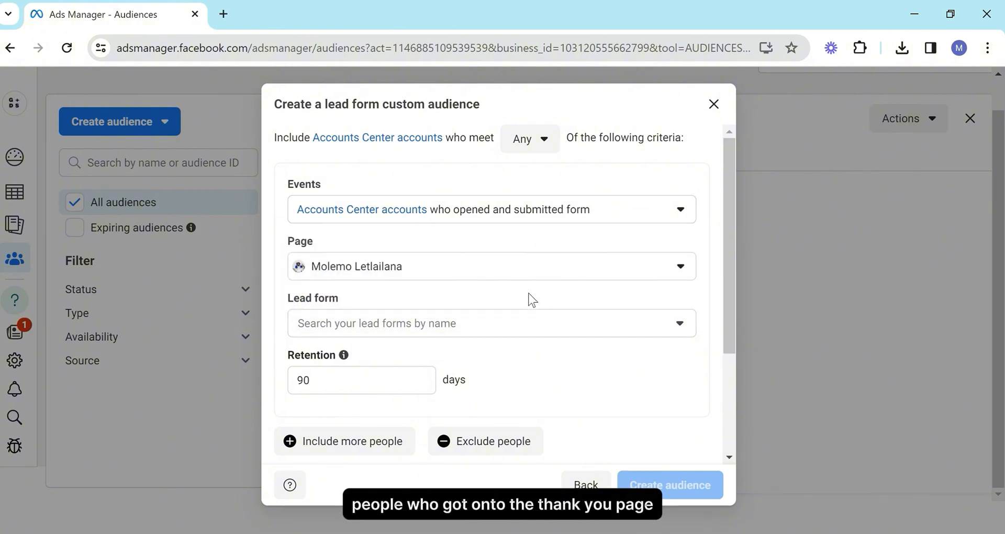
pyautogui.click(552, 212)
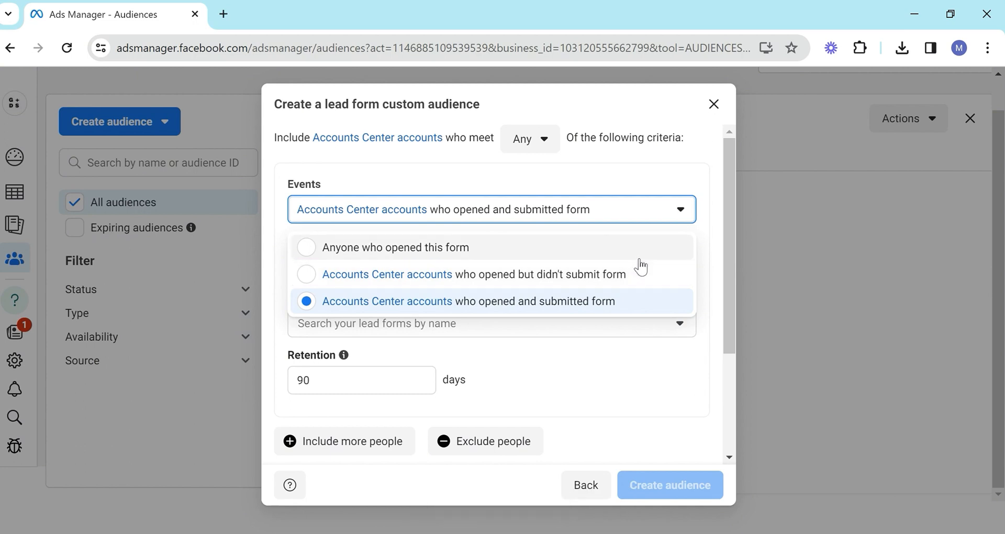
pyautogui.click(502, 284)
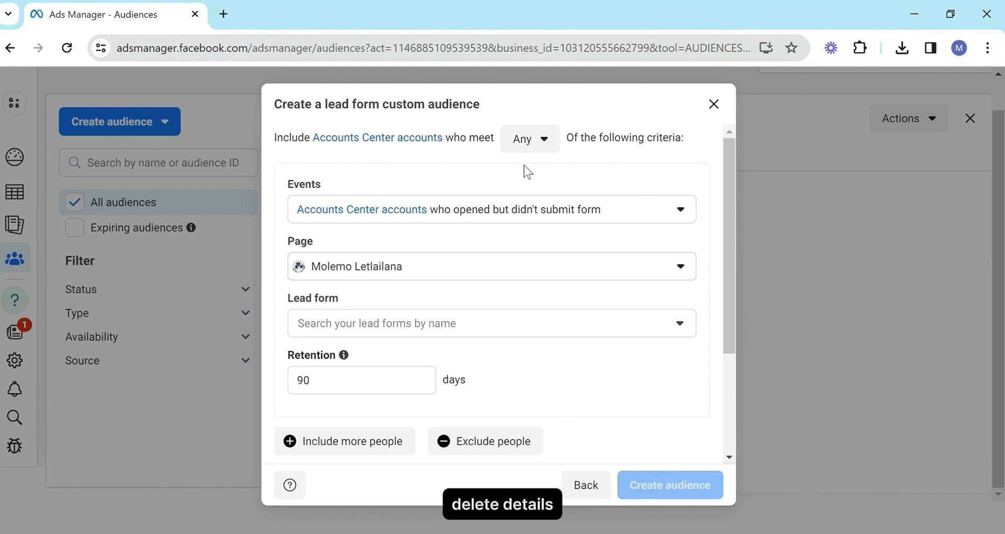
# Step: Check the page's available lead forms and set the lead form audience's retention to 60 days
pyautogui.click(448, 324)
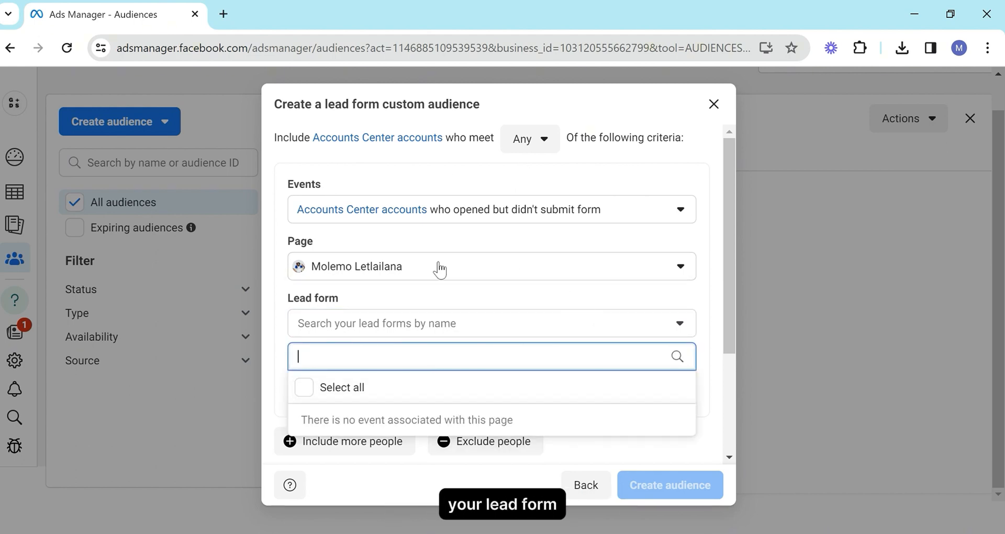
pyautogui.click(523, 285)
pyautogui.scroll(-2, 521, 297)
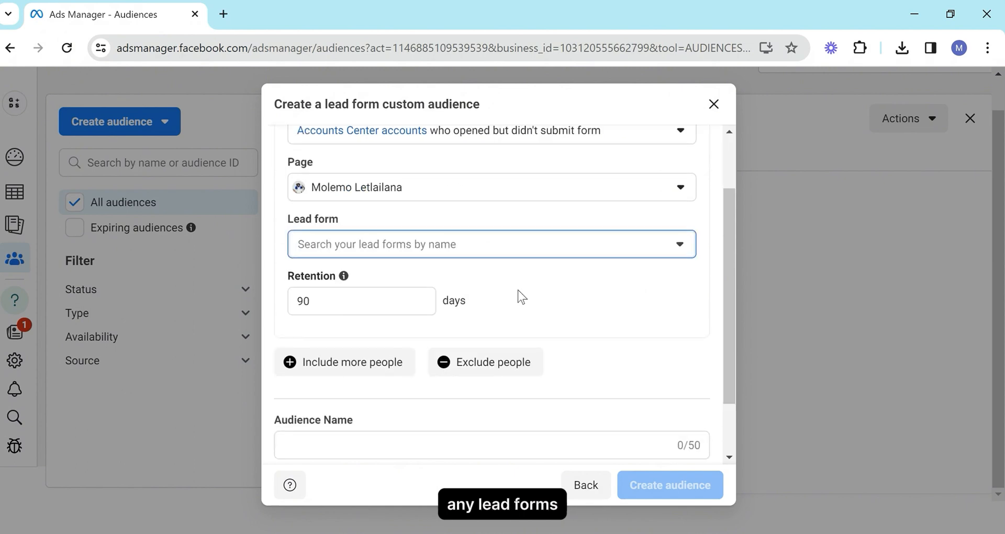
pyautogui.click(353, 294)
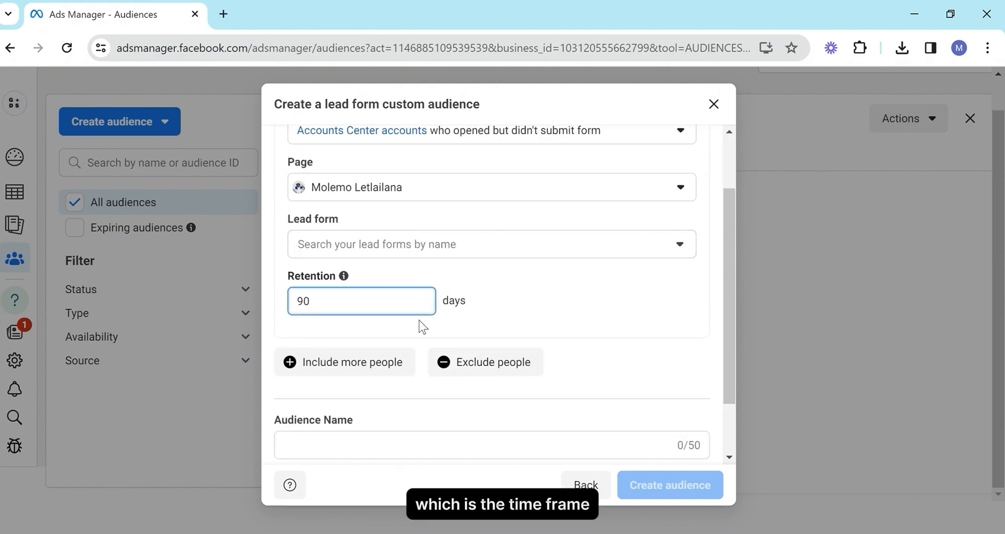
pyautogui.moveTo(355, 307); pyautogui.dragTo(288, 305)
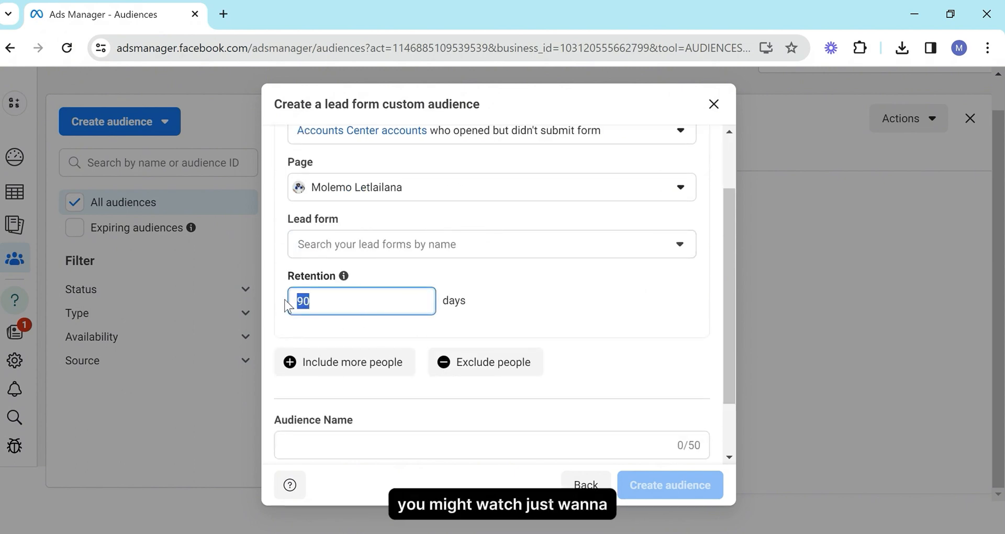
pyautogui.write('60')
pyautogui.click(604, 301)
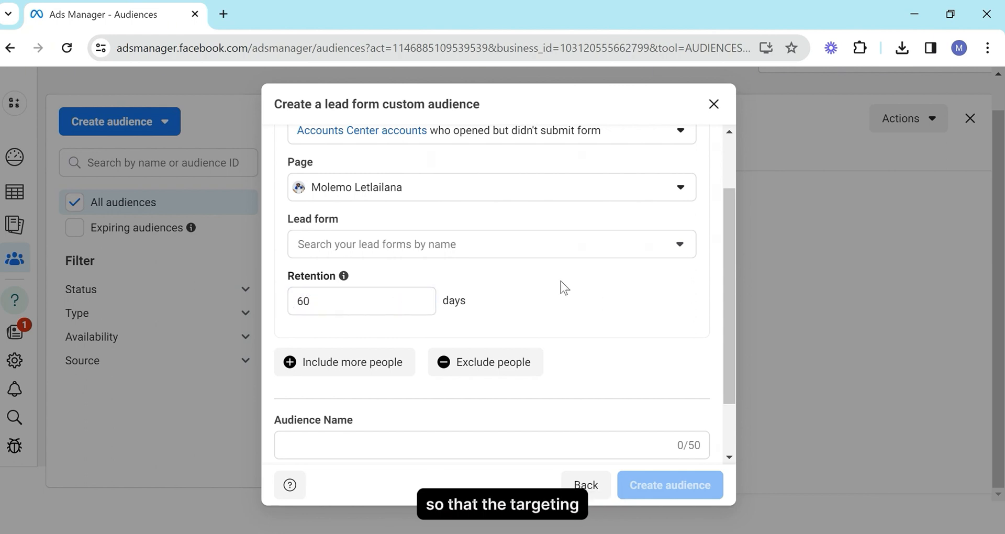
# Step: Name the lead form audience "Lead-no submit-60days"
pyautogui.scroll(-2, 560, 285)
pyautogui.click(365, 372)
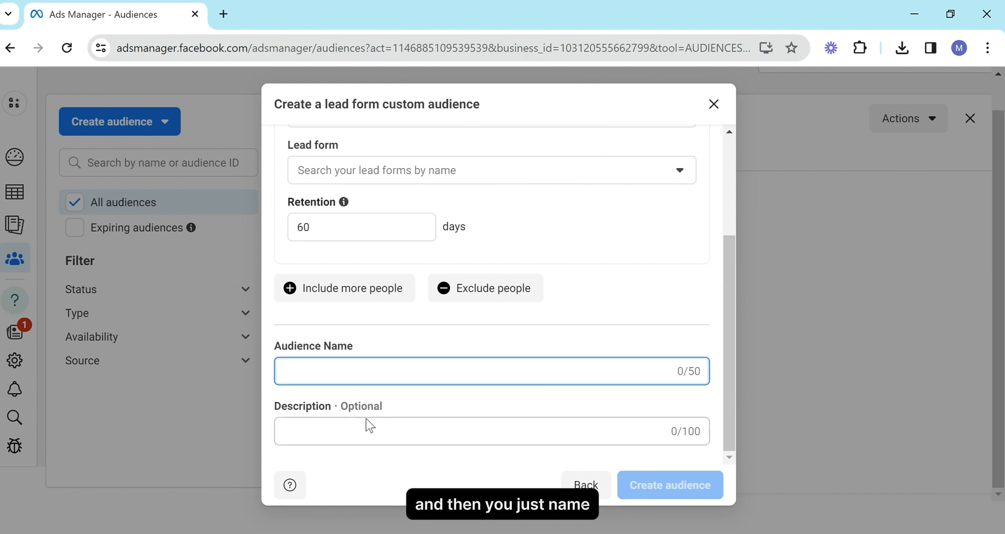
pyautogui.scroll(3, 610, 344)
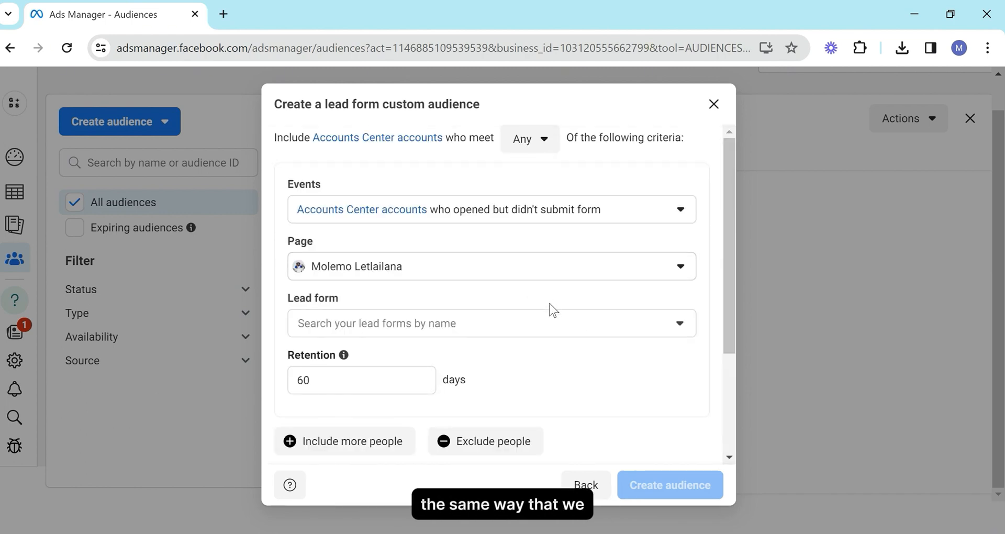
pyautogui.scroll(-3, 560, 314)
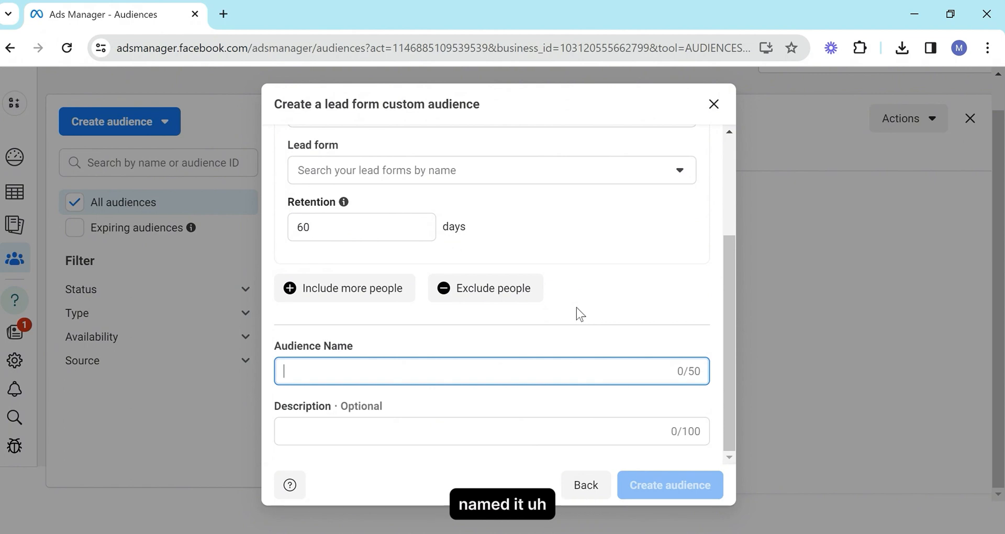
pyautogui.write('Lead-no submi')
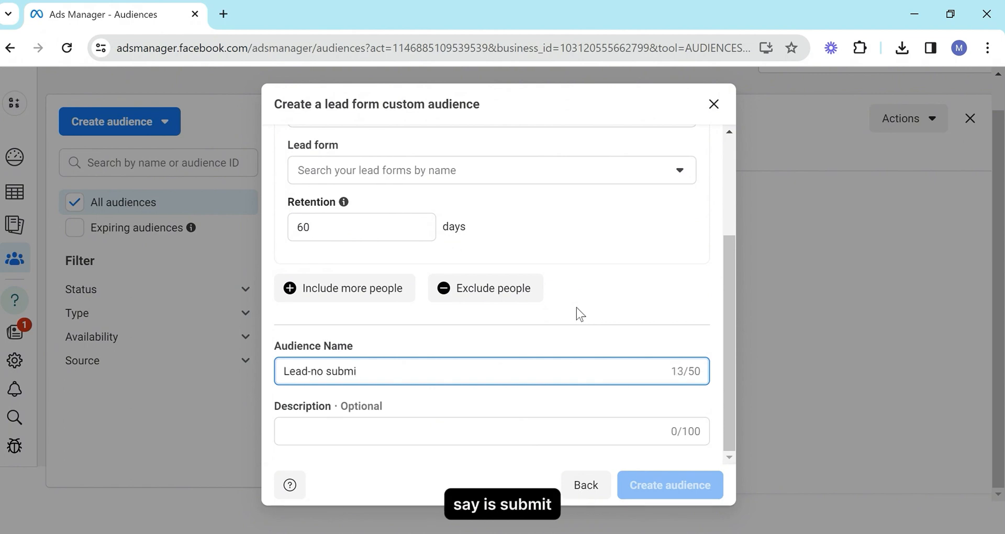
pyautogui.write('t')
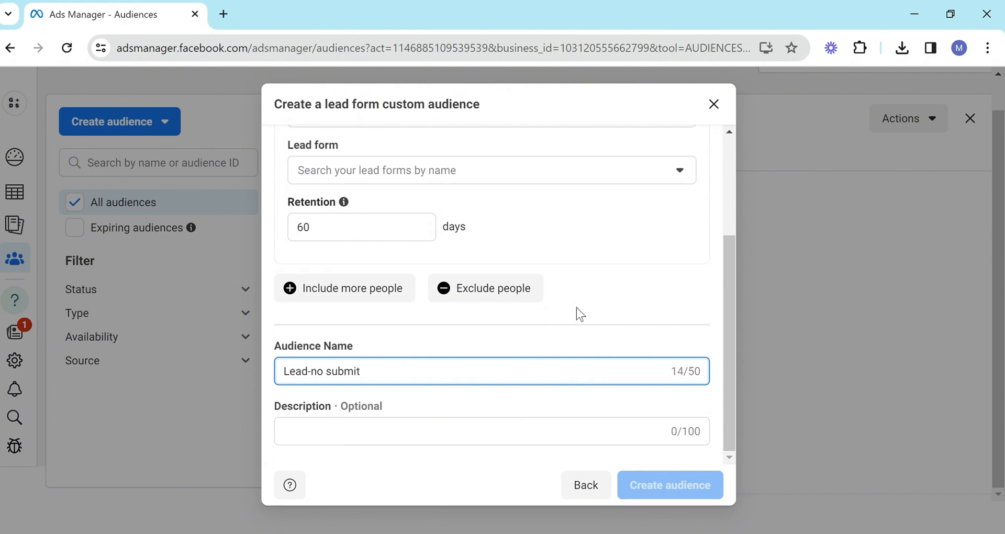
pyautogui.write('-')
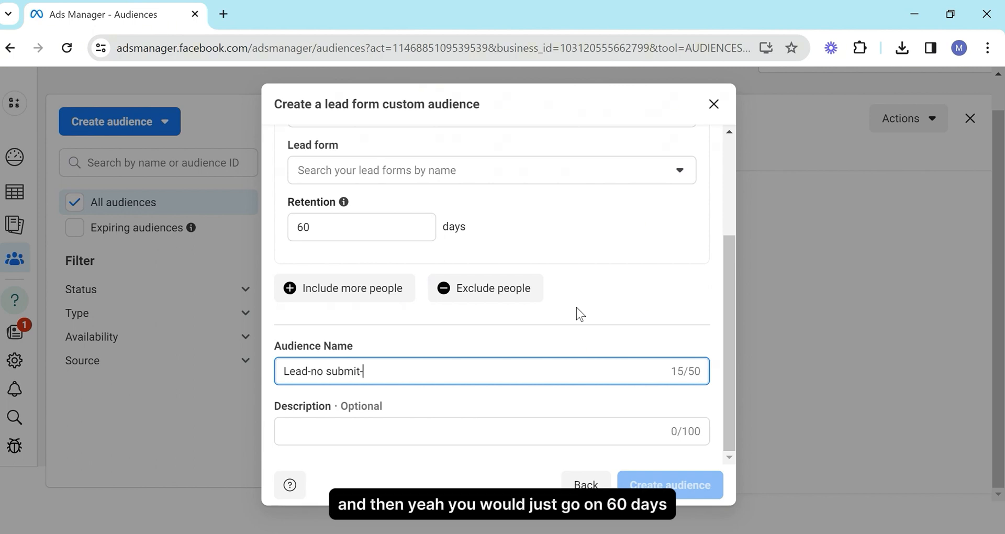
pyautogui.write('60days')
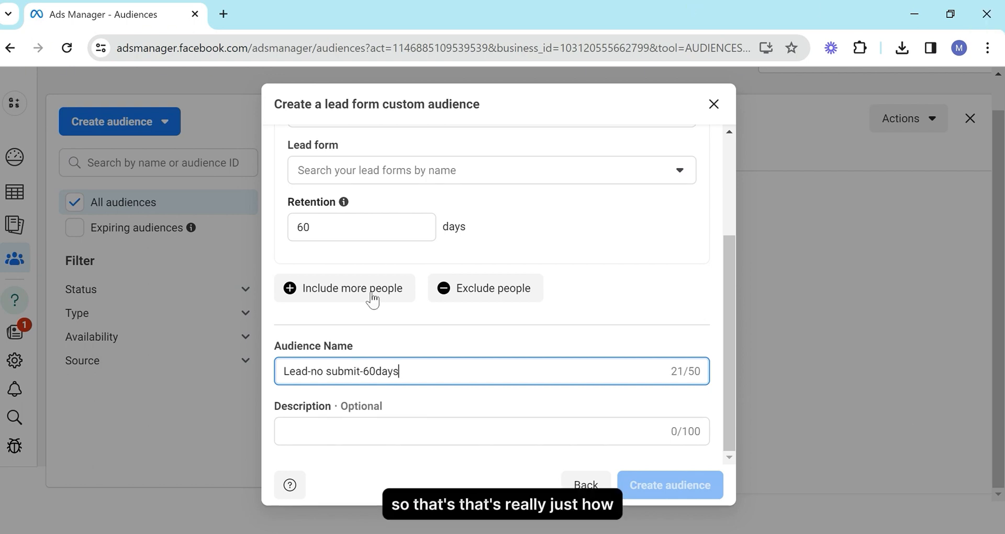
# Step: Review the lead form audience's criteria and close its setup without creating the audience
pyautogui.scroll(3, 390, 264)
pyautogui.scroll(-3, 389, 266)
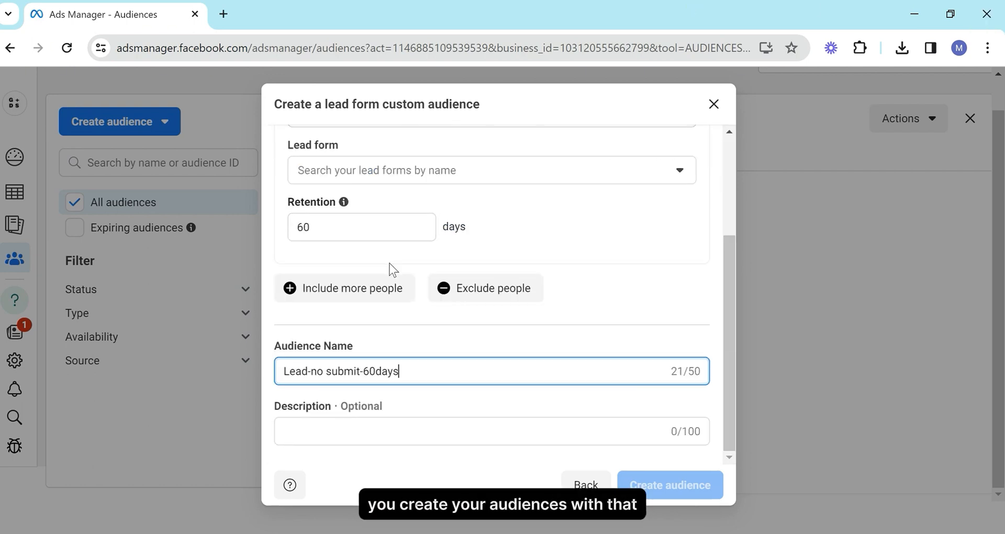
pyautogui.scroll(3, 545, 288)
pyautogui.scroll(-3, 572, 337)
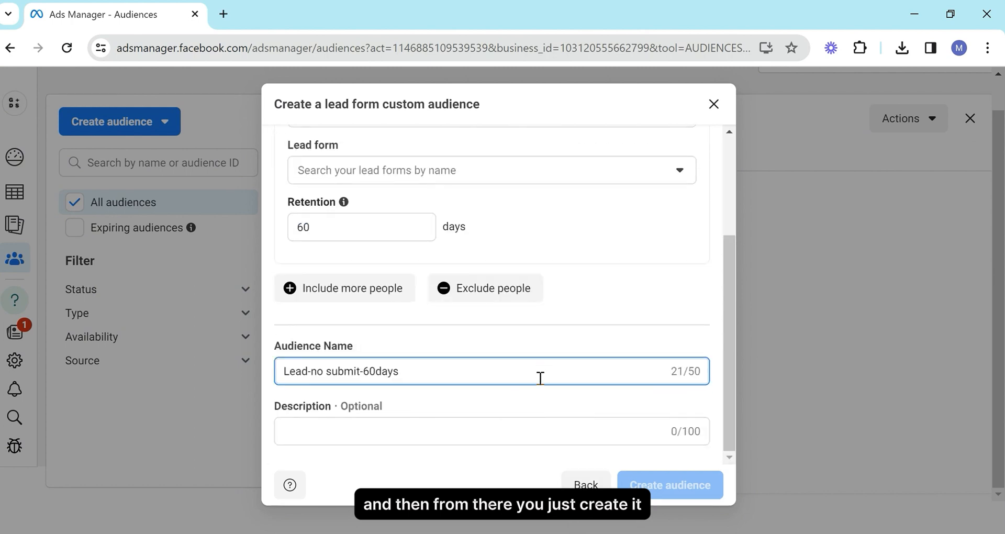
pyautogui.scroll(2, 399, 248)
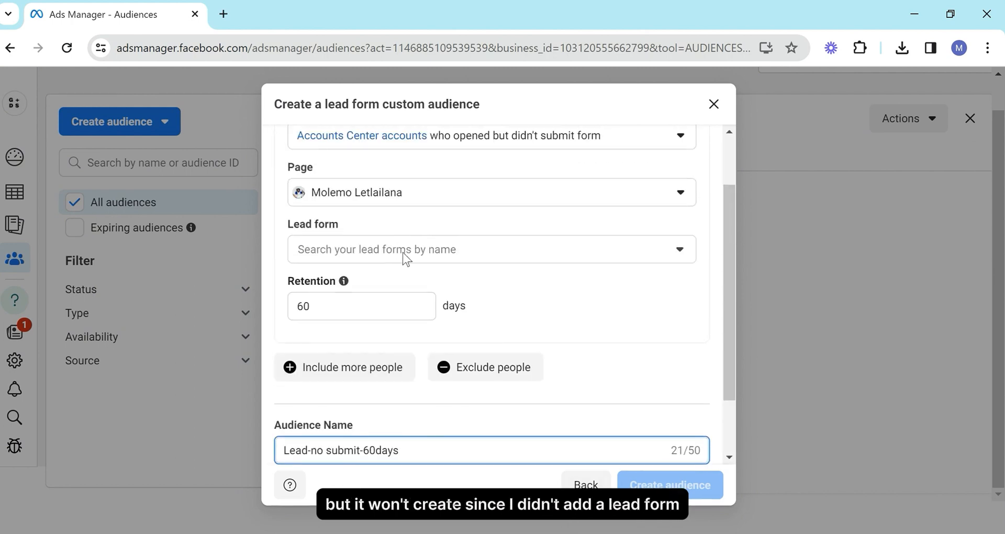
pyautogui.scroll(2, 405, 257)
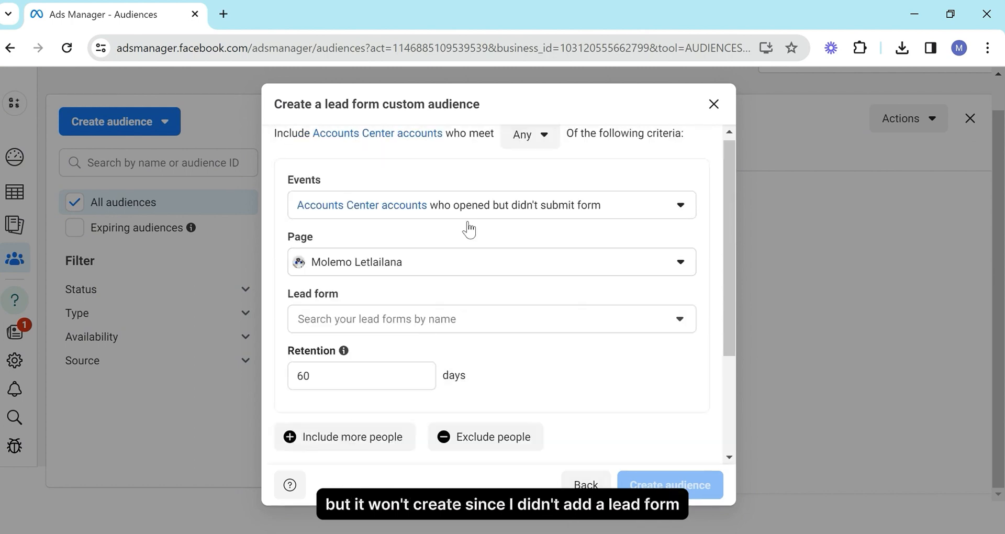
pyautogui.click(714, 103)
# Step: Start a new custom audience with Facebook page as its source and proceed to its criteria
pyautogui.click(85, 123)
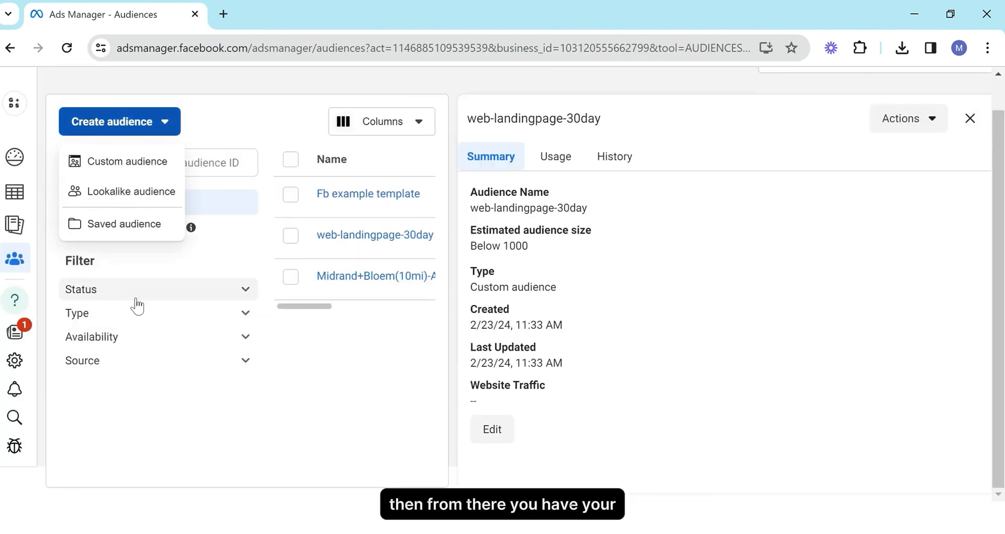
pyautogui.click(118, 166)
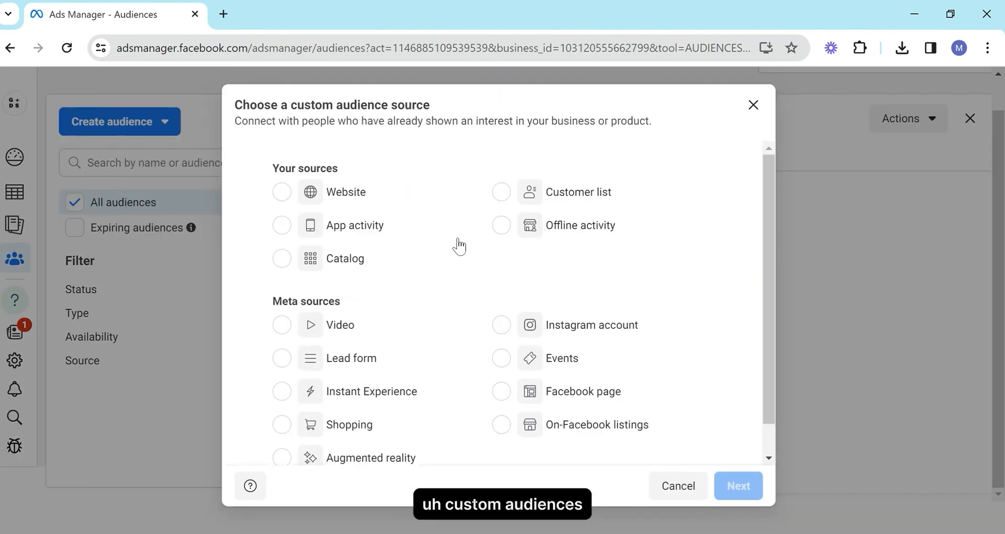
pyautogui.click(497, 397)
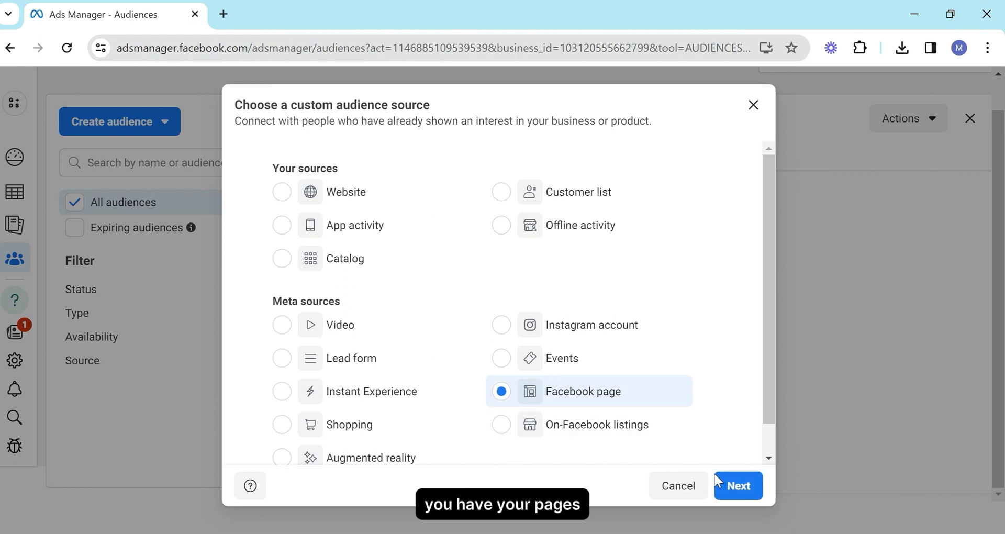
pyautogui.click(734, 486)
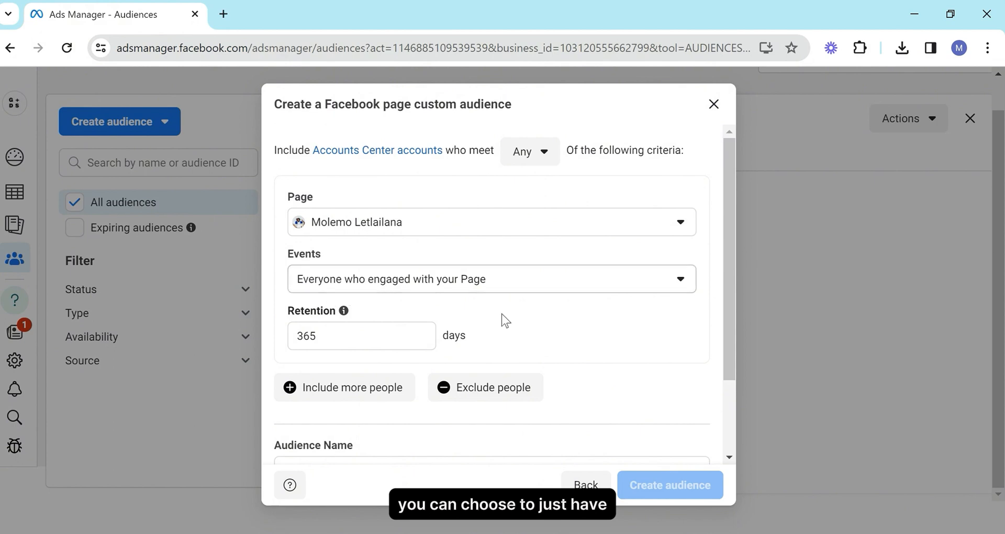
# Step: Try the Facebook page audience's event options and set the event to Anyone who visited your Page
pyautogui.click(576, 288)
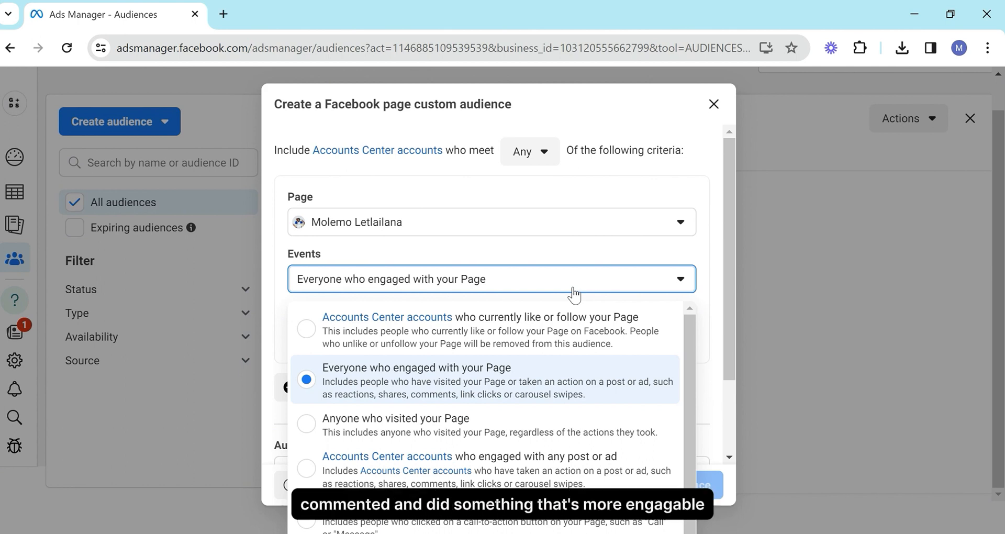
pyautogui.click(576, 338)
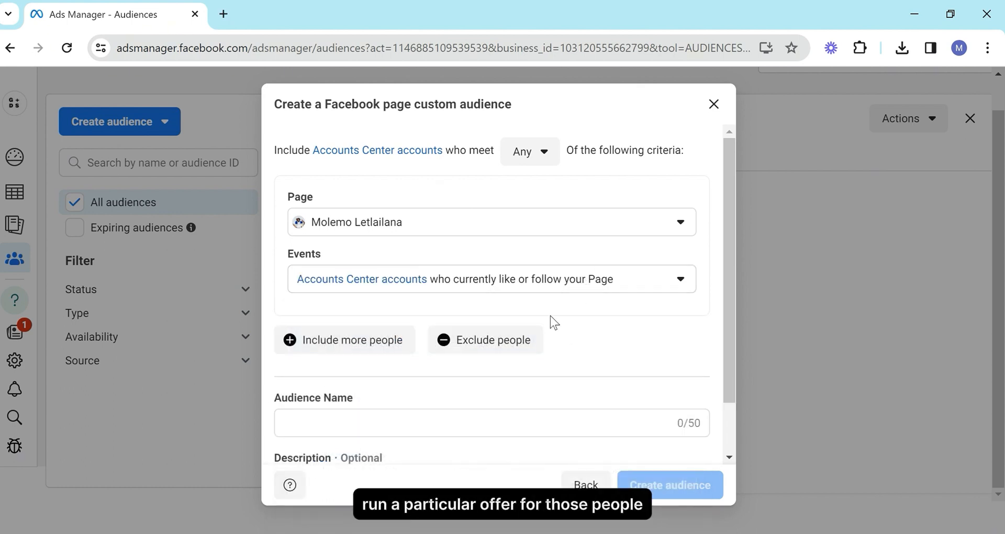
pyautogui.click(568, 285)
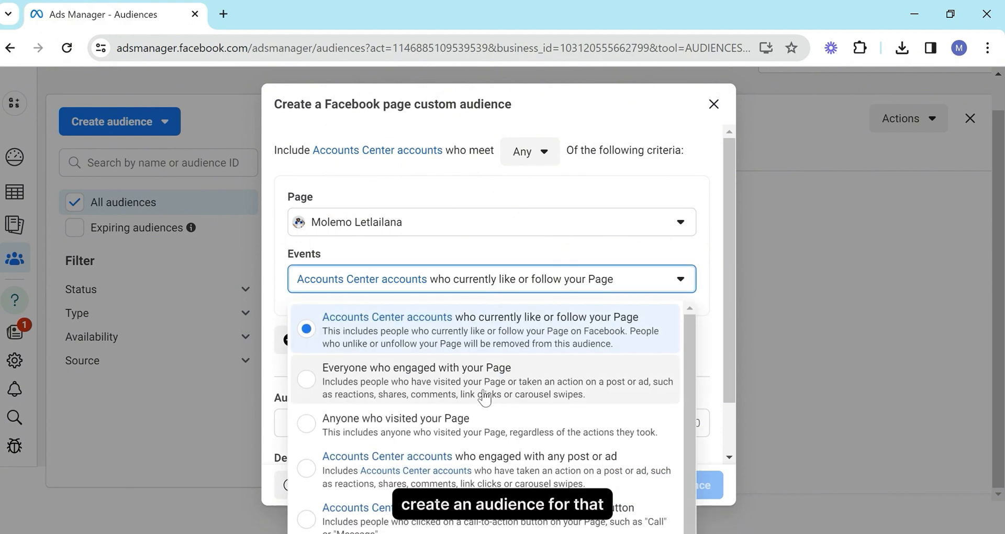
pyautogui.click(415, 424)
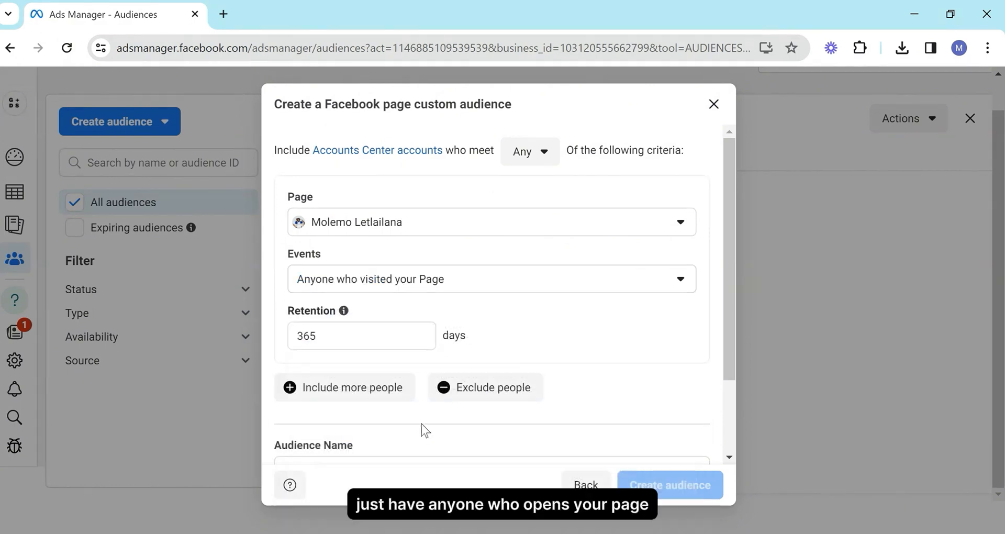
pyautogui.click(497, 288)
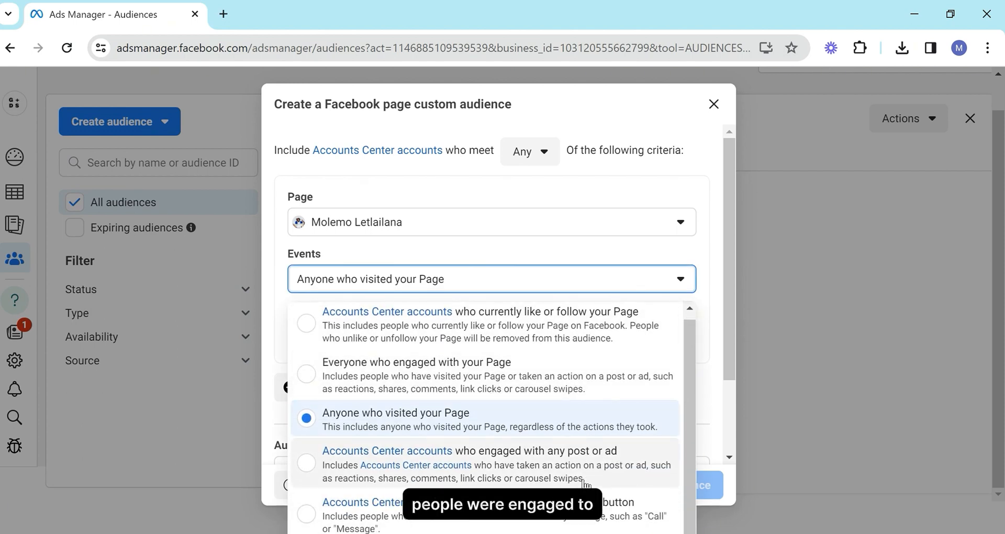
pyautogui.doubleClick(719, 240)
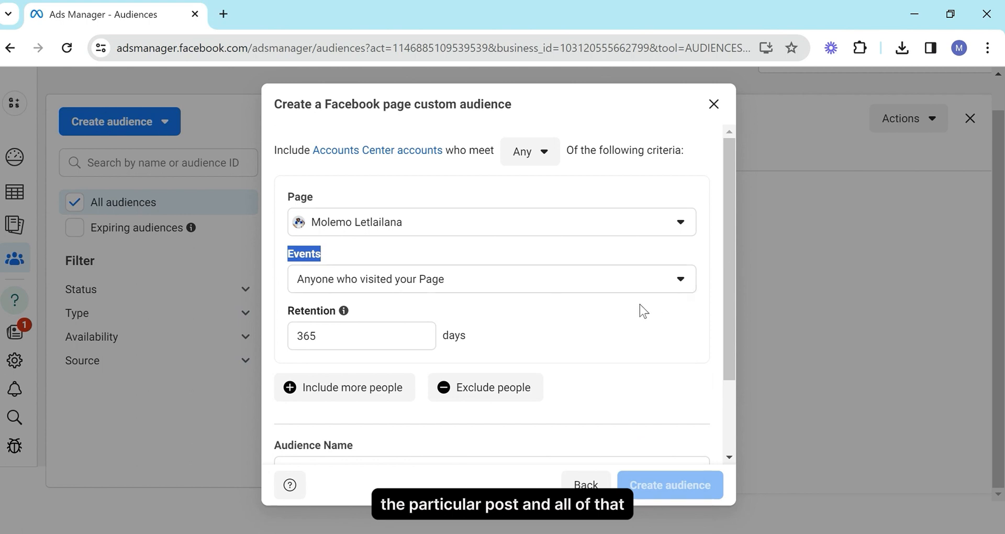
# Step: Try a retention of 60 days for the Facebook page audience, and set it to 90 days
pyautogui.scroll(-2, 639, 307)
pyautogui.moveTo(342, 240); pyautogui.dragTo(223, 248)
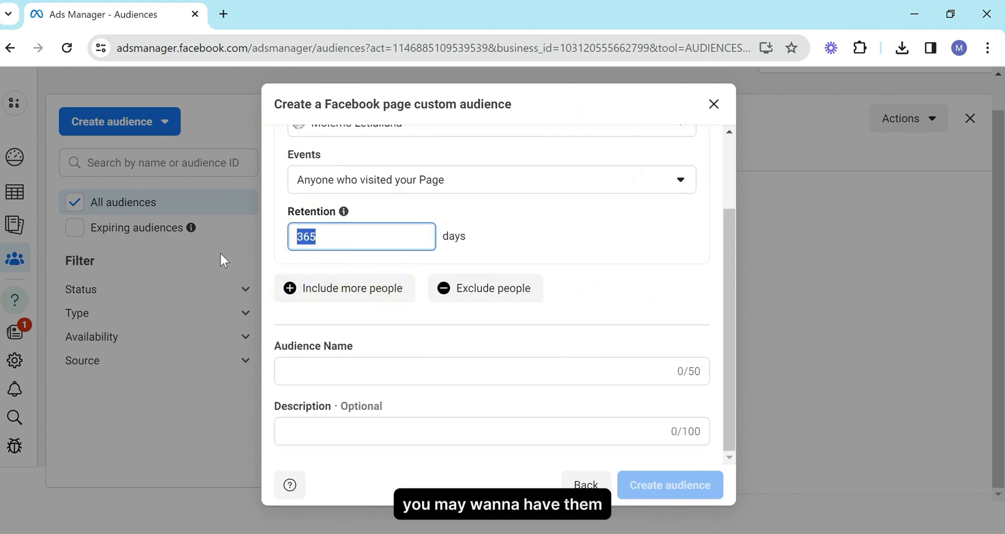
pyautogui.write('60')
pyautogui.moveTo(317, 232); pyautogui.dragTo(283, 244)
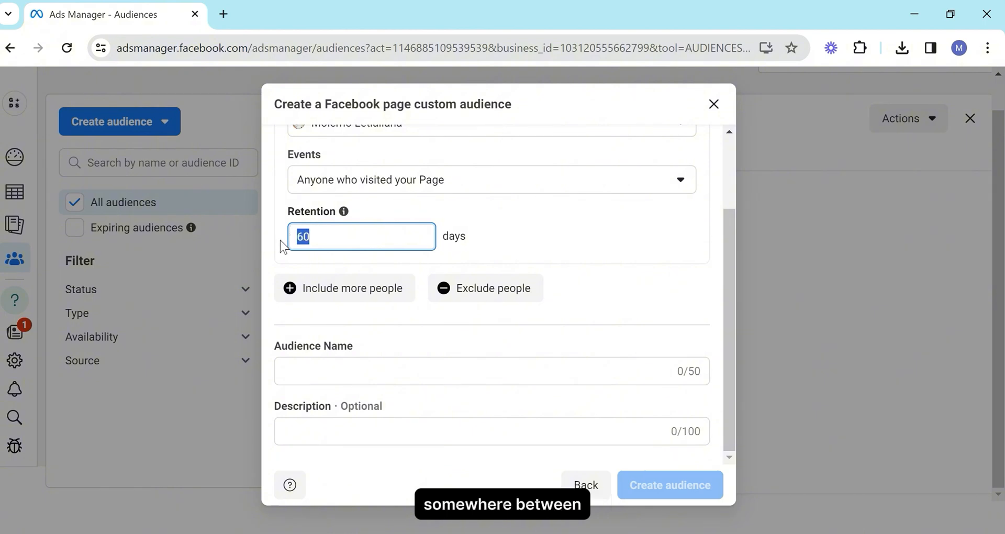
pyautogui.write('90')
pyautogui.click(670, 280)
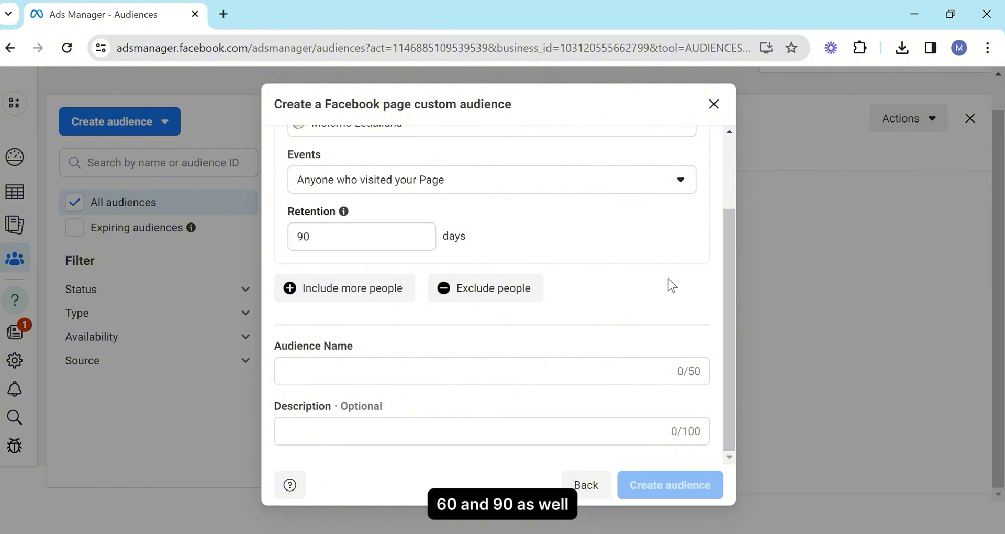
# Step: Go back to the custom audience sources, review them, and close the setup without creating the Facebook page audience
pyautogui.click(584, 483)
pyautogui.scroll(-1, 502, 324)
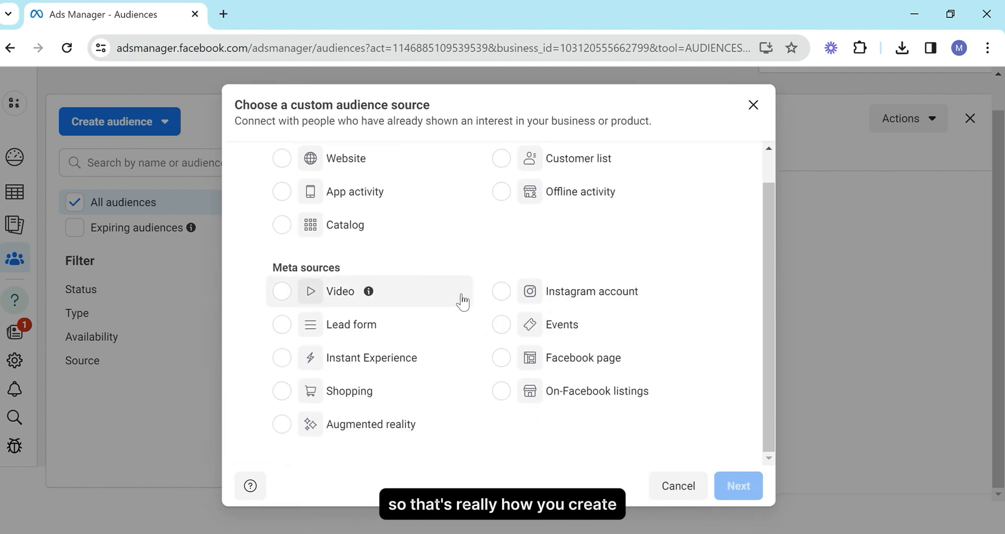
pyautogui.scroll(1, 487, 252)
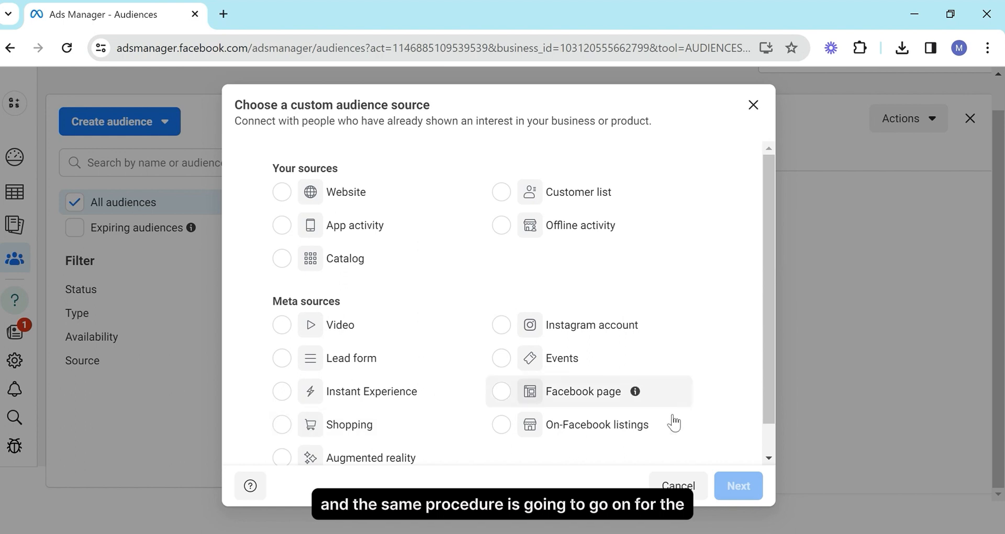
pyautogui.click(753, 104)
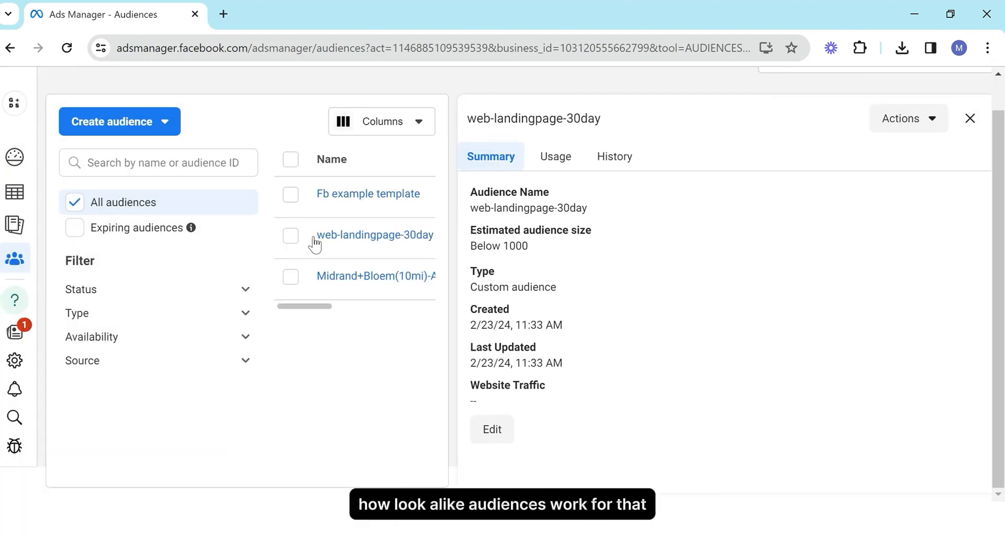
# Step: Start a new lookalike audience and examine its source, location and audience size settings
pyautogui.click(148, 124)
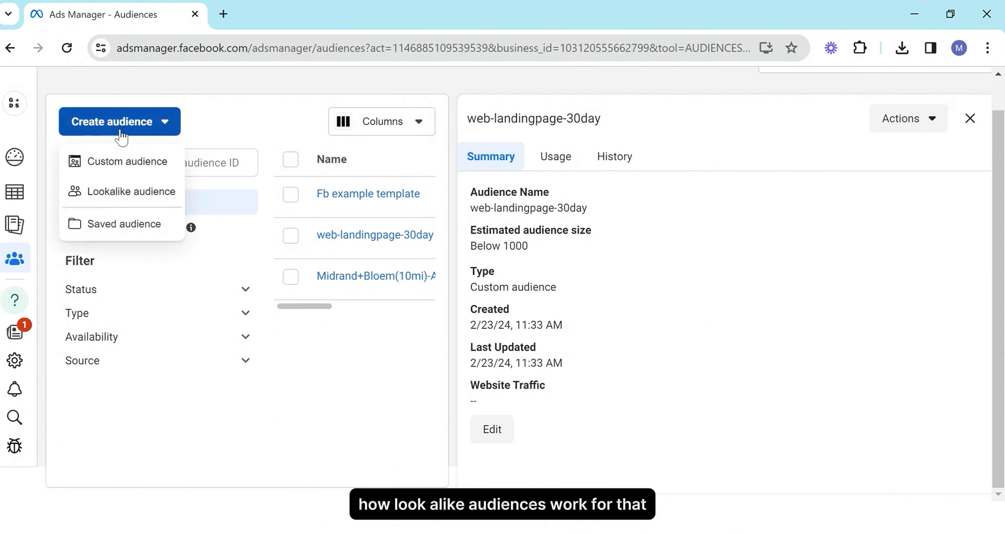
pyautogui.click(146, 194)
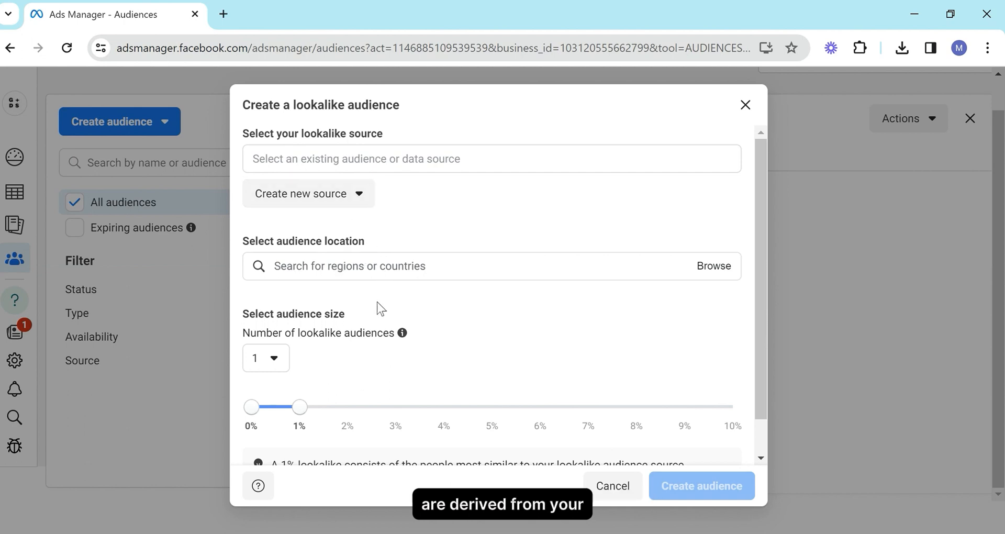
pyautogui.click(390, 267)
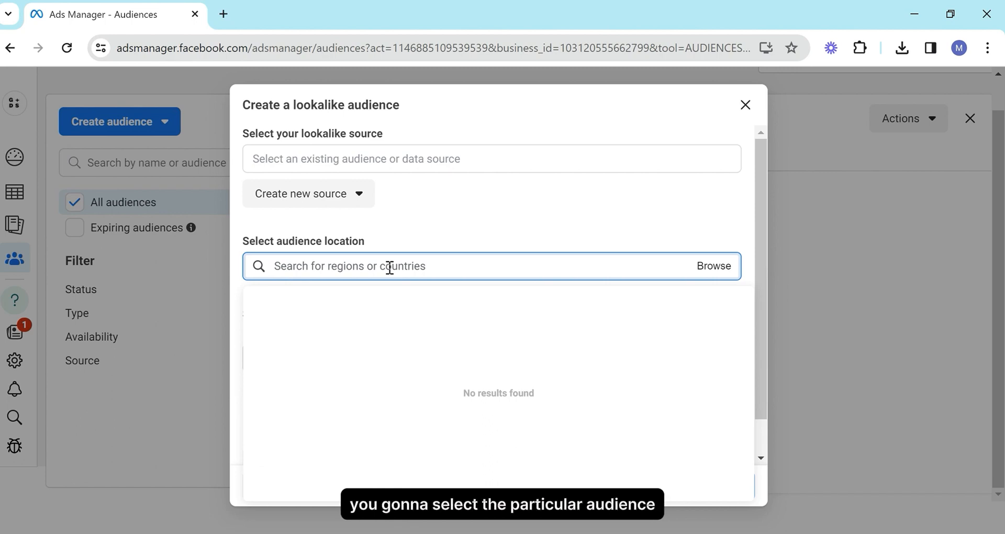
pyautogui.scroll(-1, 387, 272)
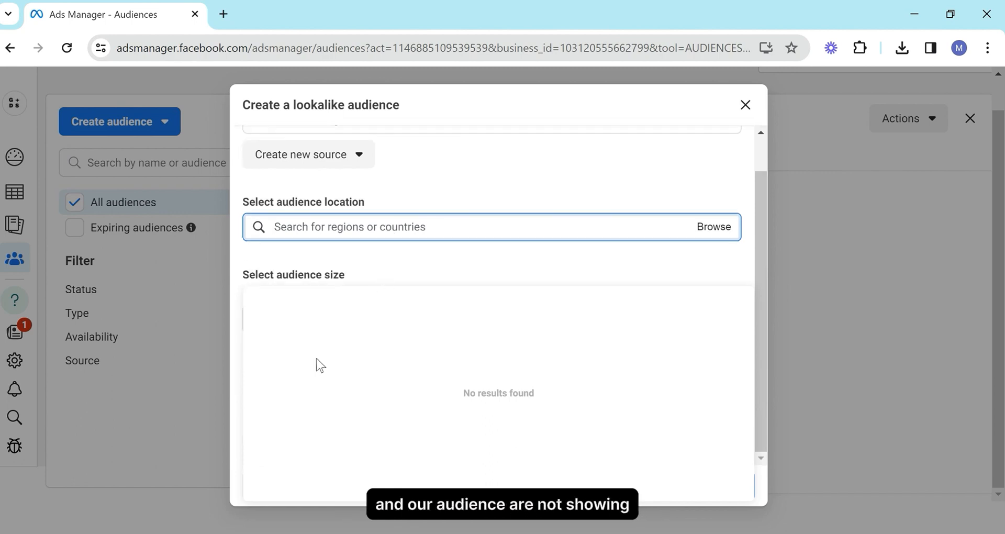
pyautogui.click(621, 173)
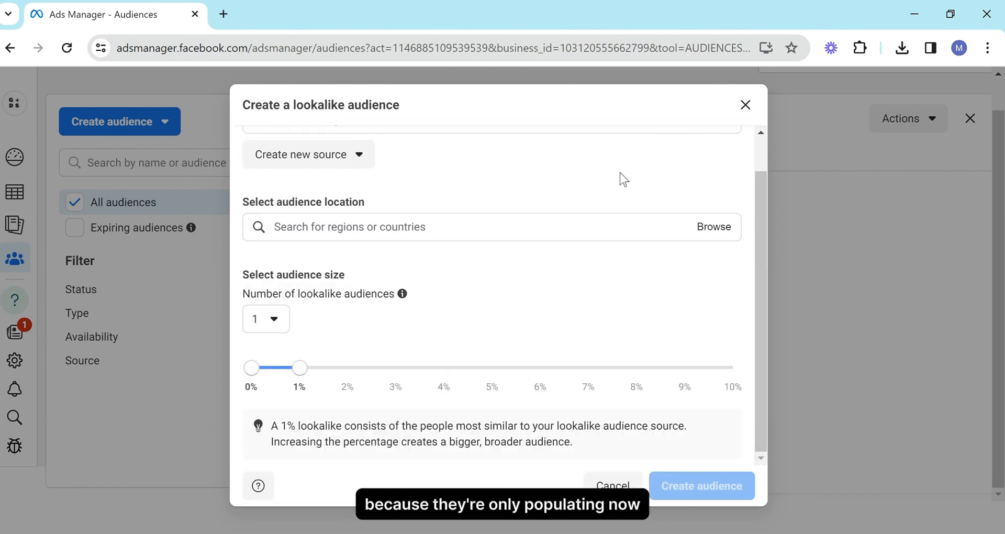
pyautogui.scroll(1, 607, 186)
pyautogui.scroll(-1, 602, 199)
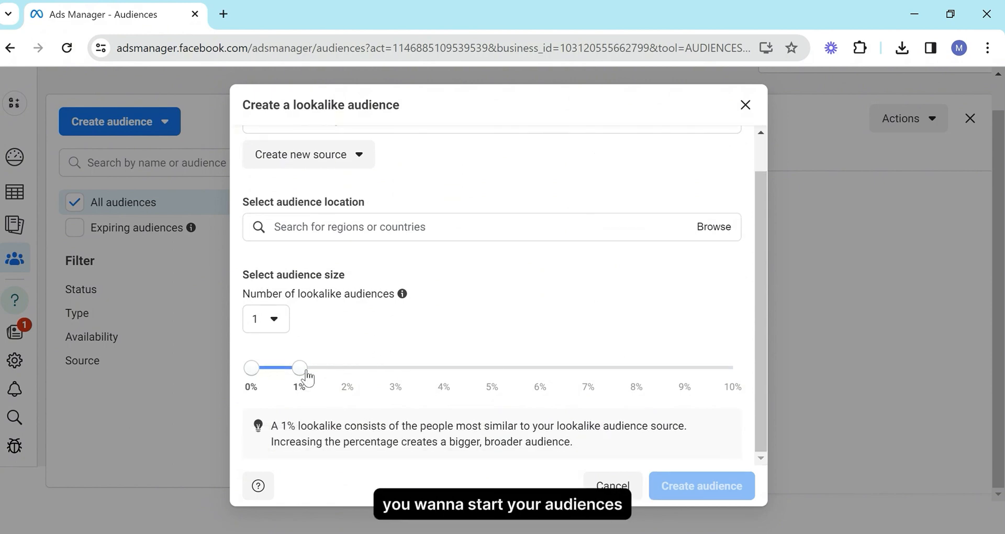
# Step: Try lookalike audience sizes of 10%, 1%, 5% and 10%, and close the setup without creating the audience
pyautogui.moveTo(301, 371); pyautogui.dragTo(728, 374)
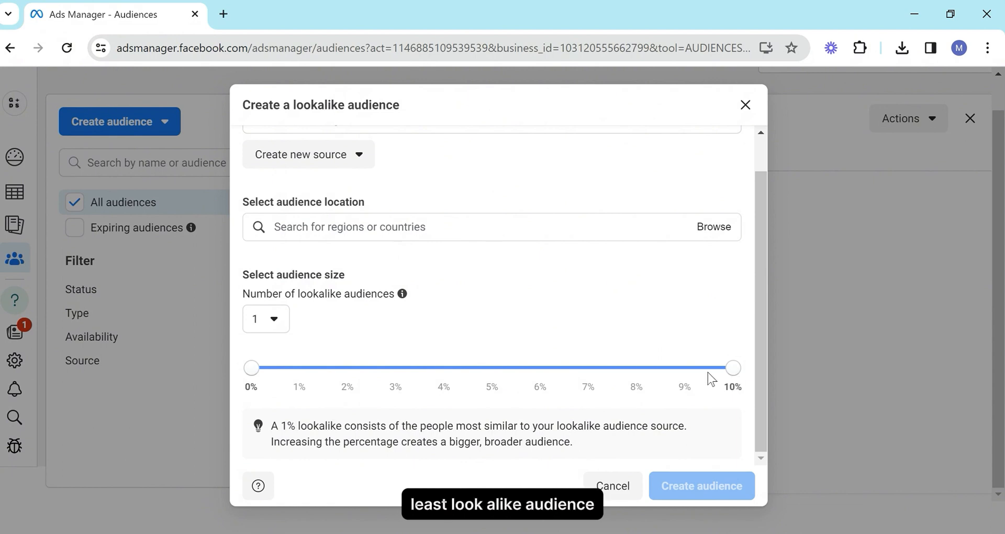
pyautogui.moveTo(713, 377); pyautogui.dragTo(313, 371)
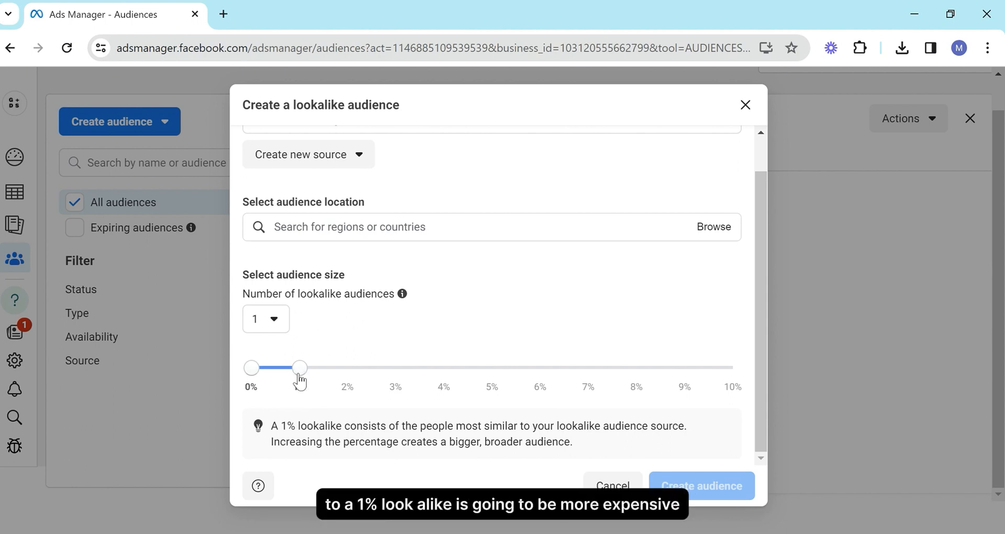
pyautogui.moveTo(298, 373); pyautogui.dragTo(487, 370)
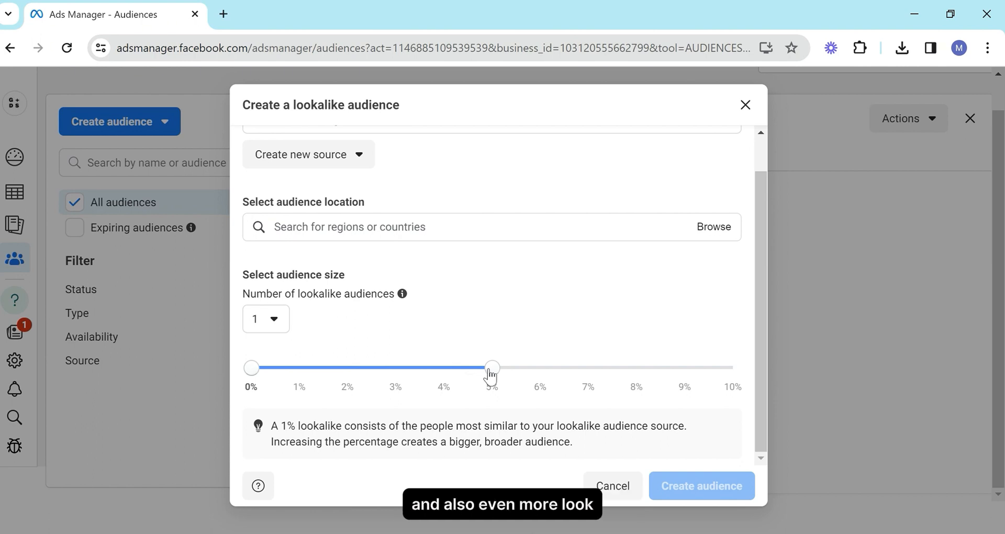
pyautogui.moveTo(491, 371); pyautogui.dragTo(685, 369)
pyautogui.moveTo(746, 369); pyautogui.dragTo(762, 369)
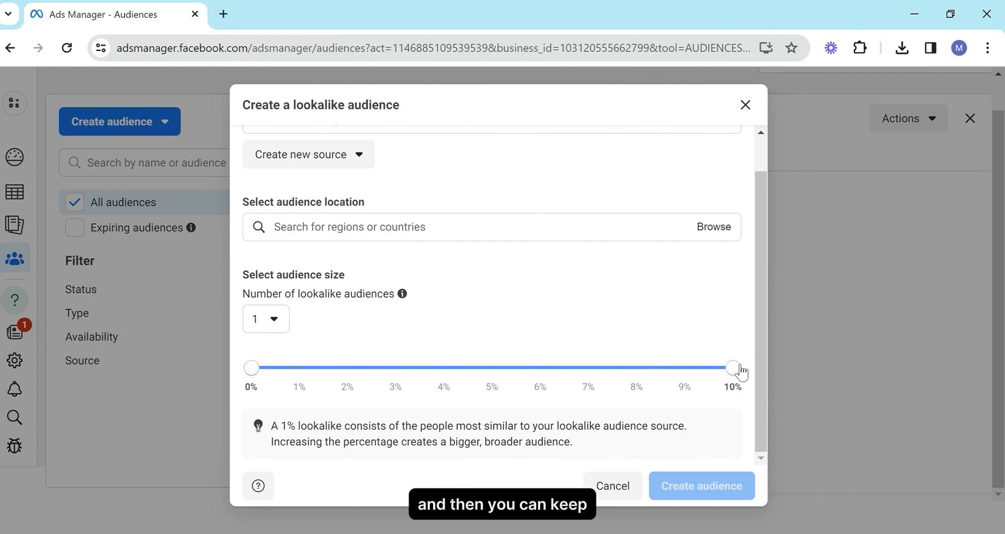
pyautogui.press('Escape')
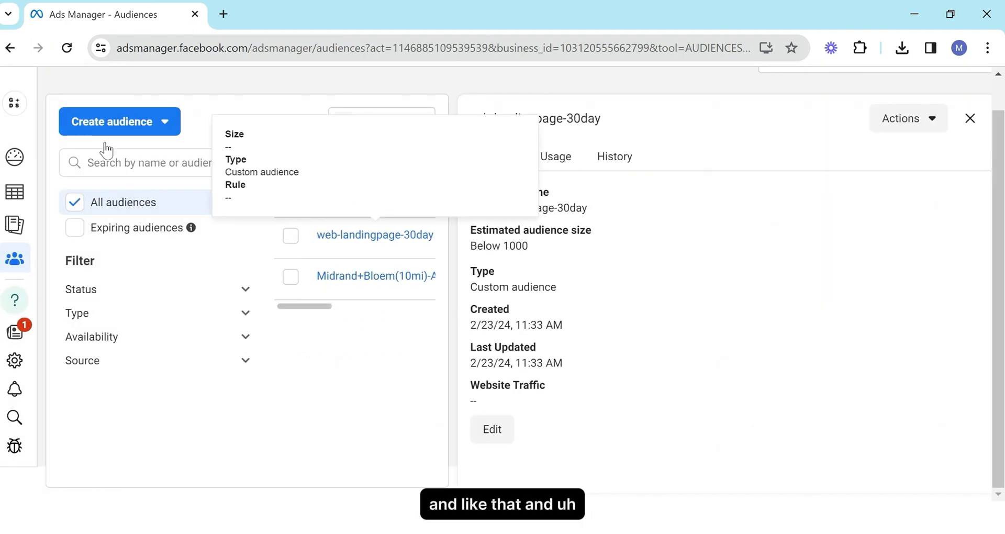
pyautogui.click(94, 121)
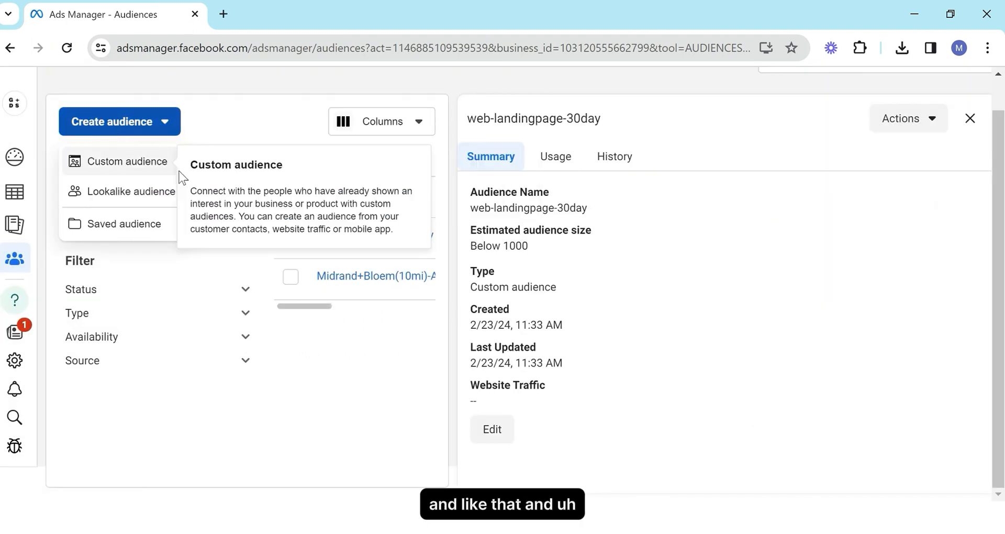
pyautogui.click(310, 351)
pyautogui.scroll(1, 318, 344)
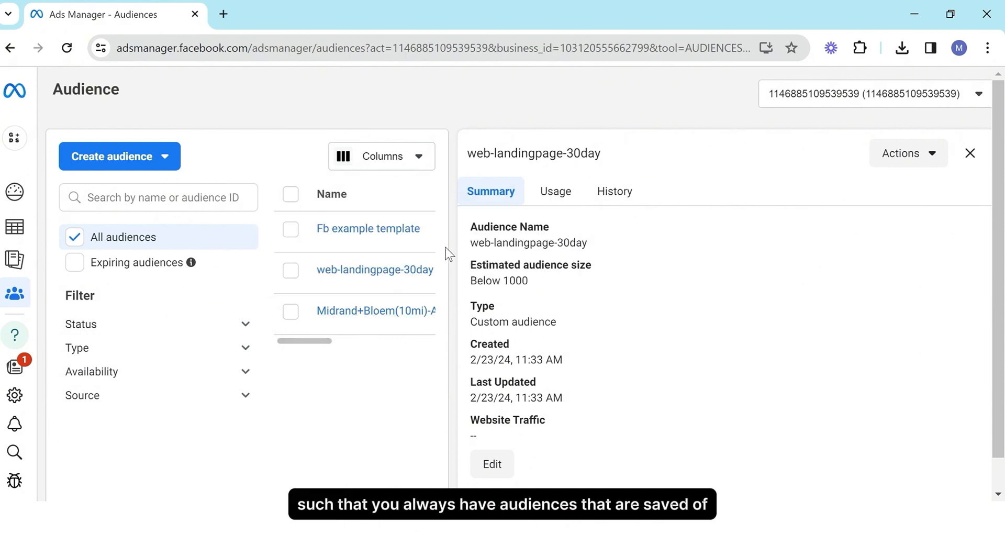
pyautogui.moveTo(434, 283)
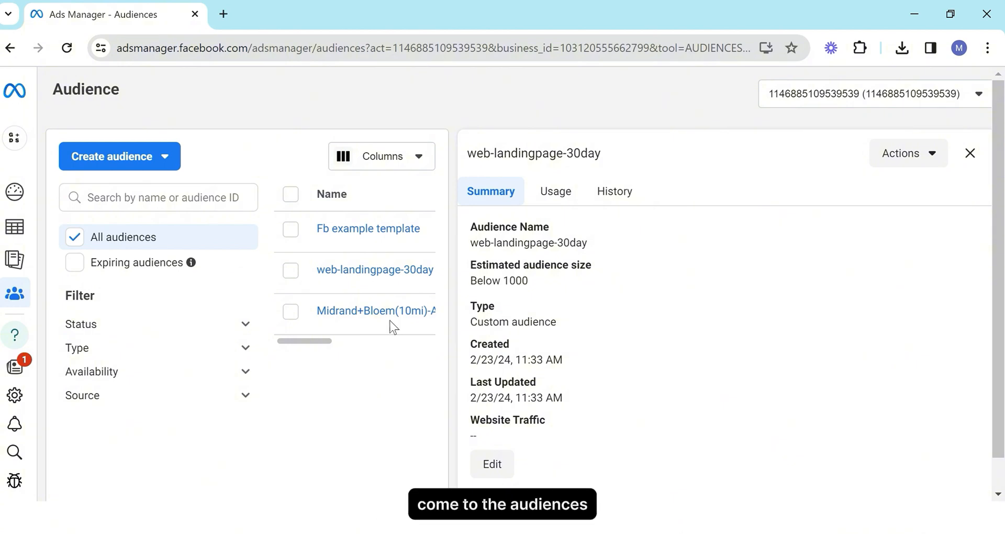
# Step: Select all audiences in the list, clear the selection, and close the web-landingpage-30day audience's details
pyautogui.click(291, 194)
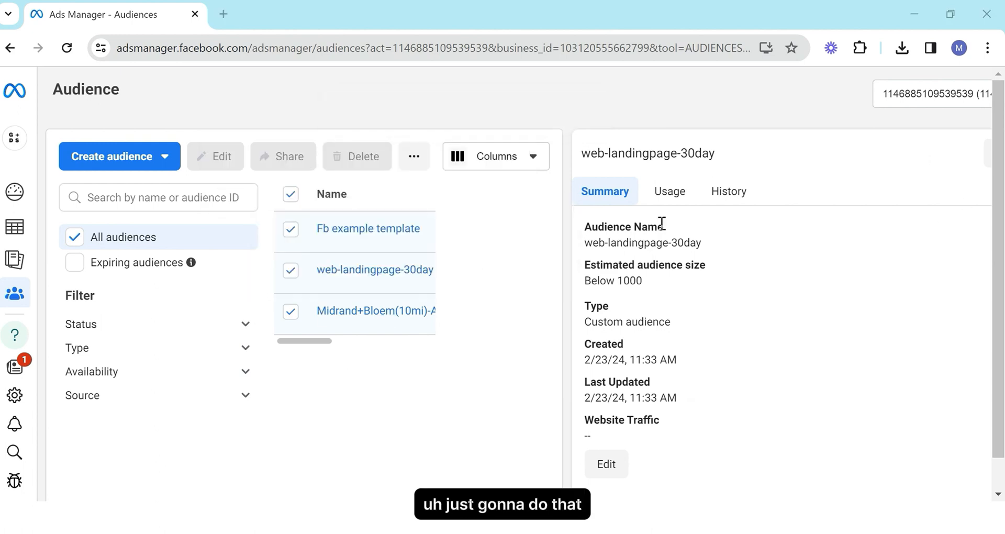
pyautogui.click(290, 198)
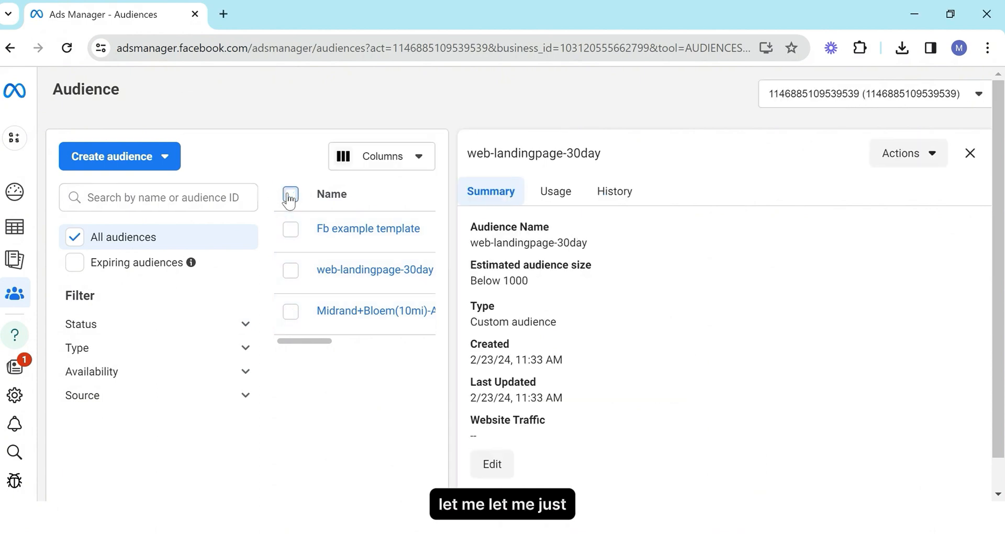
pyautogui.click(971, 153)
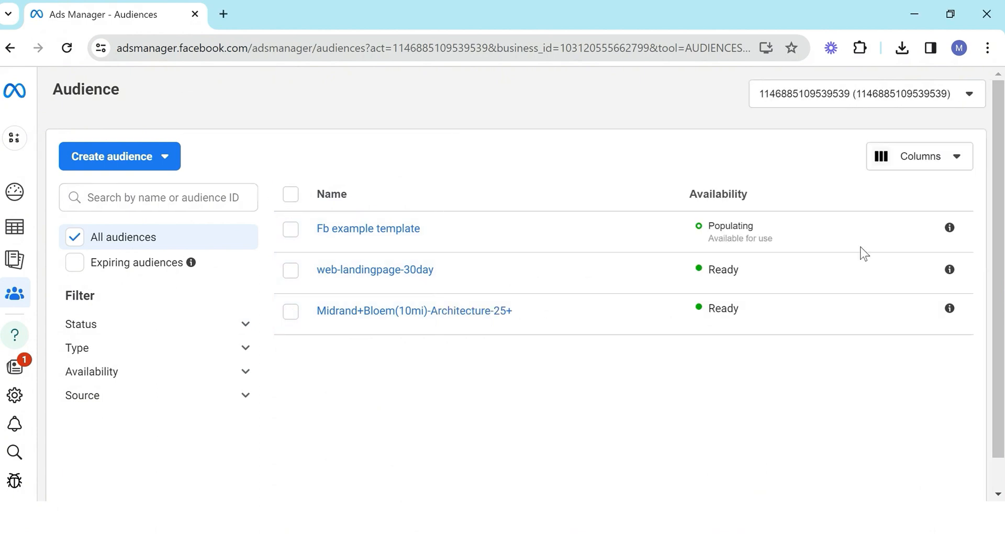